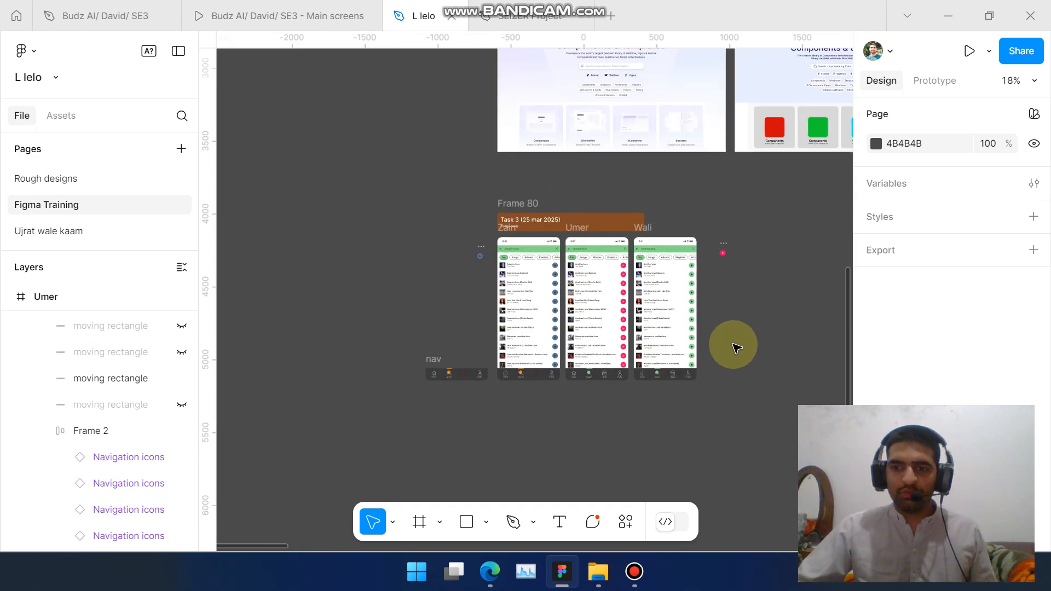
# Look over the existing task banners and screens on the Figma Training page.
pyautogui.hscroll(1, 734, 347)
pyautogui.hscroll(-3, 739, 346)
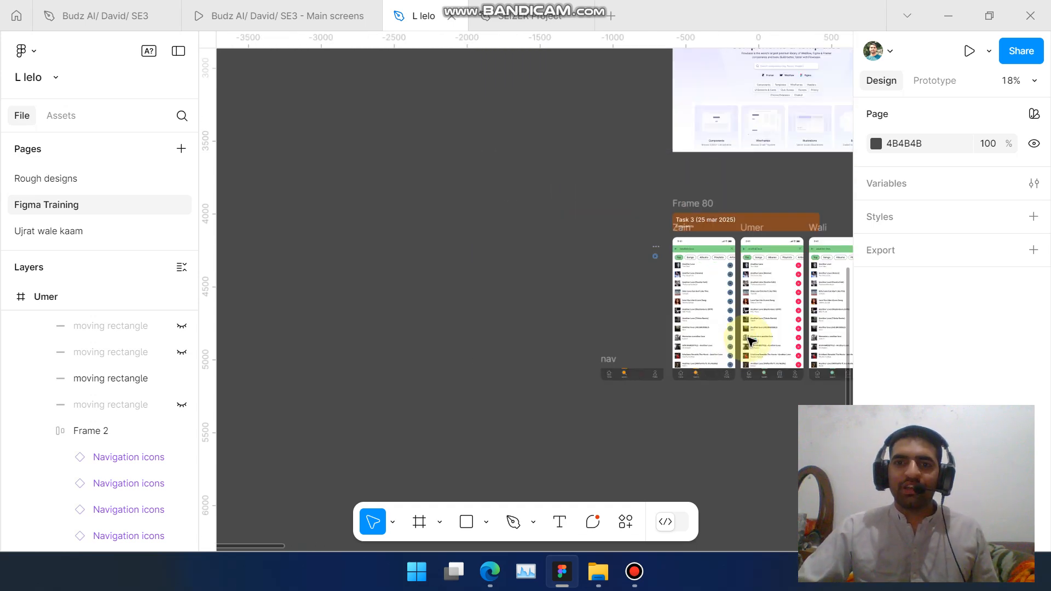
pyautogui.hscroll(2, 746, 340)
pyautogui.scroll(-1, 730, 329)
pyautogui.scroll(-2, 647, 200)
pyautogui.scroll(-2, 633, 193)
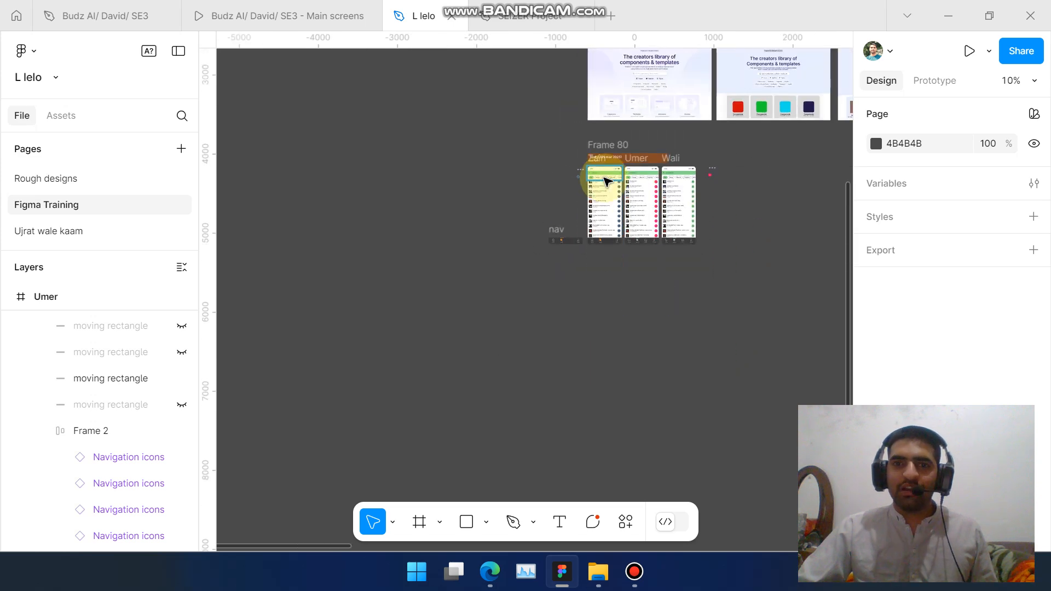
pyautogui.hscroll(2, 574, 176)
pyautogui.scroll(1, 542, 166)
pyautogui.scroll(-1, 540, 168)
pyautogui.scroll(3, 530, 169)
pyautogui.scroll(-2, 521, 235)
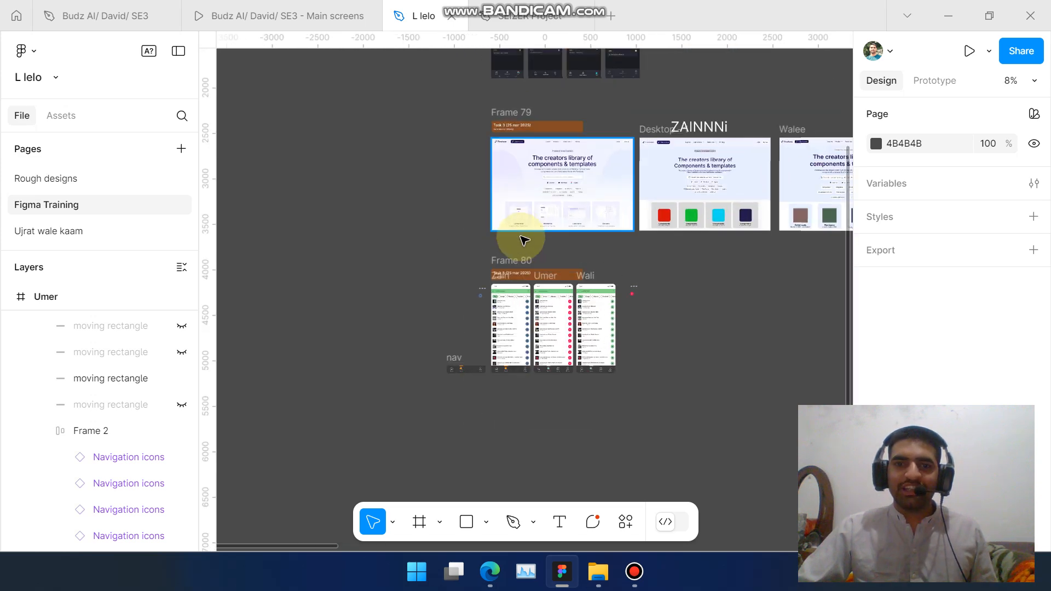
# Duplicate the Task 3 (25 mar 2025) banner into the empty area below its screens, at X -591, Y 5562.
pyautogui.scroll(4, 520, 225)
pyautogui.scroll(-2, 521, 225)
pyautogui.scroll(2, 525, 164)
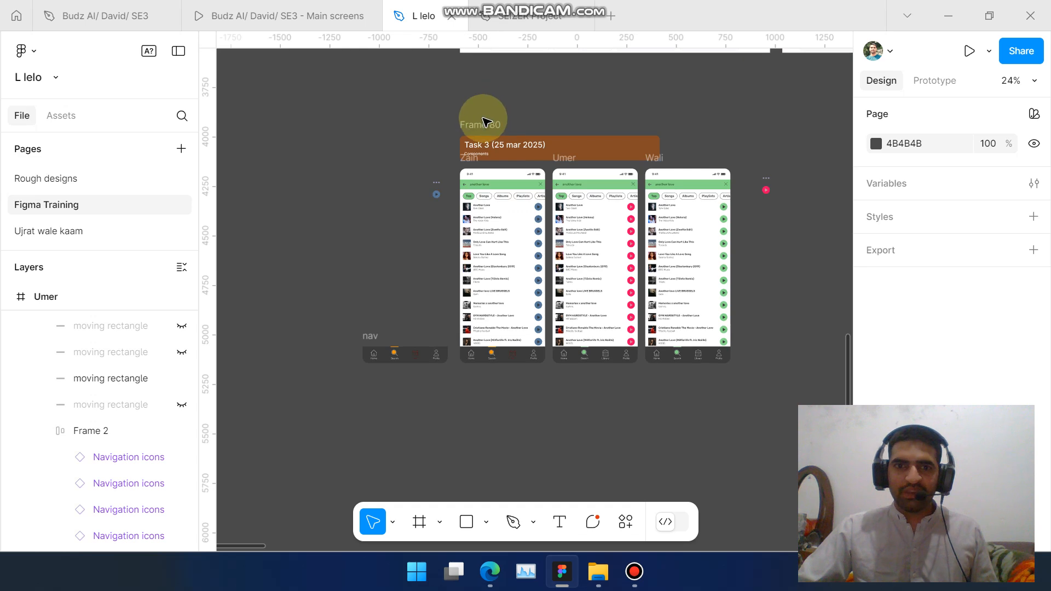
pyautogui.moveTo(489, 127); pyautogui.dragTo(514, 436)
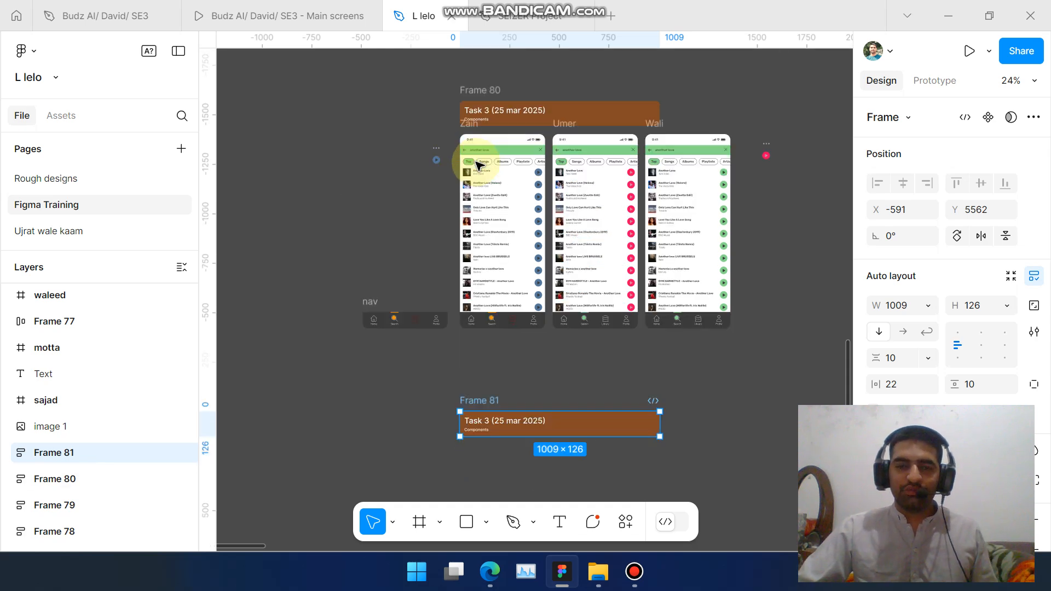
pyautogui.scroll(-3, 481, 160)
pyautogui.scroll(-2, 512, 195)
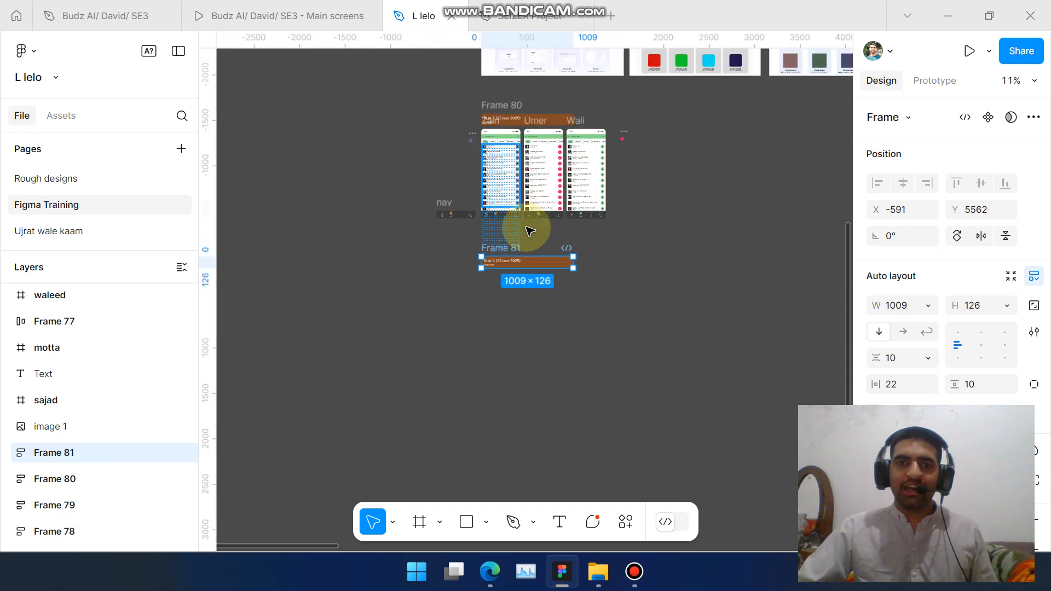
pyautogui.click(556, 310)
pyautogui.scroll(1, 508, 246)
pyautogui.scroll(3, 503, 253)
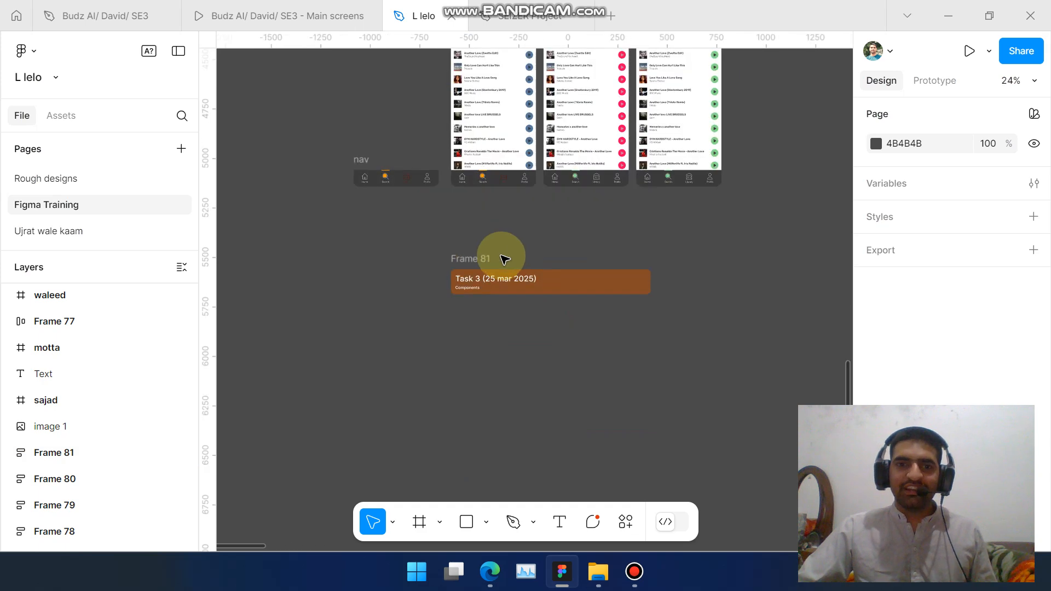
# Change the duplicated banner's title to "Task 4 (25 mar 2025)".
pyautogui.hscroll(1, 490, 255)
pyautogui.scroll(-2, 481, 249)
pyautogui.scroll(5, 469, 272)
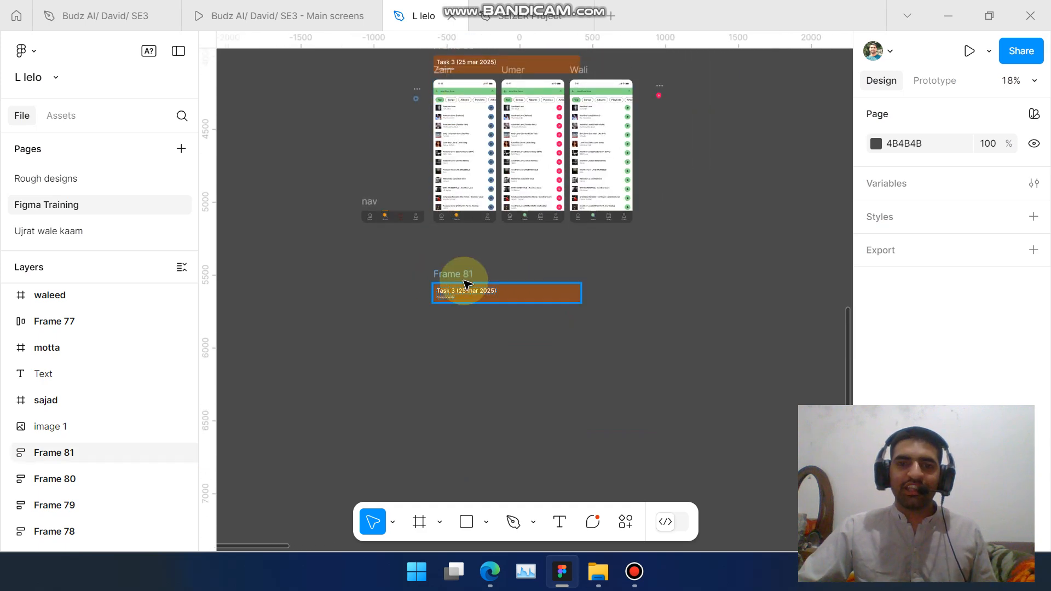
pyautogui.doubleClick(487, 281)
pyautogui.doubleClick(490, 277)
pyautogui.click(537, 163)
pyautogui.click(537, 164)
pyautogui.scroll(-4, 530, 179)
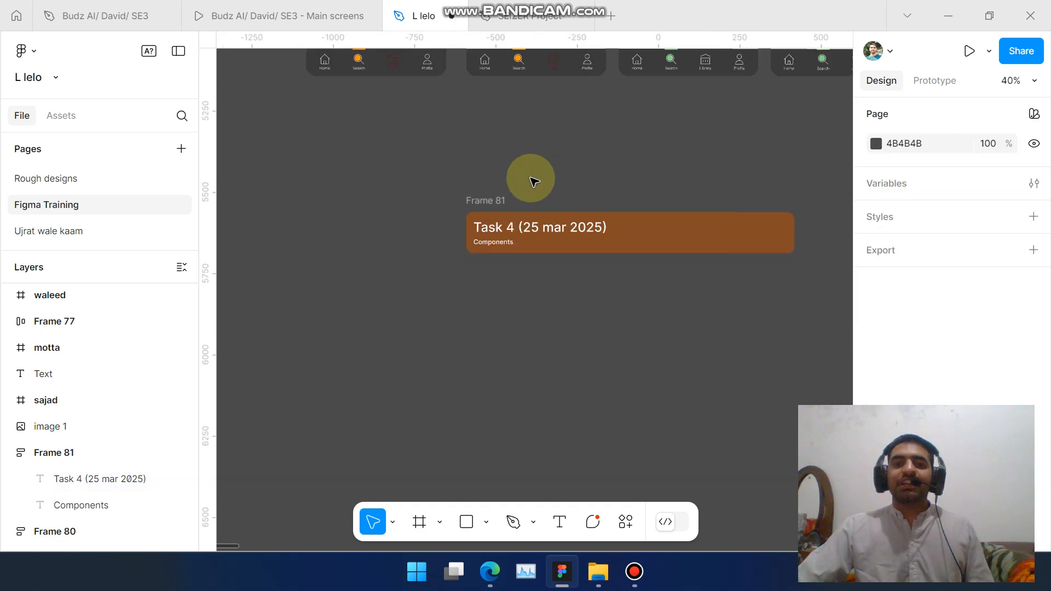
pyautogui.scroll(1, 530, 182)
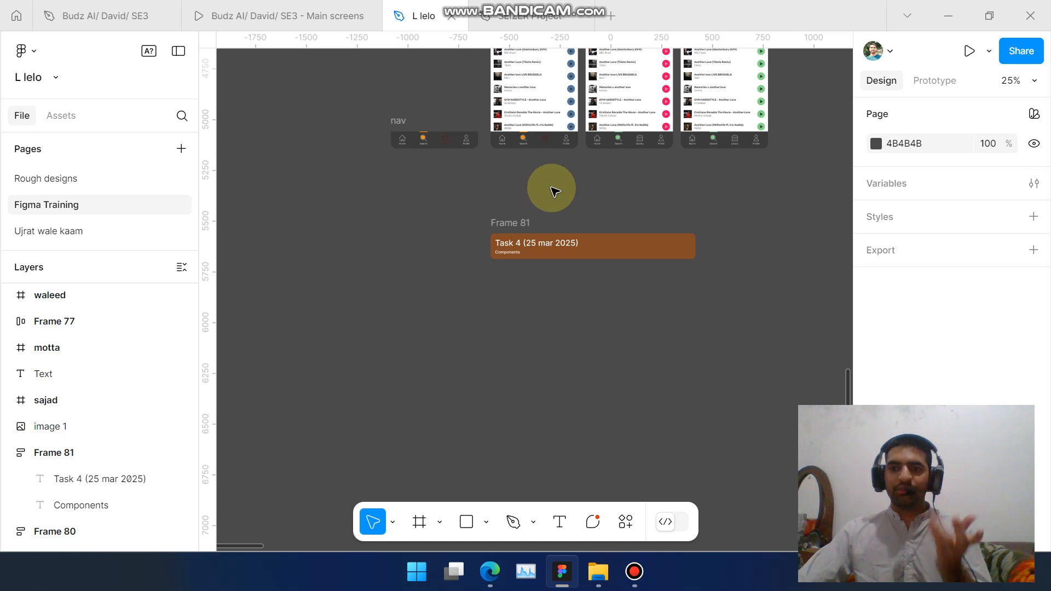
pyautogui.scroll(-1, 613, 214)
pyautogui.scroll(1, 545, 206)
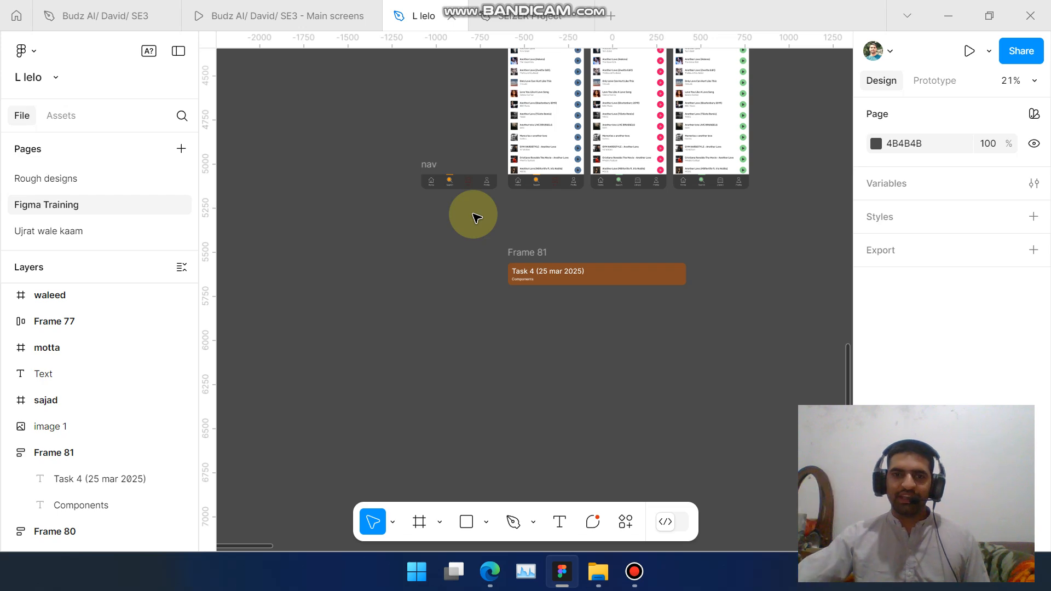
pyautogui.keyDown('ctrl'); pyautogui.scroll(5, 494, 214); pyautogui.keyUp('ctrl')
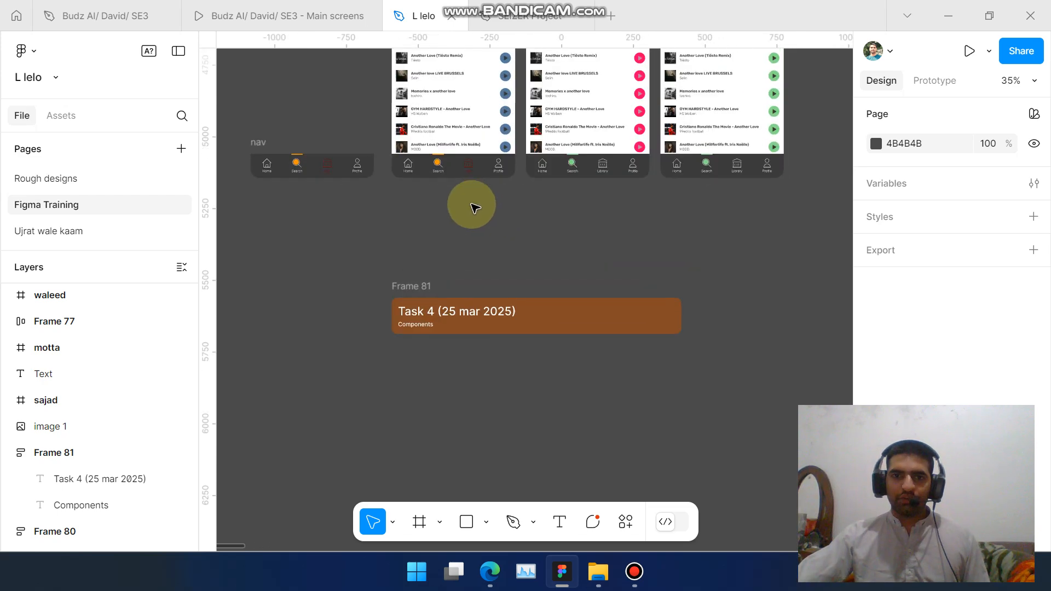
pyautogui.hscroll(-1, 505, 201)
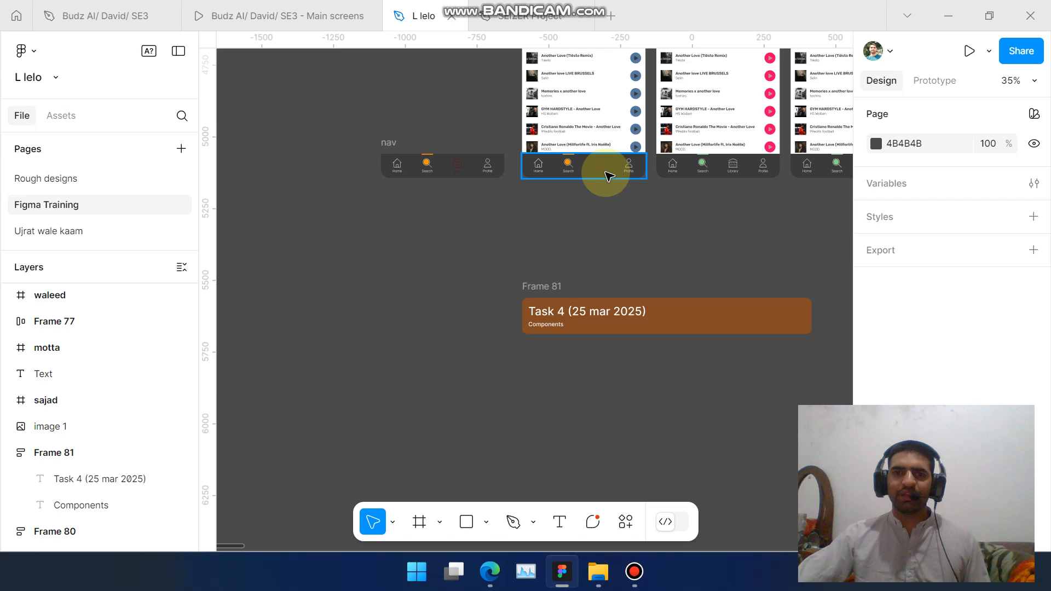
pyautogui.hscroll(1, 609, 176)
# Switch to the SEIZER Project file and look over its Design System page, including the navigation bar components.
pyautogui.click(525, 15)
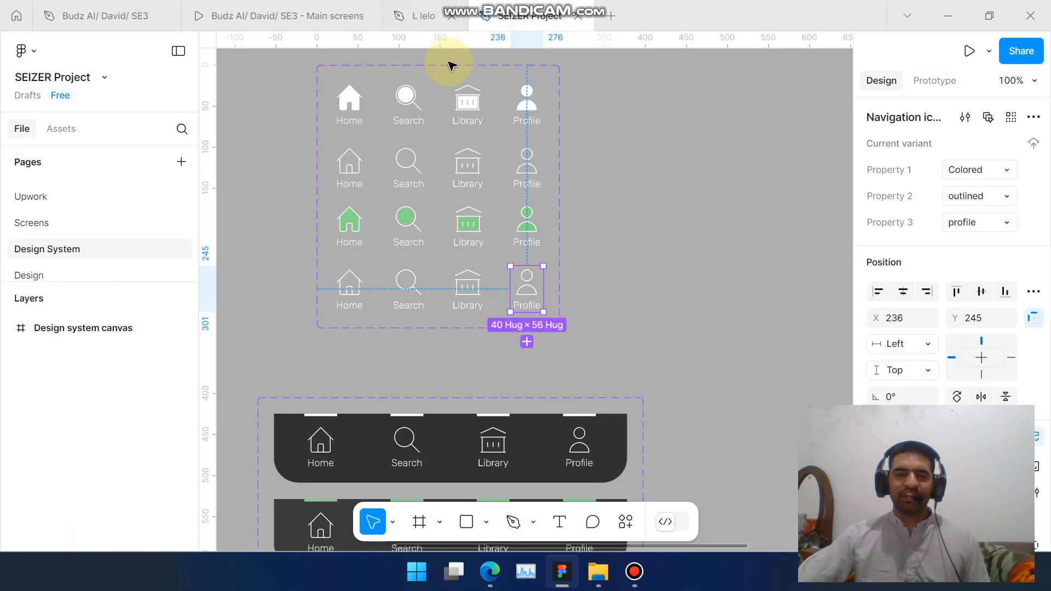
pyautogui.scroll(-5, 478, 245)
pyautogui.scroll(3, 446, 253)
pyautogui.scroll(-5, 468, 166)
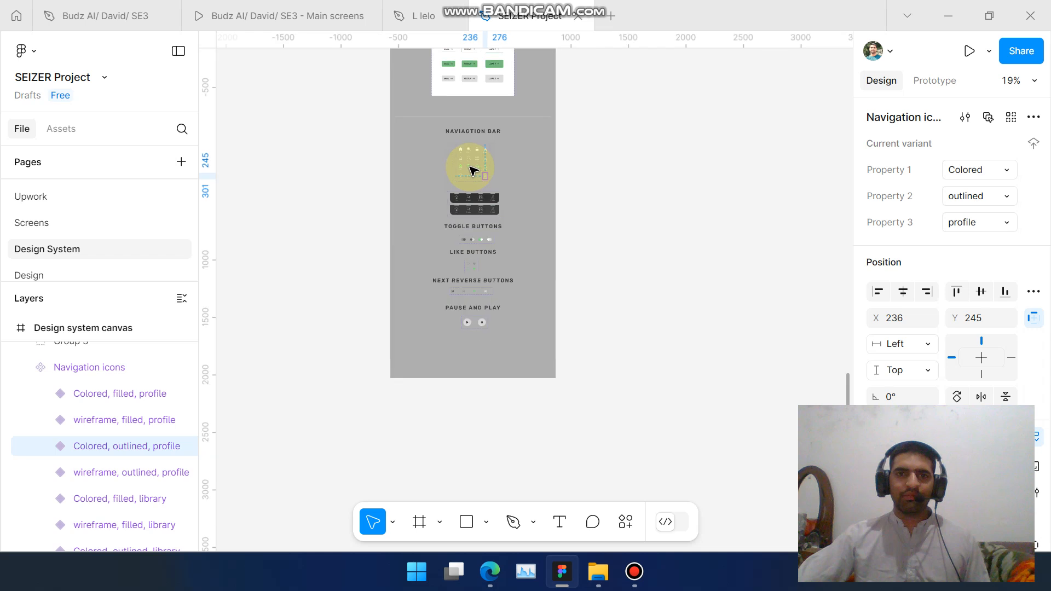
pyautogui.scroll(5, 551, 206)
pyautogui.scroll(-5, 550, 207)
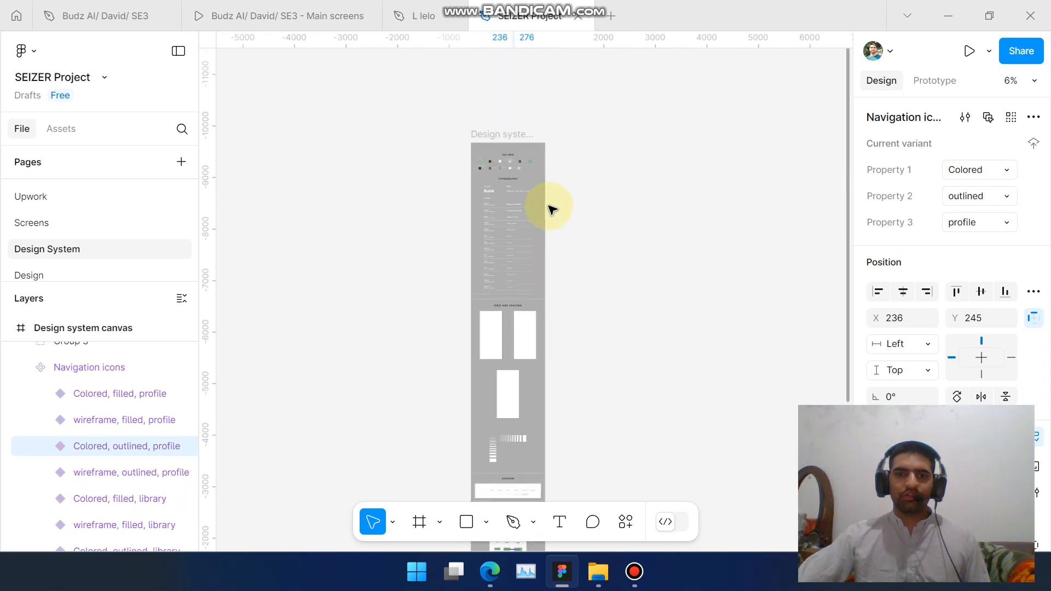
pyautogui.hscroll(5, 328, 257)
pyautogui.scroll(-3, 83, 241)
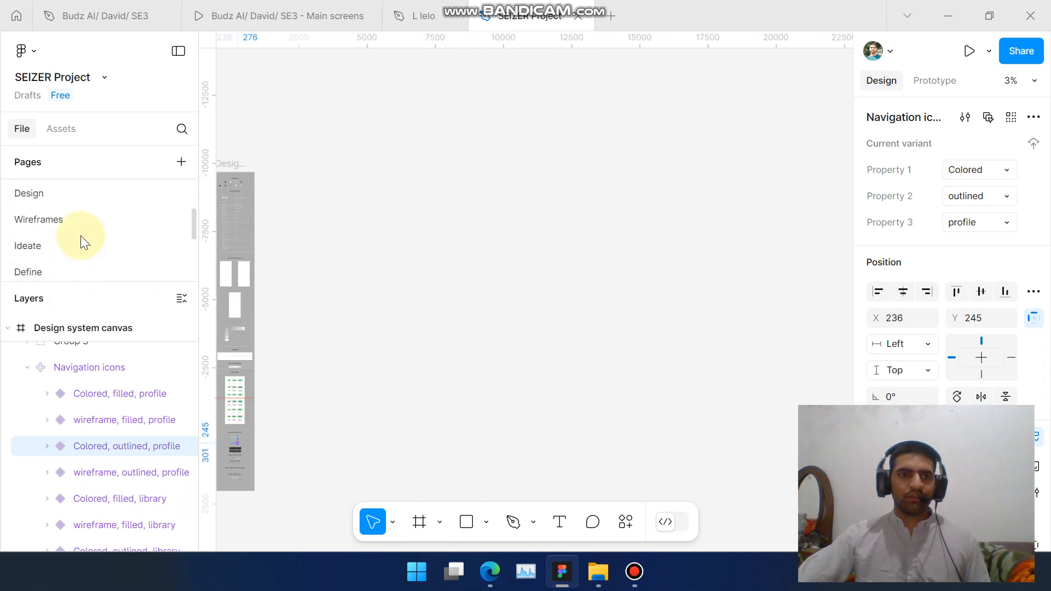
# Open the Screens page of the SEIZER Project and copy the Screen 7 (Profile) frame.
pyautogui.scroll(-3, 55, 246)
pyautogui.click(70, 214)
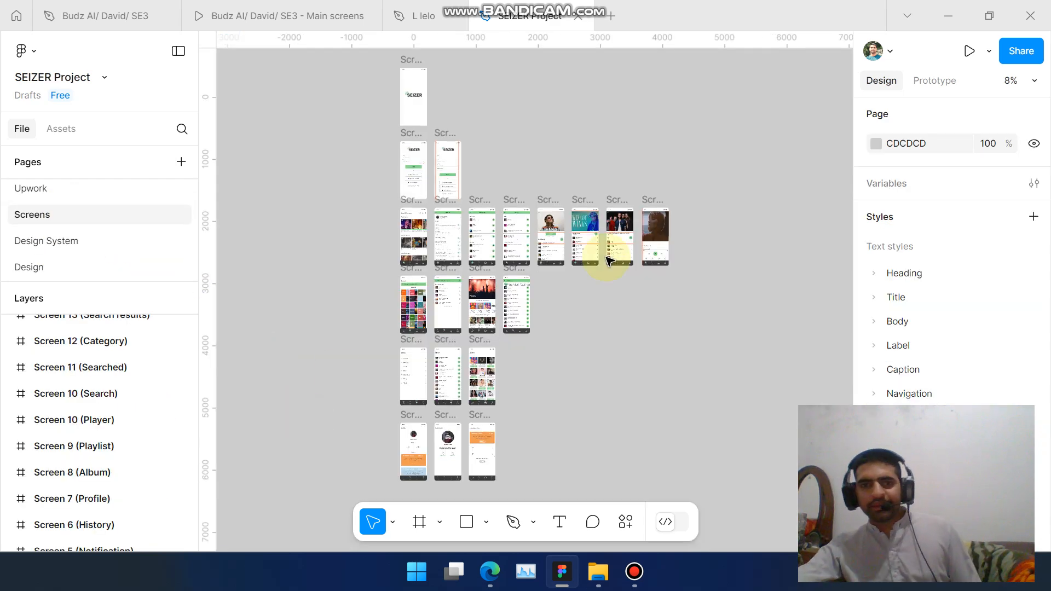
pyautogui.scroll(5, 480, 216)
pyautogui.hscroll(3, 520, 202)
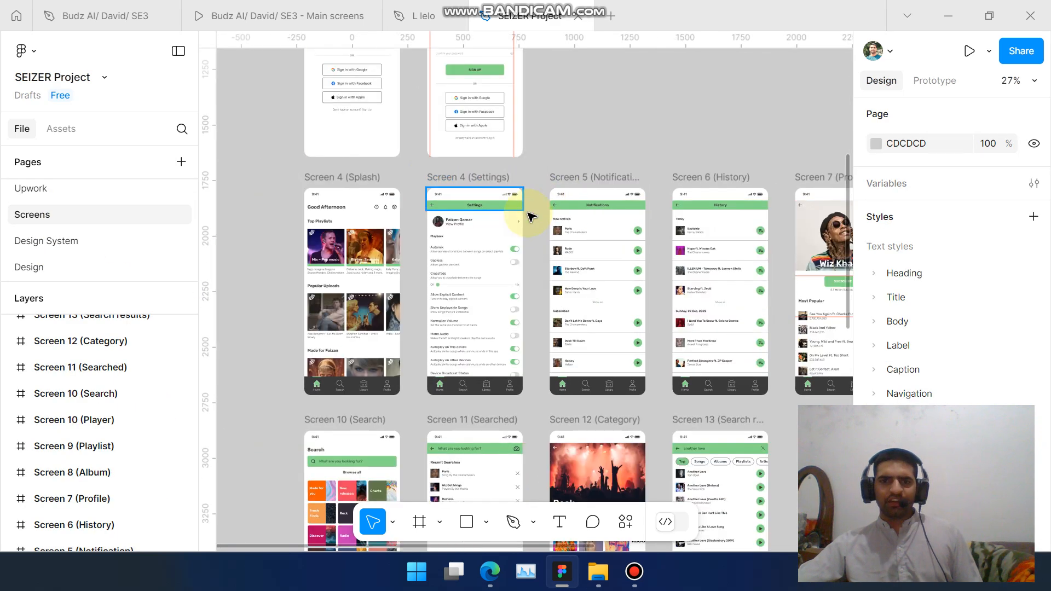
pyautogui.click(561, 187)
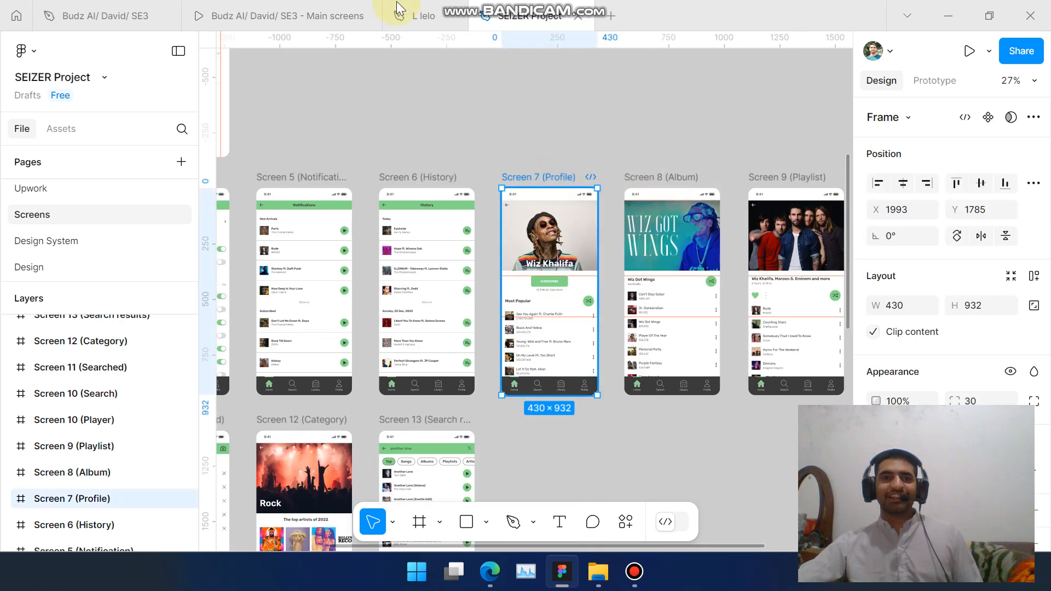
# Paste Screen 7 (Profile) into the L lelo file and align it under the Task 4 banner at X -591, Y 5855.
pyautogui.click(423, 16)
pyautogui.scroll(-3, 547, 208)
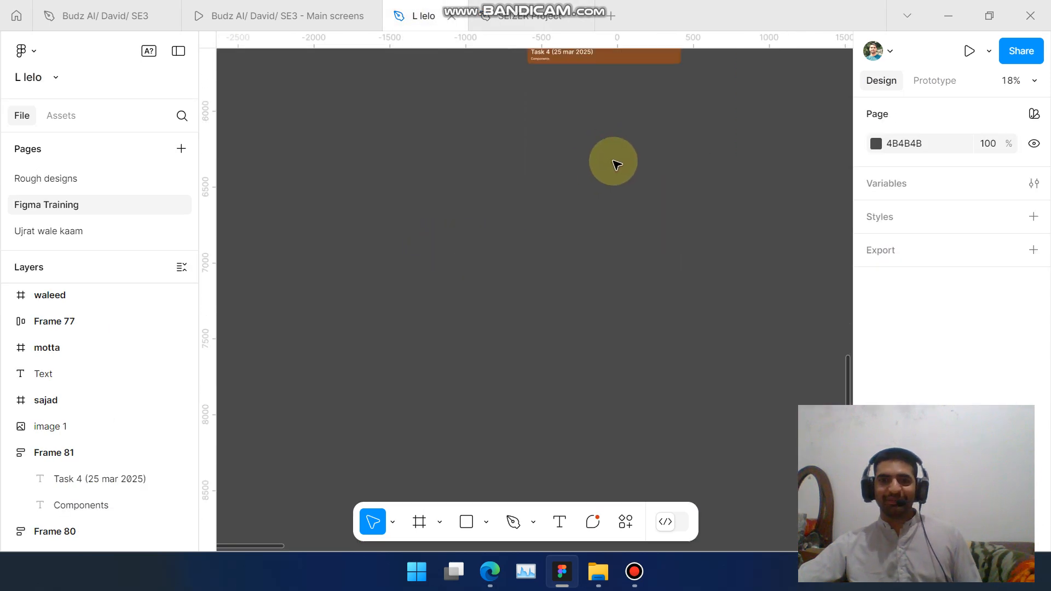
pyautogui.hotkey('ctrl', 'v')
pyautogui.moveTo(528, 293); pyautogui.dragTo(565, 163)
pyautogui.scroll(6, 603, 77)
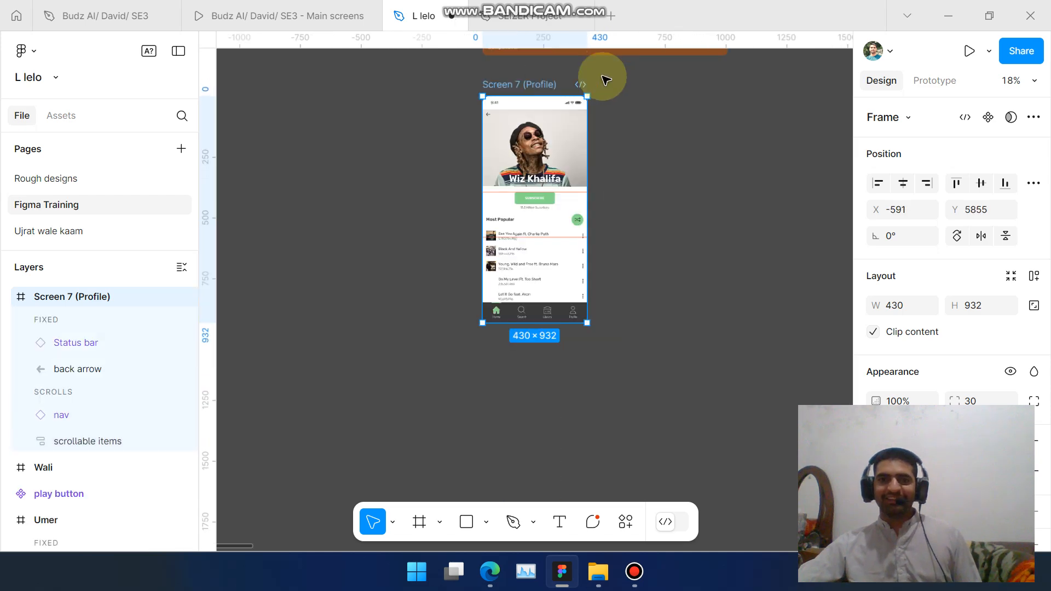
pyautogui.click(681, 223)
# Detach the nav instance at the base of Screen 7 (Profile) from its component.
pyautogui.scroll(-4, 607, 257)
pyautogui.click(537, 254)
pyautogui.scroll(3, 536, 255)
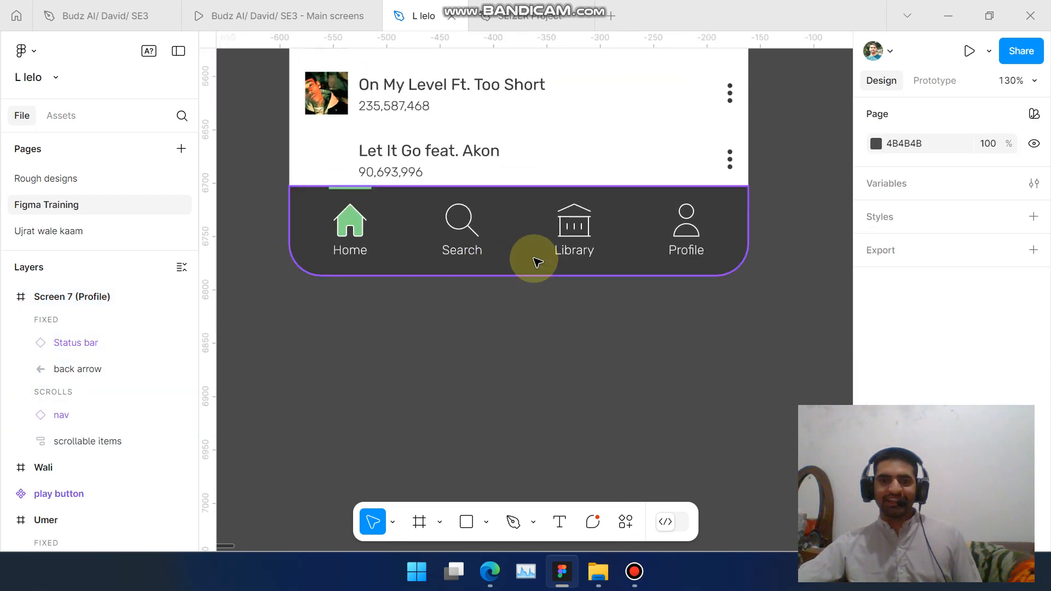
pyautogui.scroll(-3, 549, 249)
pyautogui.rightClick(553, 246)
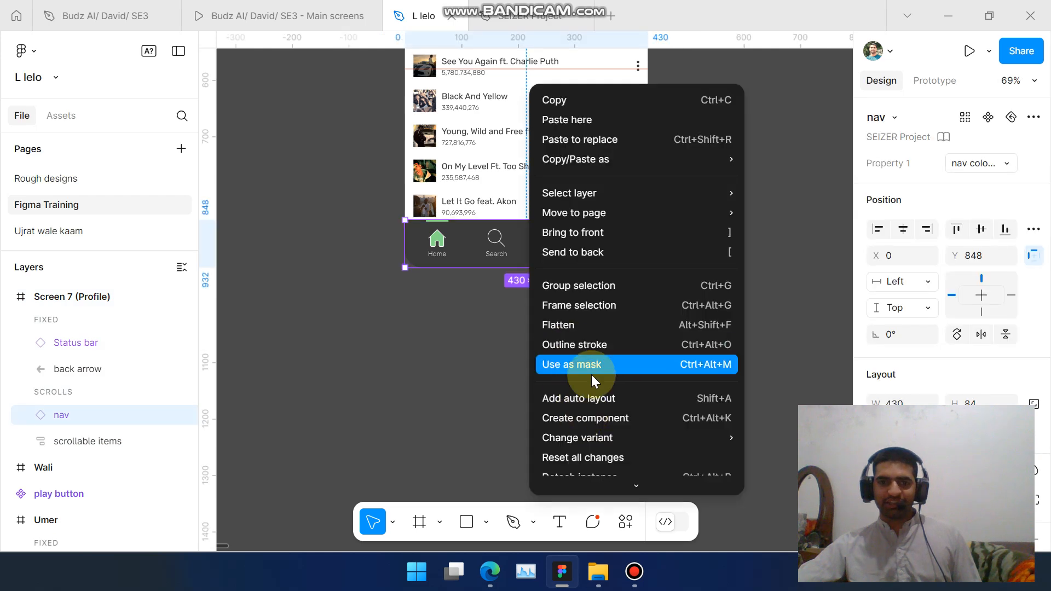
pyautogui.scroll(-5, 594, 383)
pyautogui.click(582, 313)
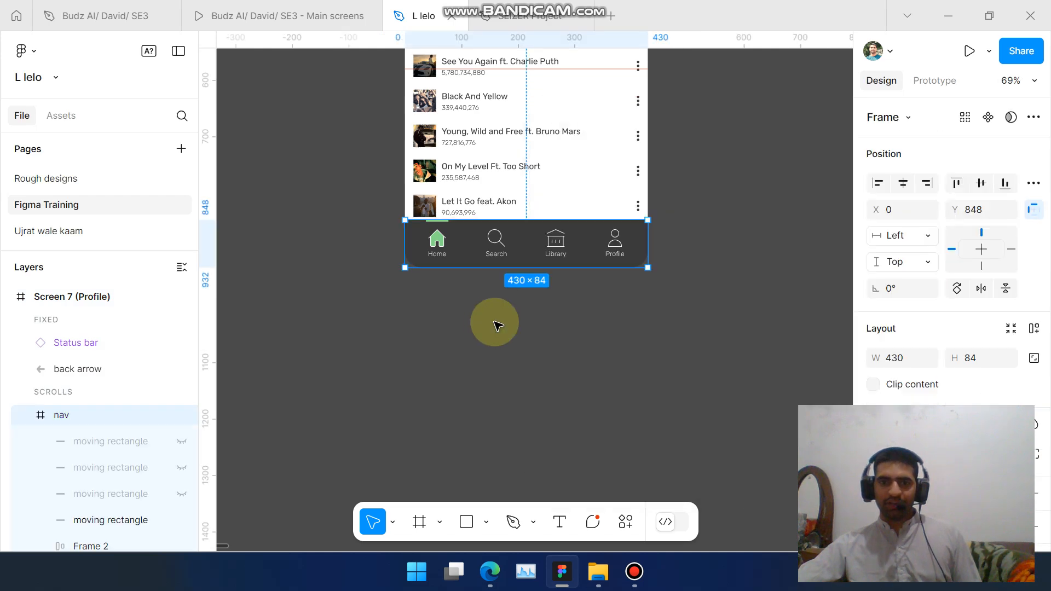
pyautogui.click(532, 342)
# Examine the navigation bars and play buttons of the Task 3 screens against the pasted profile screen.
pyautogui.scroll(-3, 534, 338)
pyautogui.scroll(5, 532, 323)
pyautogui.scroll(-4, 523, 247)
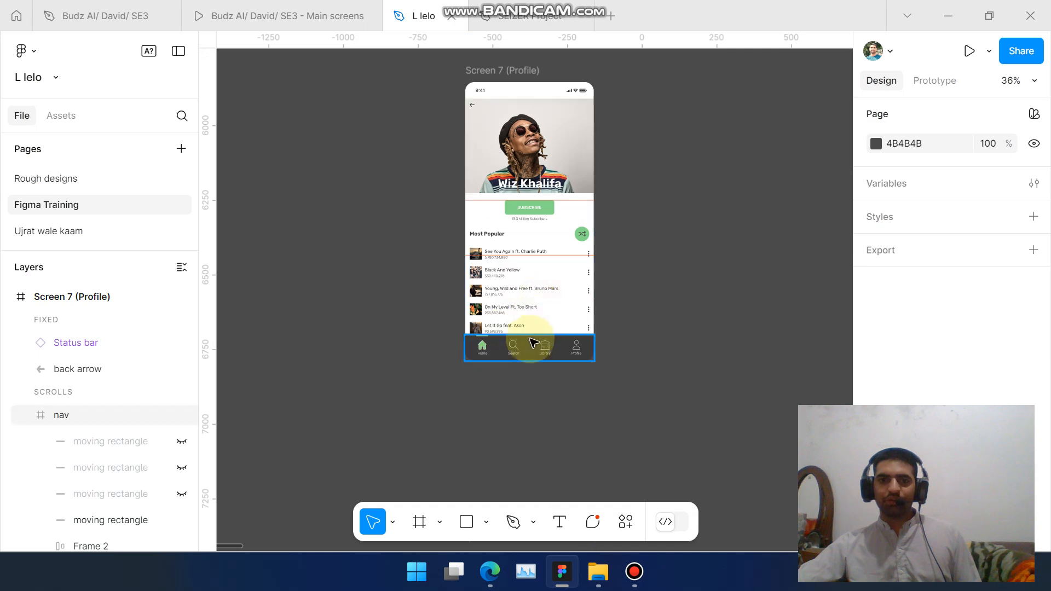
pyautogui.scroll(8, 546, 345)
pyautogui.scroll(-2, 542, 262)
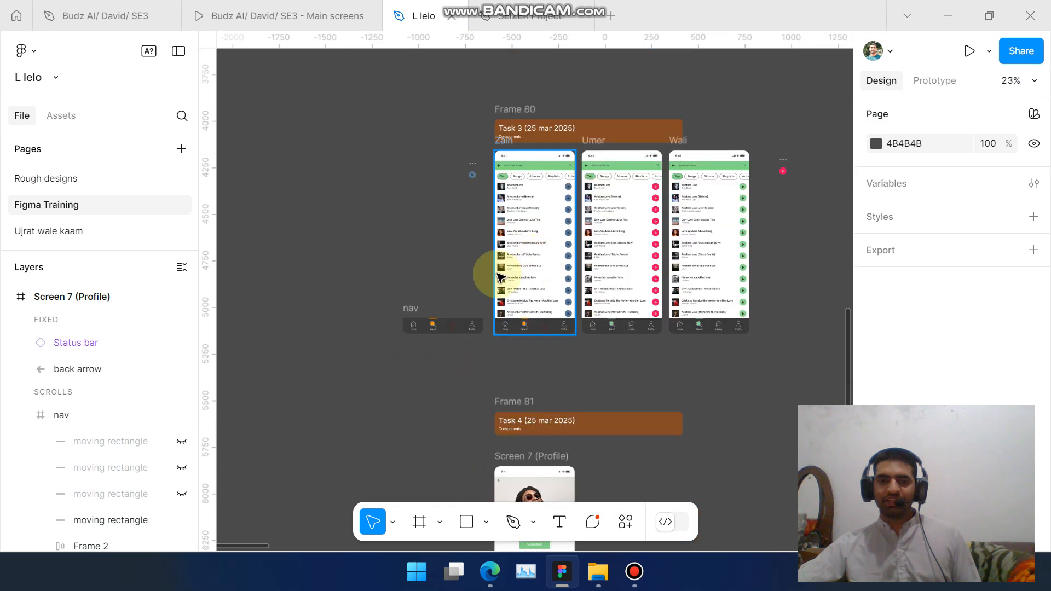
pyautogui.scroll(6, 439, 328)
pyautogui.scroll(-3, 469, 335)
pyautogui.click(504, 333)
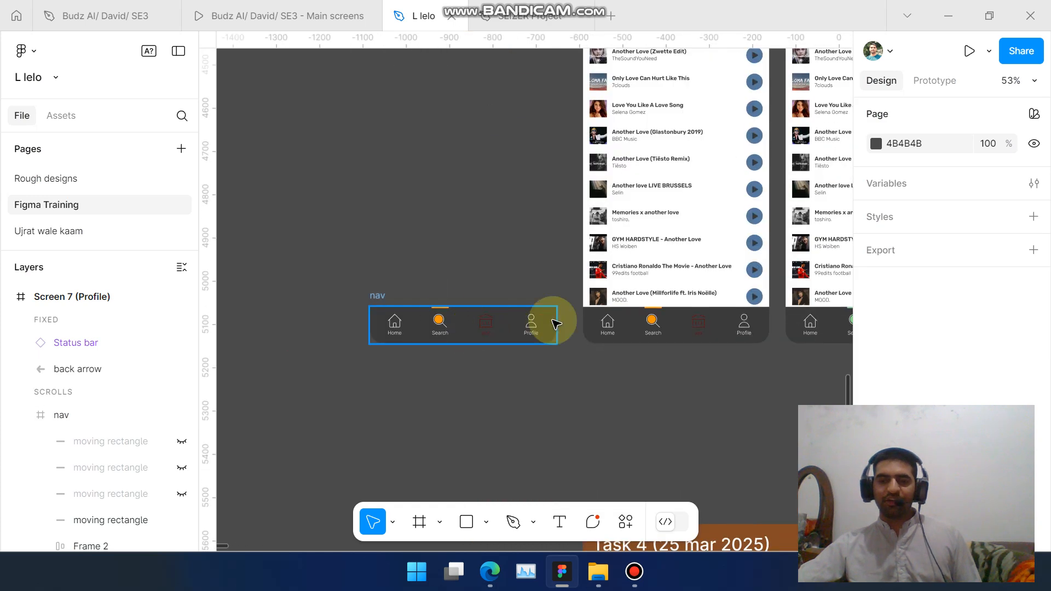
pyautogui.hscroll(4, 609, 326)
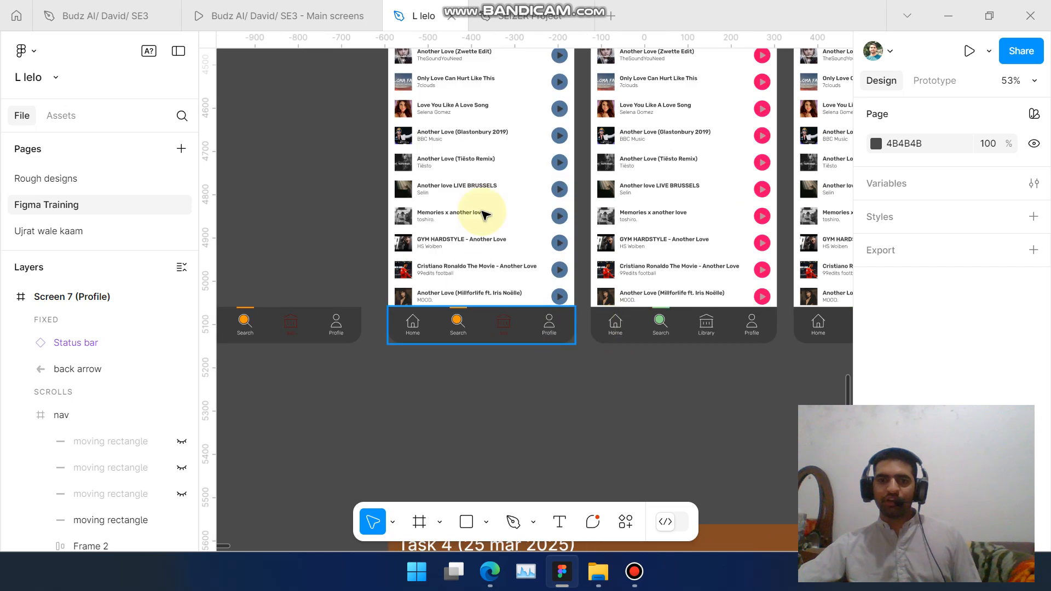
pyautogui.scroll(5, 556, 241)
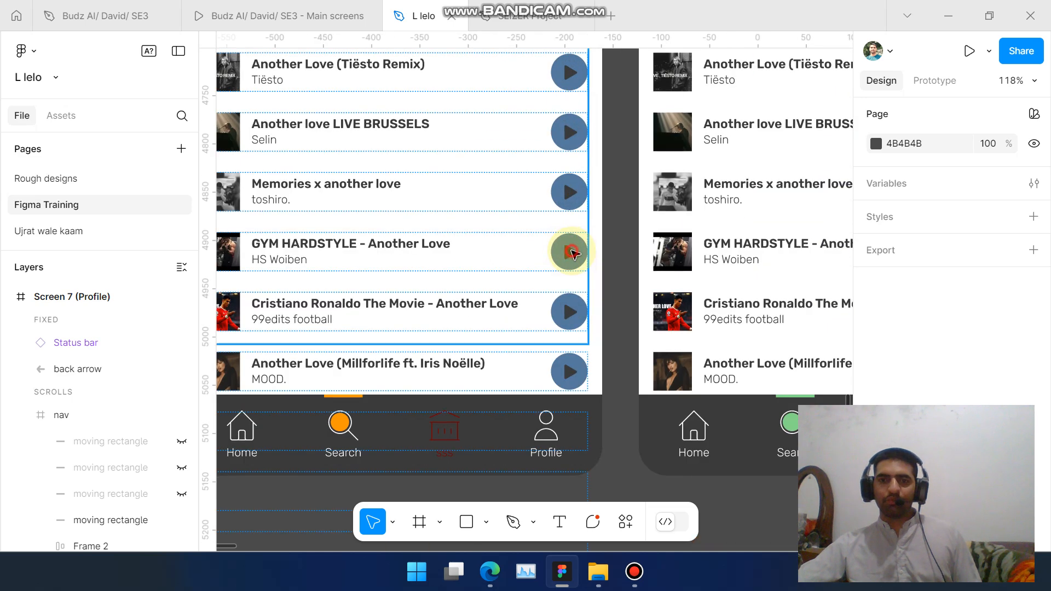
# Select the blue play button in the "GYM HARDSTYLE - Another Love" row of the first Task 3 screen and detach its instance.
pyautogui.click(570, 252)
pyautogui.click(571, 251)
pyautogui.click(572, 256)
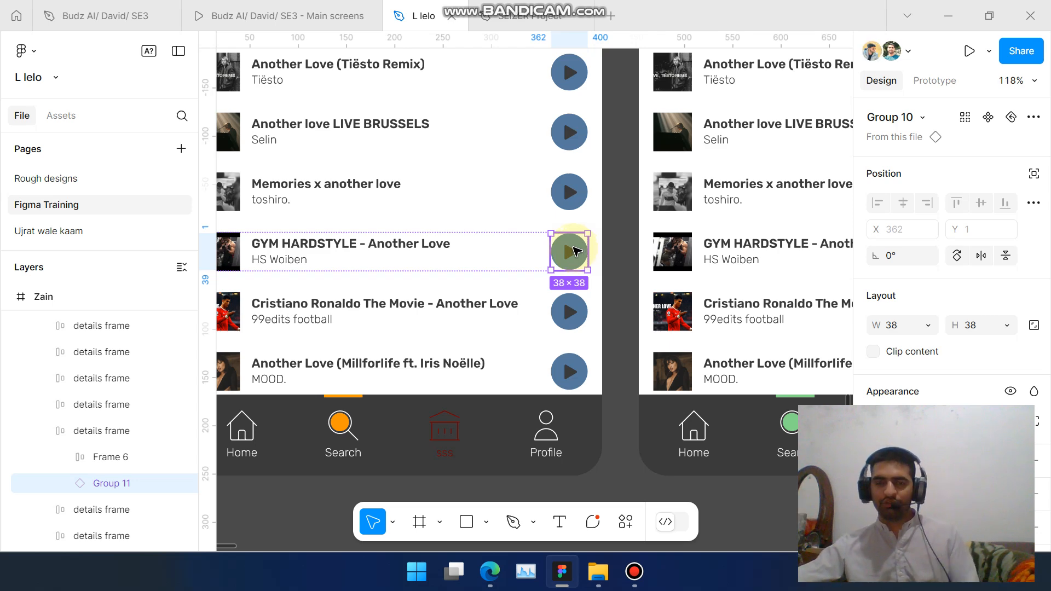
pyautogui.scroll(3, 569, 253)
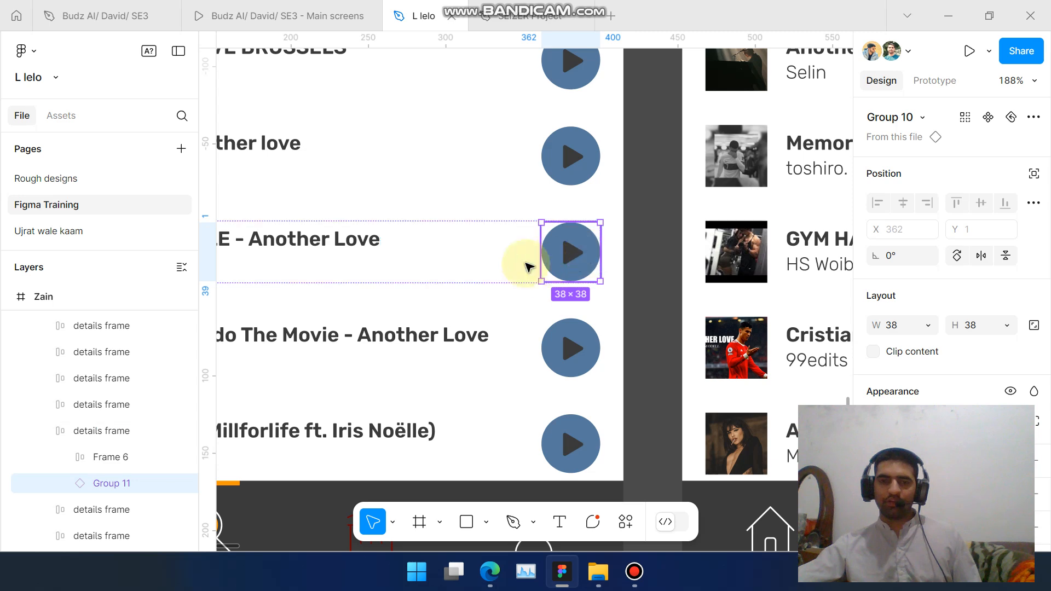
pyautogui.rightClick(575, 256)
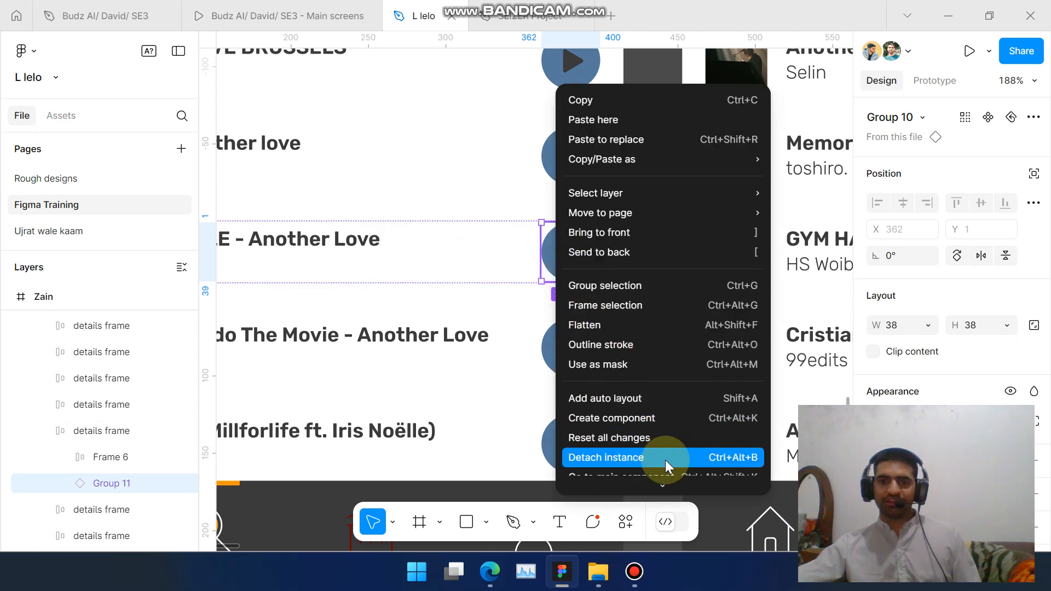
pyautogui.hotkey('ctrl', 'alt', 'b')
pyautogui.hotkey('shift', '0')
pyautogui.click(608, 276)
# Change the blue selection color of the main play button component beside the first Task 3 screen to dark red 770708.
pyautogui.scroll(-5, 608, 275)
pyautogui.hscroll(-3, 396, 244)
pyautogui.scroll(-5, 613, 241)
pyautogui.hscroll(3, 614, 238)
pyautogui.scroll(4, 482, 107)
pyautogui.click(350, 109)
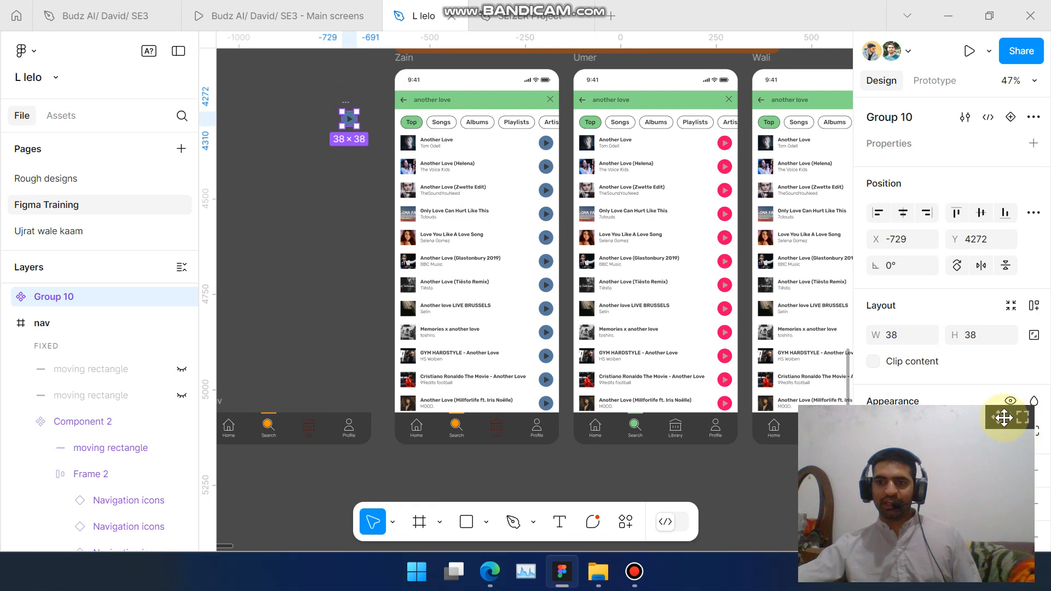
pyautogui.moveTo(1008, 418); pyautogui.dragTo(792, 421)
pyautogui.scroll(-2, 907, 419)
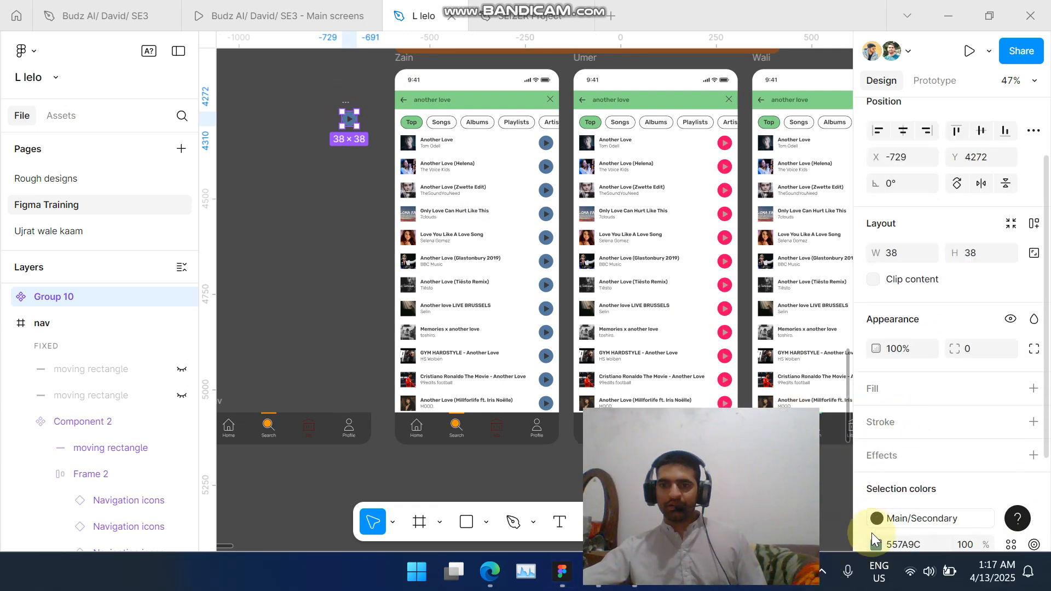
pyautogui.scroll(-2, 931, 469)
pyautogui.click(875, 419)
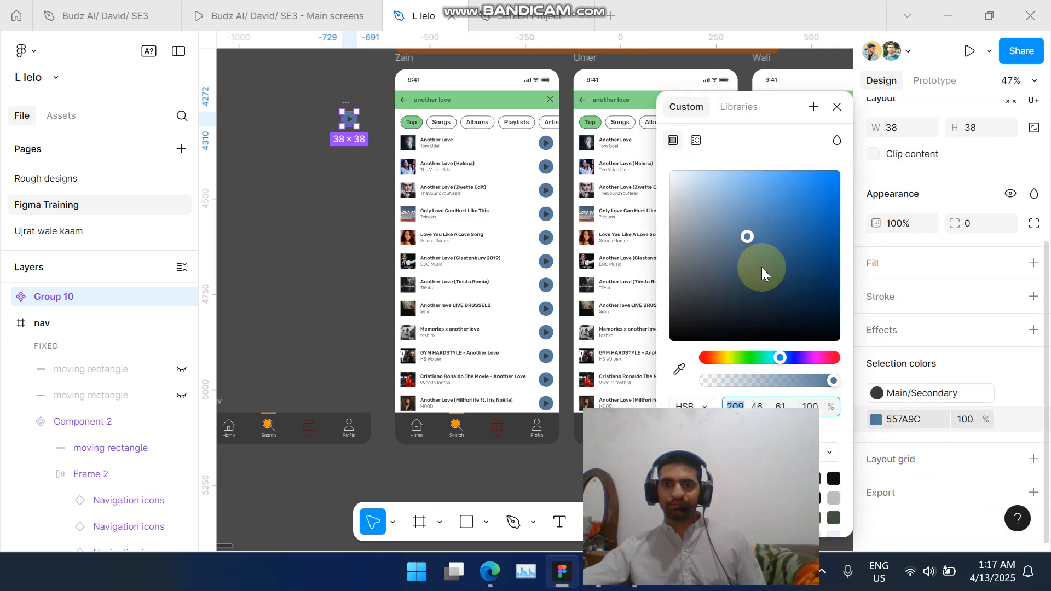
pyautogui.moveTo(812, 223); pyautogui.dragTo(831, 261)
pyautogui.click(836, 360)
pyautogui.scroll(-5, 556, 340)
pyautogui.scroll(-3, 544, 347)
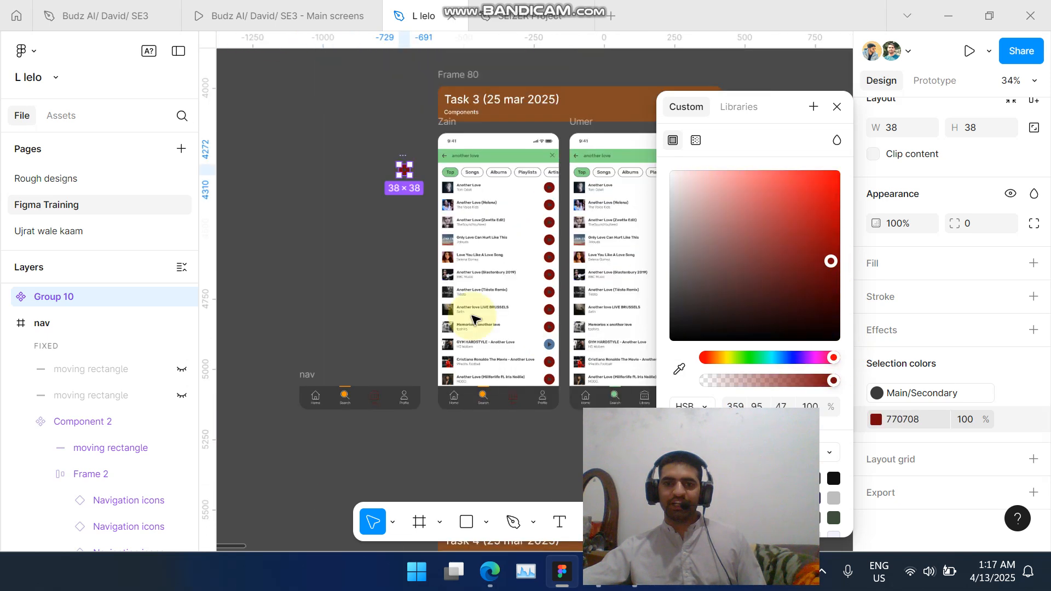
pyautogui.click(363, 291)
# Duplicate the nav frame of Screen 7 (Profile) and place the copy below the screen at X -591, Y 6879.
pyautogui.scroll(-6, 673, 279)
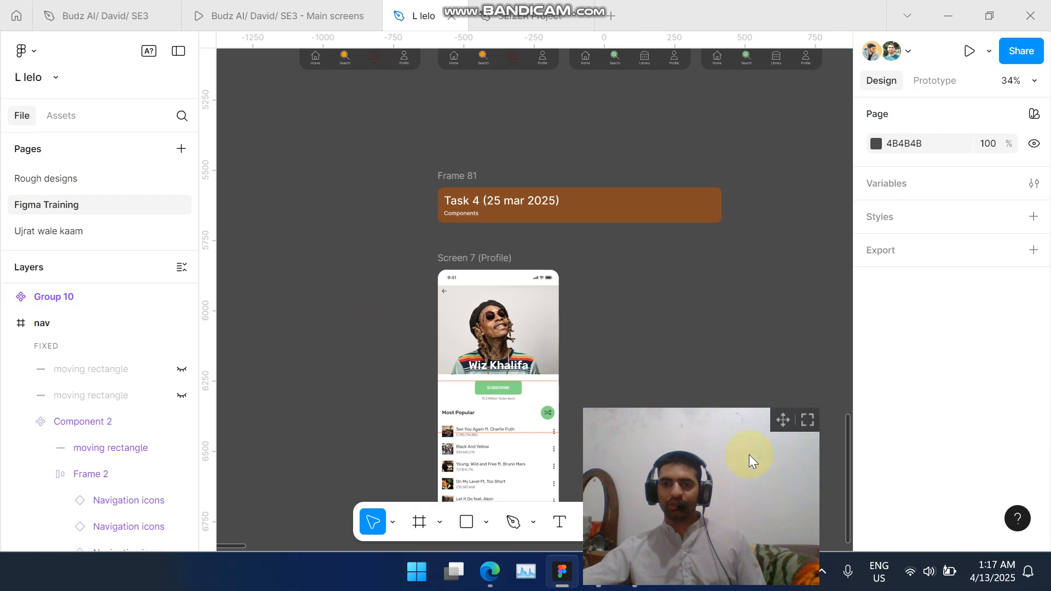
pyautogui.moveTo(788, 422); pyautogui.dragTo(1020, 424)
pyautogui.scroll(-5, 549, 281)
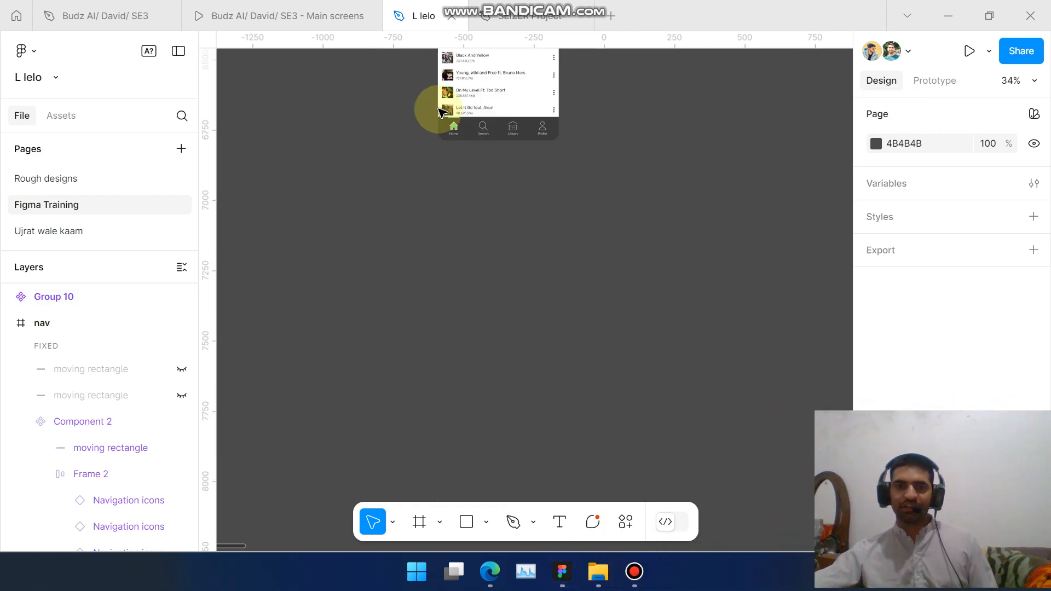
pyautogui.scroll(4, 525, 175)
pyautogui.click(530, 179)
pyautogui.scroll(4, 526, 178)
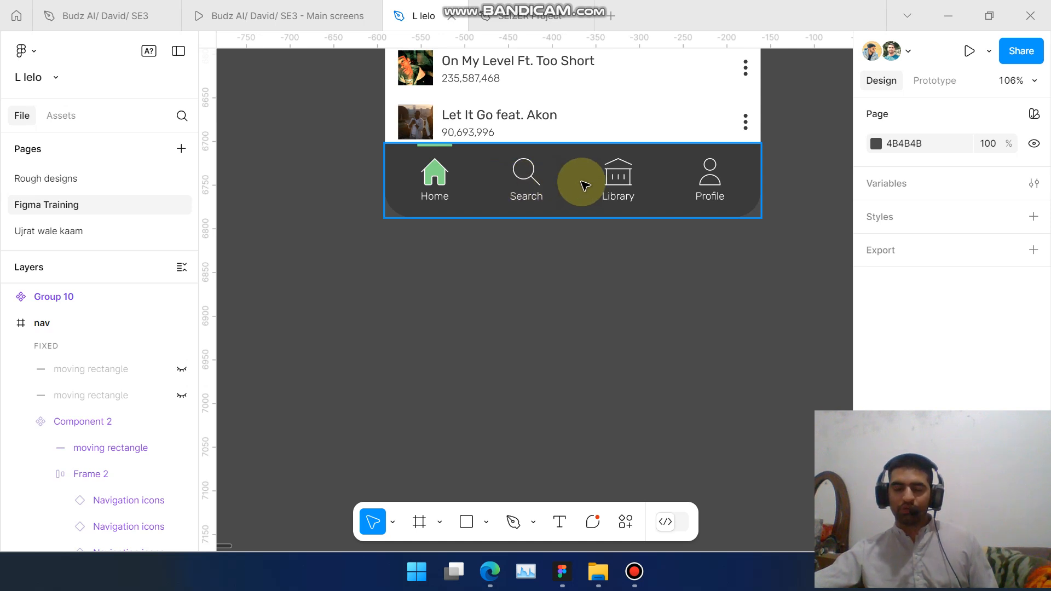
pyautogui.moveTo(581, 182); pyautogui.dragTo(580, 358)
pyautogui.keyDown('ctrl'); pyautogui.scroll(-3, 546, 281); pyautogui.keyUp('ctrl')
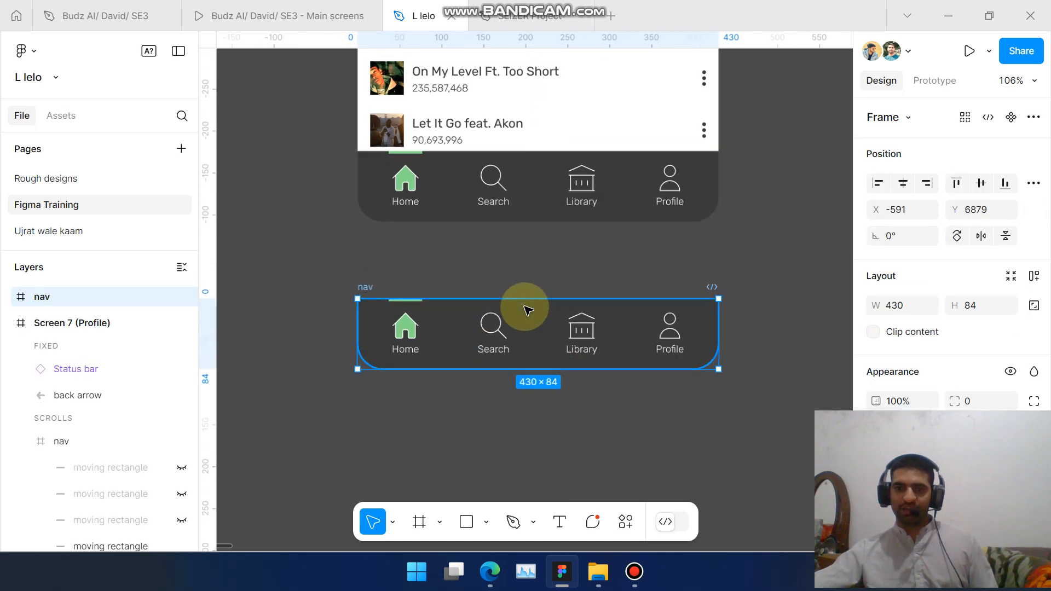
pyautogui.hscroll(-3, 523, 306)
pyautogui.click(579, 262)
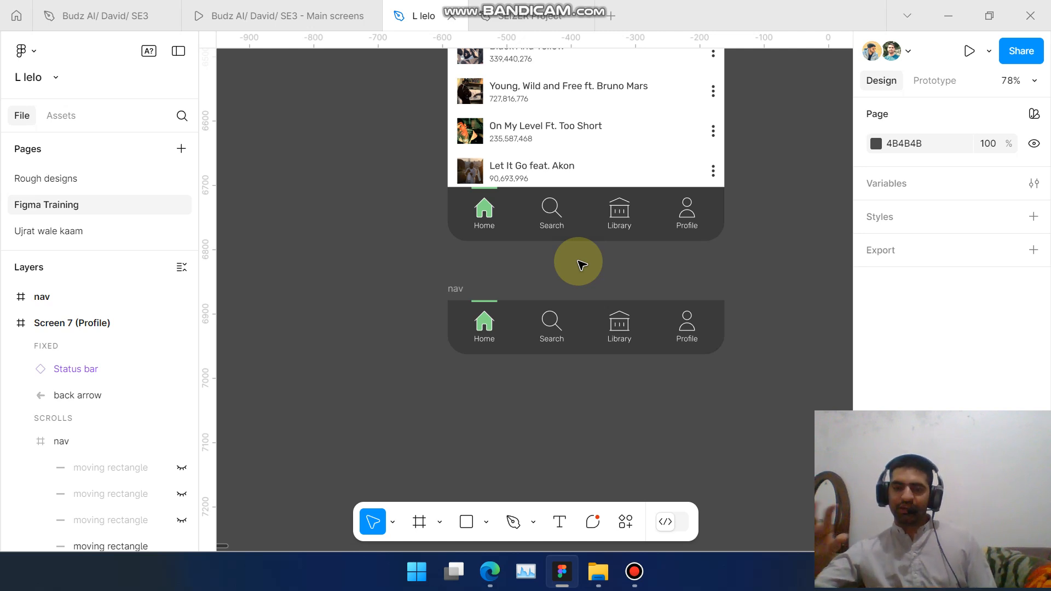
# Examine the copied nav bar's Home, Search, Library and Profile icons and the green indicator above Home.
pyautogui.scroll(3, 578, 266)
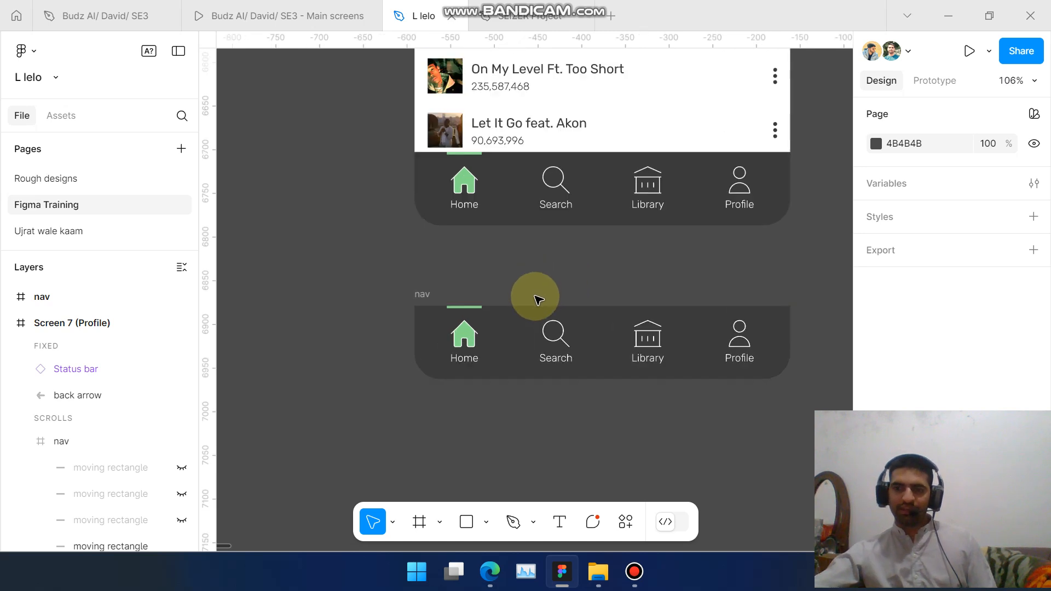
pyautogui.scroll(2, 535, 359)
pyautogui.scroll(-3, 537, 334)
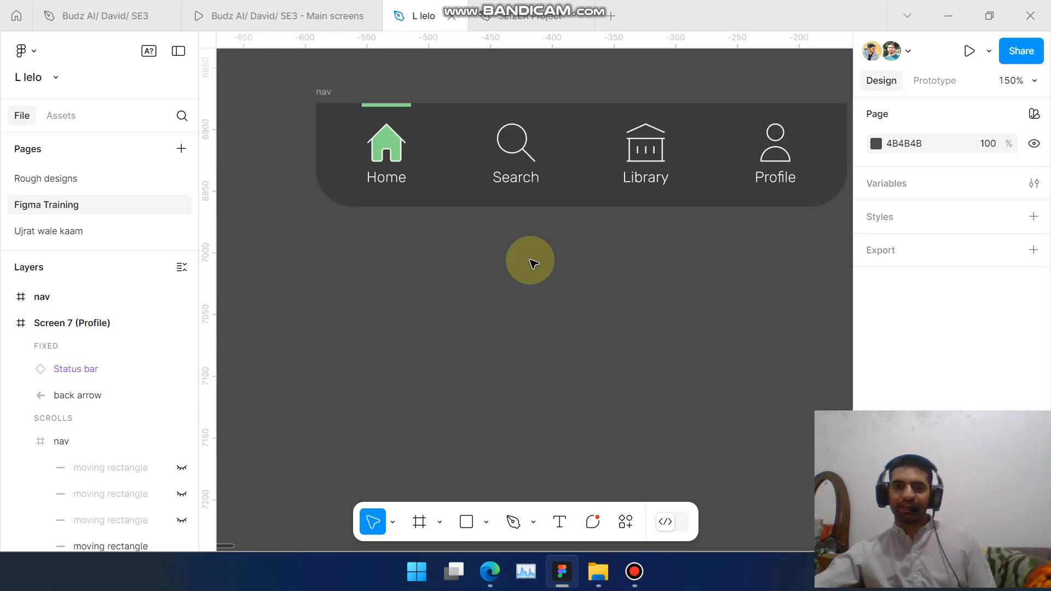
pyautogui.scroll(3, 530, 152)
pyautogui.scroll(2, 509, 191)
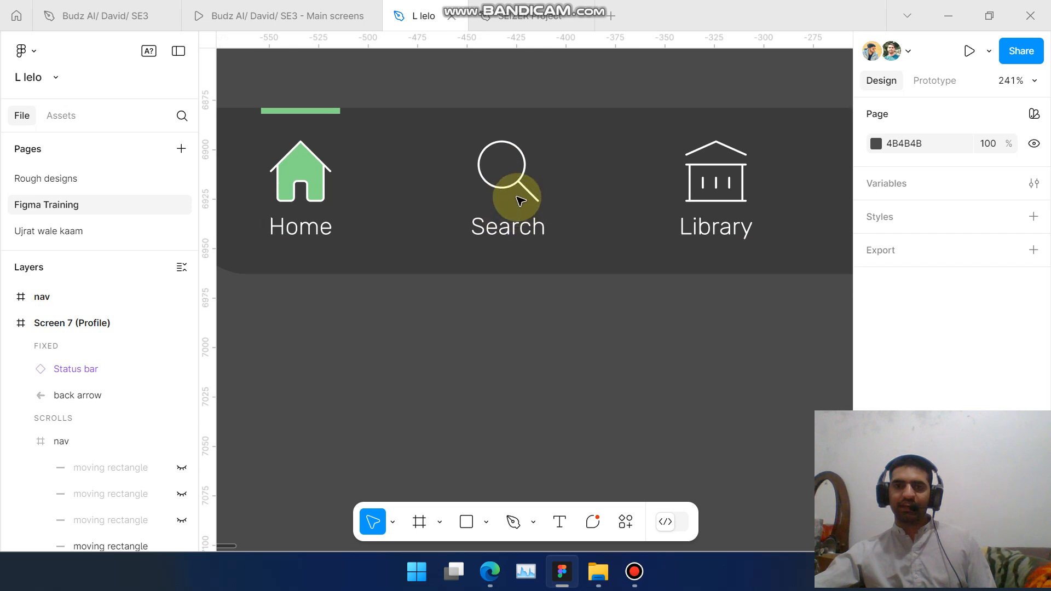
pyautogui.hscroll(1, 515, 192)
pyautogui.hscroll(4, 712, 221)
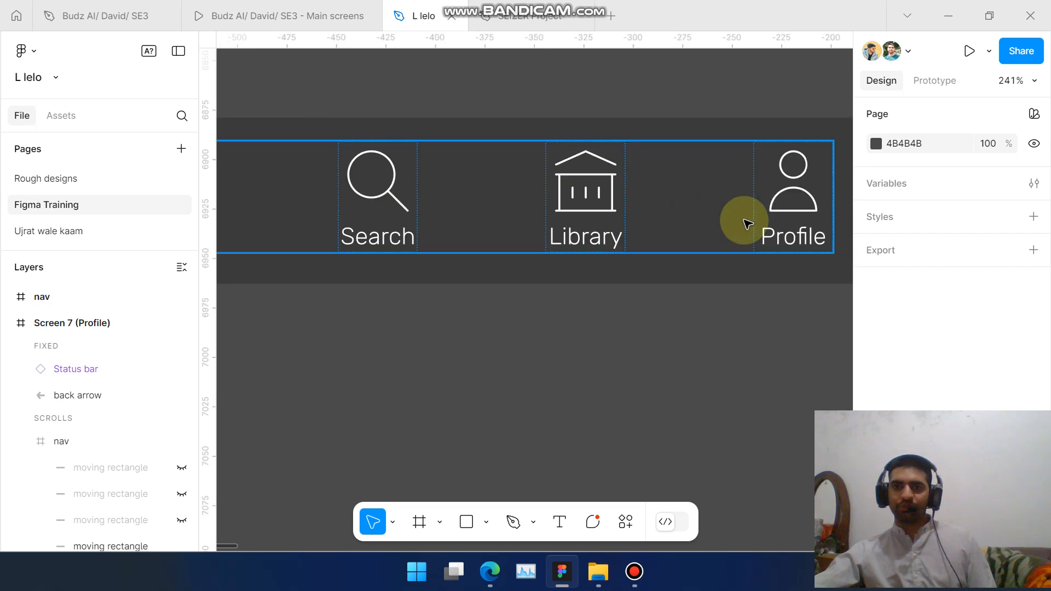
pyautogui.scroll(-3, 665, 219)
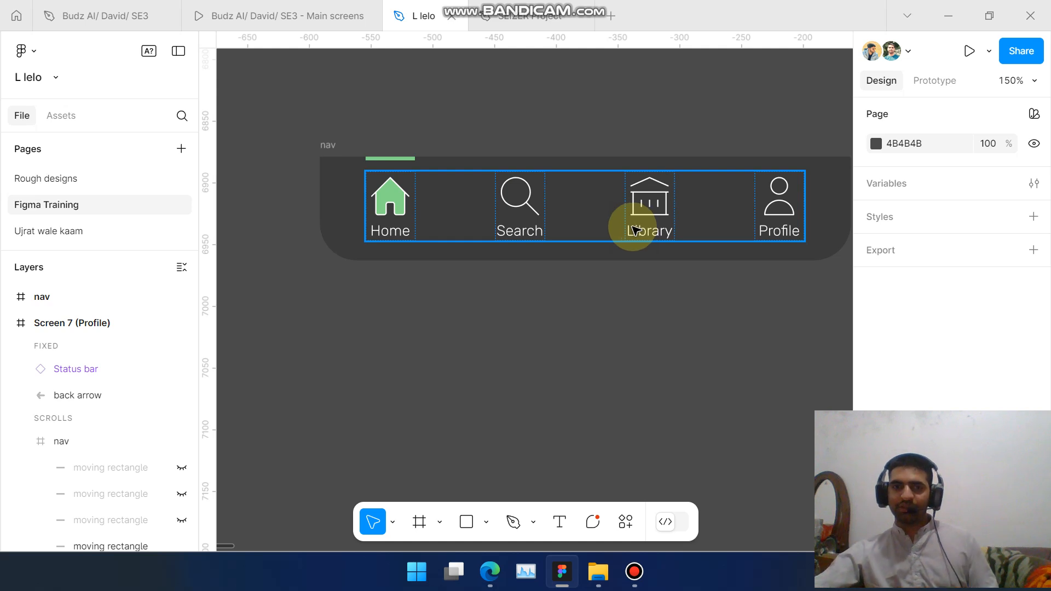
pyautogui.scroll(2, 624, 257)
pyautogui.scroll(1, 534, 301)
pyautogui.hscroll(2, 598, 304)
pyautogui.hscroll(-1, 566, 320)
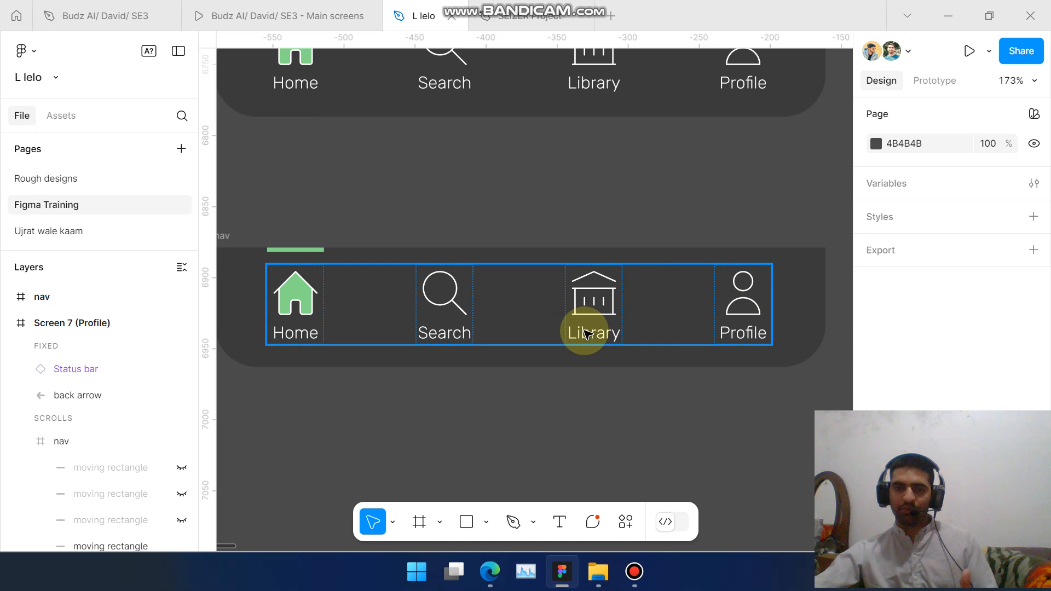
pyautogui.hscroll(-1, 553, 317)
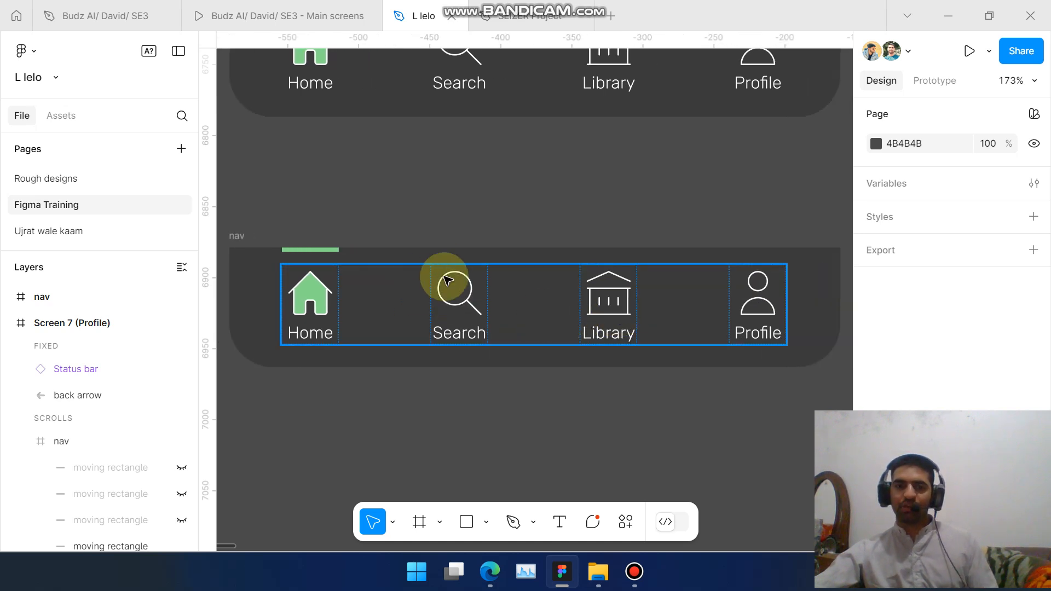
pyautogui.scroll(-3, 535, 297)
pyautogui.scroll(-2, 476, 322)
pyautogui.scroll(5, 445, 311)
pyautogui.scroll(-4, 511, 291)
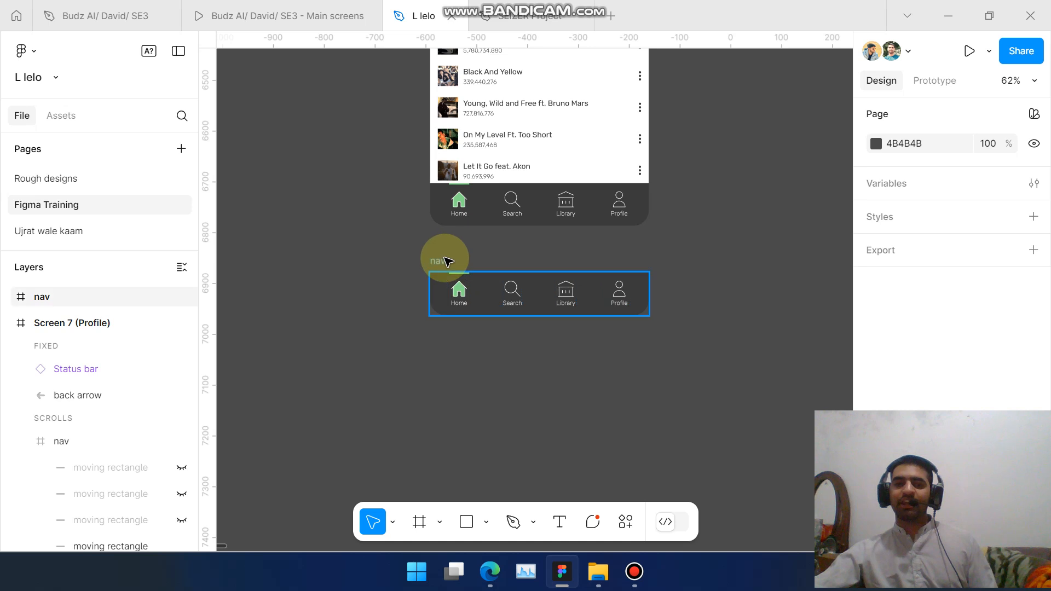
pyautogui.hscroll(3, 387, 264)
pyautogui.scroll(-2, 387, 272)
pyautogui.click(391, 269)
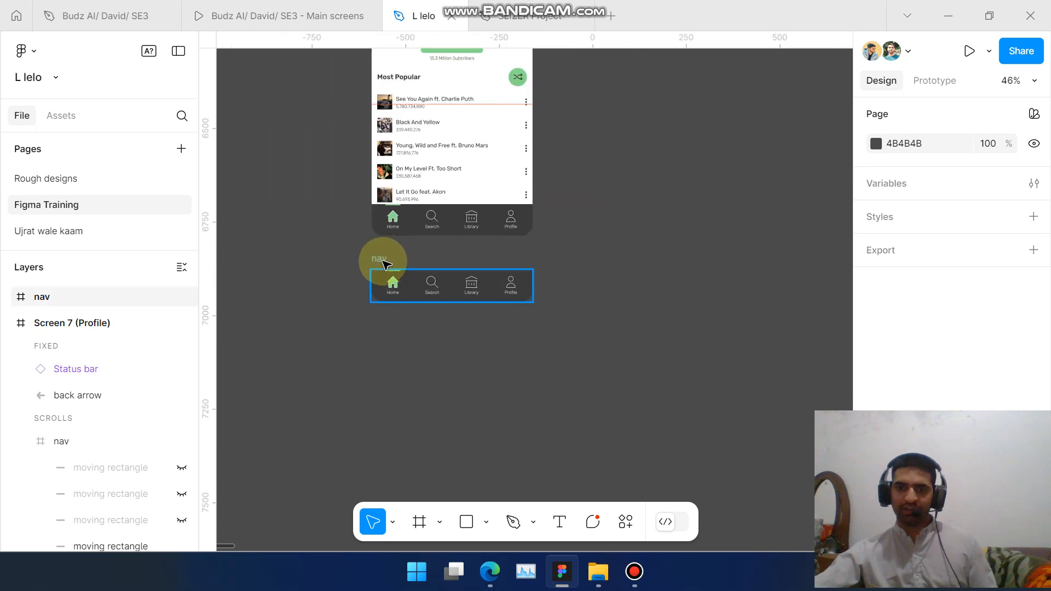
pyautogui.scroll(6, 383, 264)
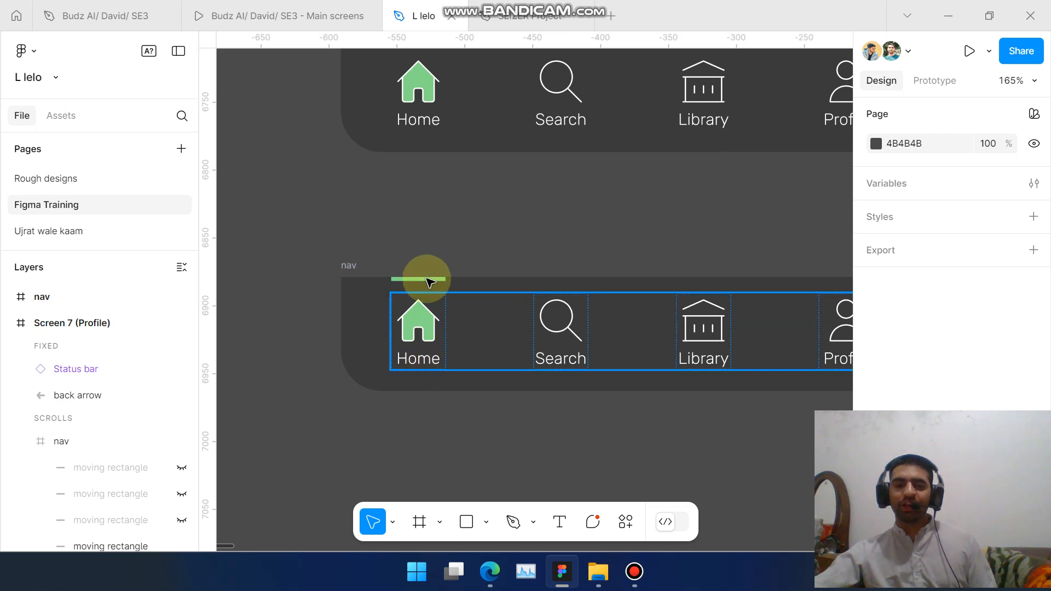
pyautogui.scroll(-5, 421, 311)
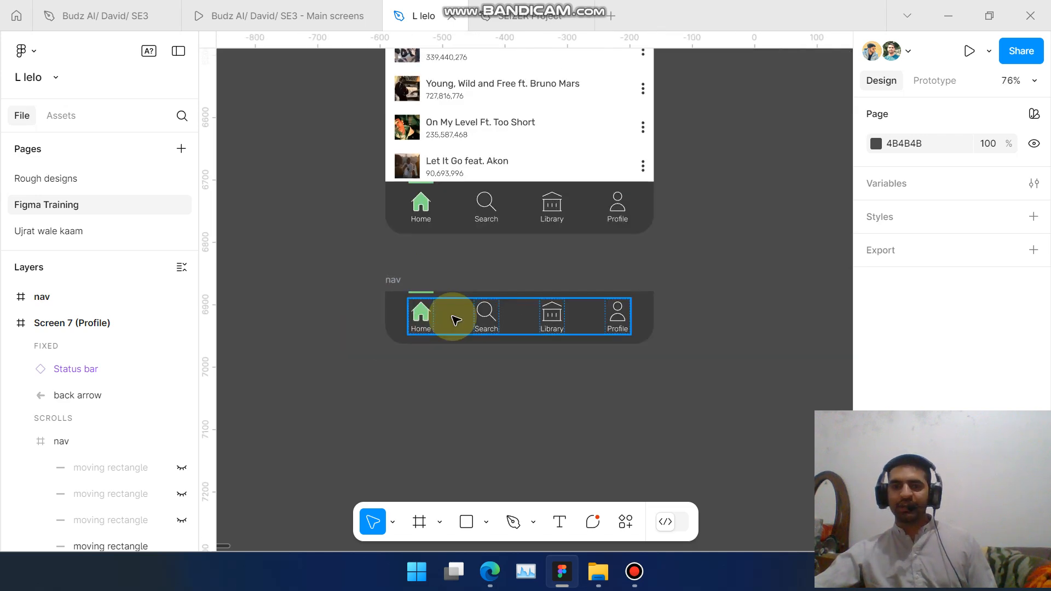
pyautogui.hscroll(2, 454, 316)
pyautogui.scroll(6, 466, 322)
pyautogui.scroll(5, 438, 316)
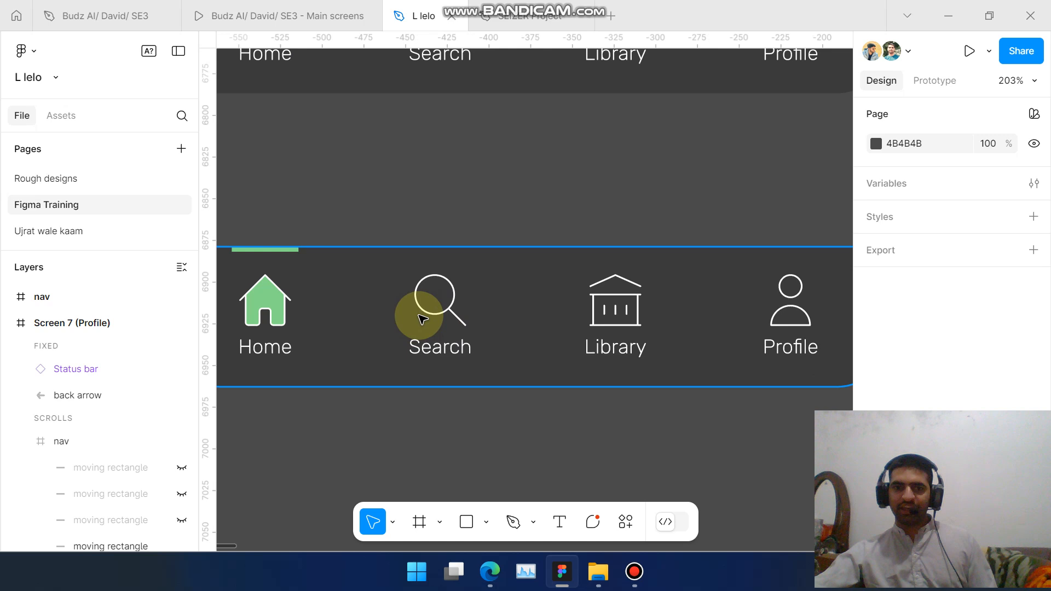
pyautogui.scroll(-2, 460, 320)
pyautogui.hscroll(-2, 475, 322)
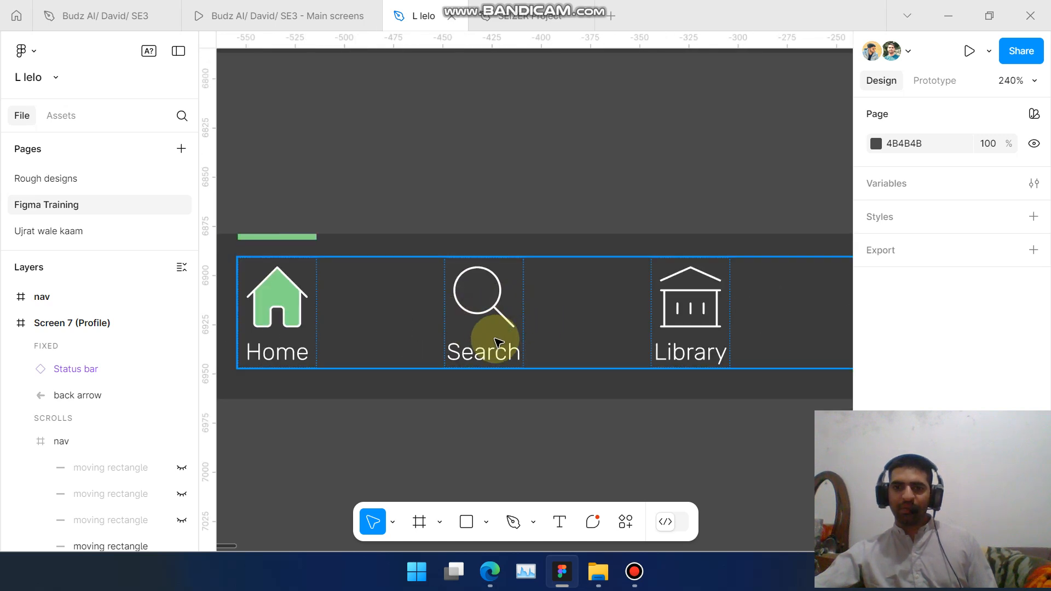
pyautogui.scroll(2, 480, 310)
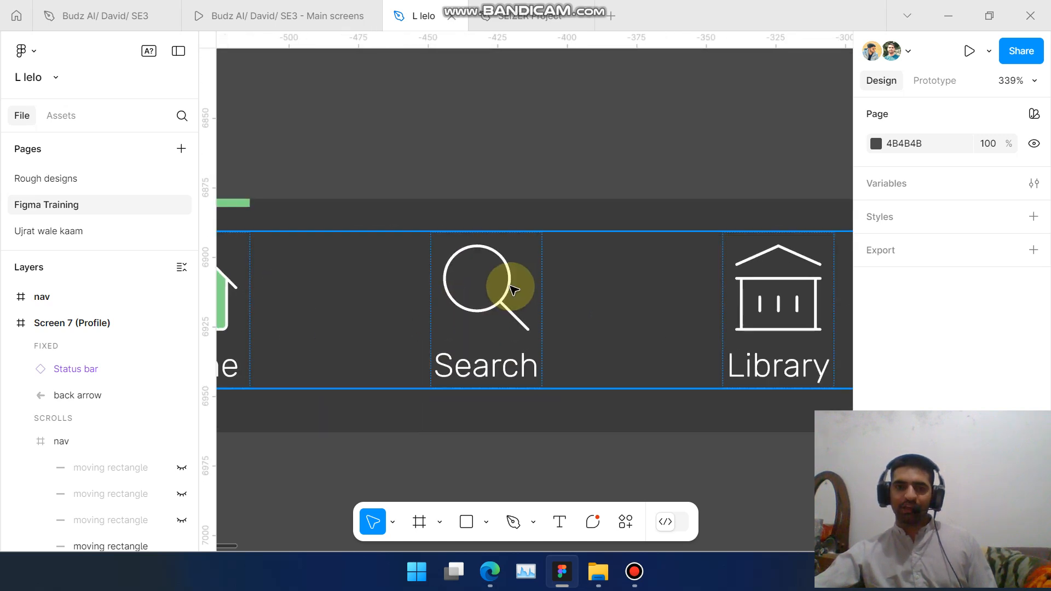
# Select the Search icon instance in the copied nav bar and inspect its component properties and position relative to the indicator.
pyautogui.click(513, 350)
pyautogui.click(455, 330)
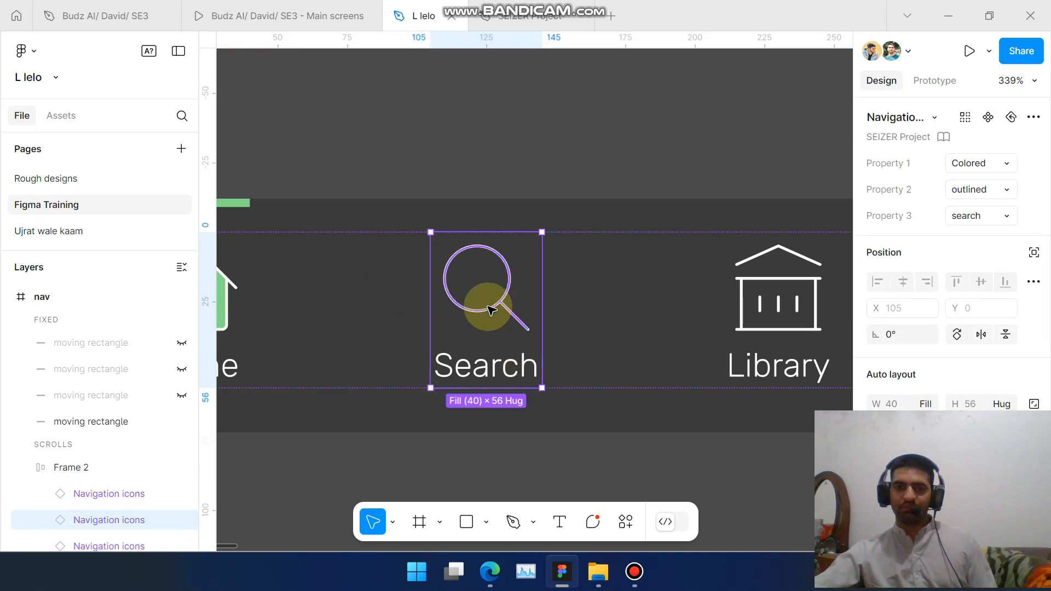
pyautogui.scroll(-3, 489, 311)
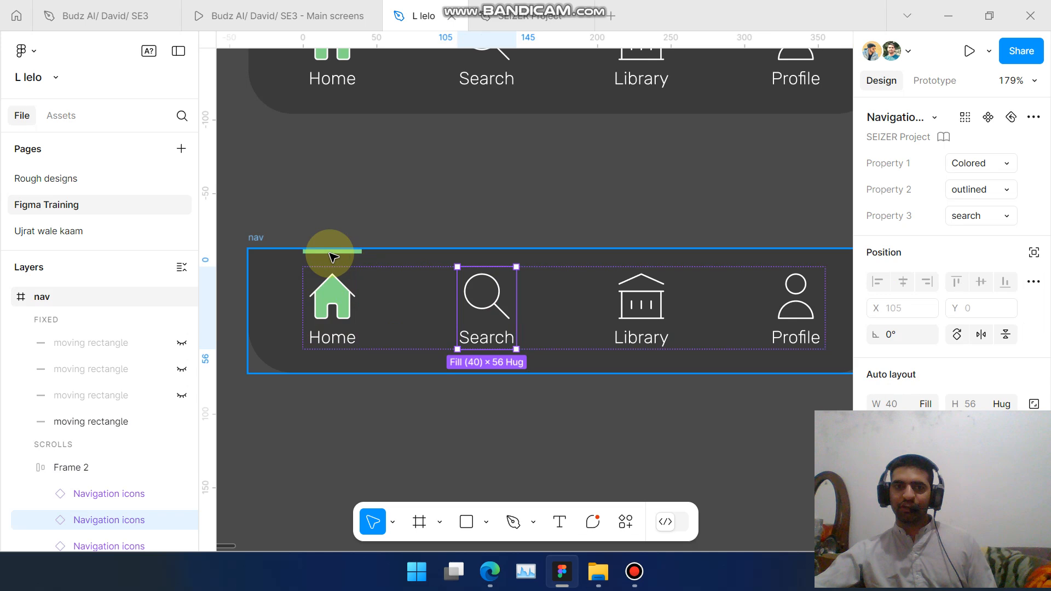
pyautogui.scroll(-3, 452, 258)
pyautogui.scroll(4, 454, 263)
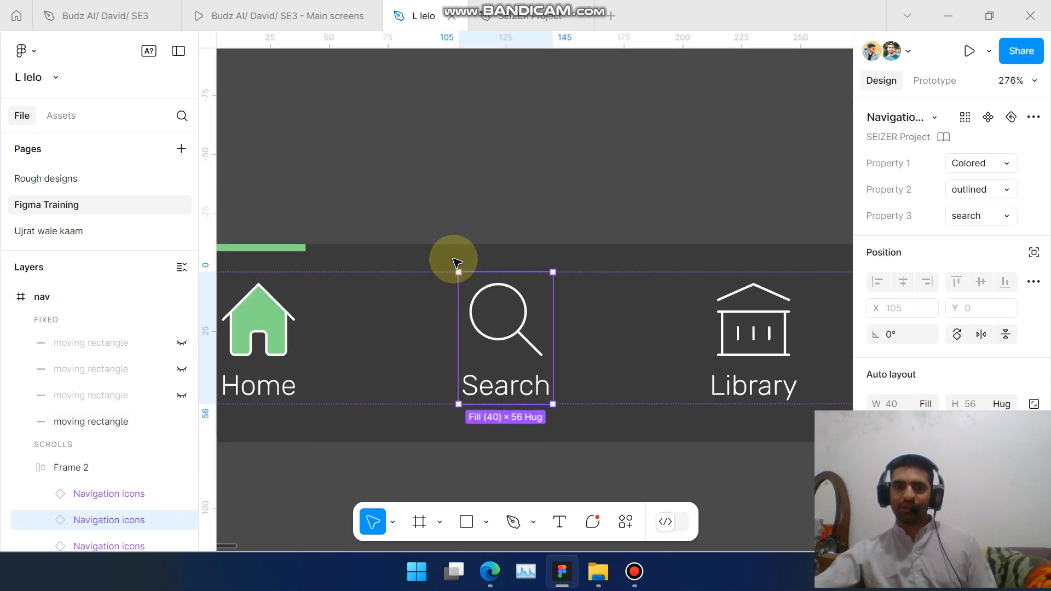
pyautogui.scroll(-1, 361, 273)
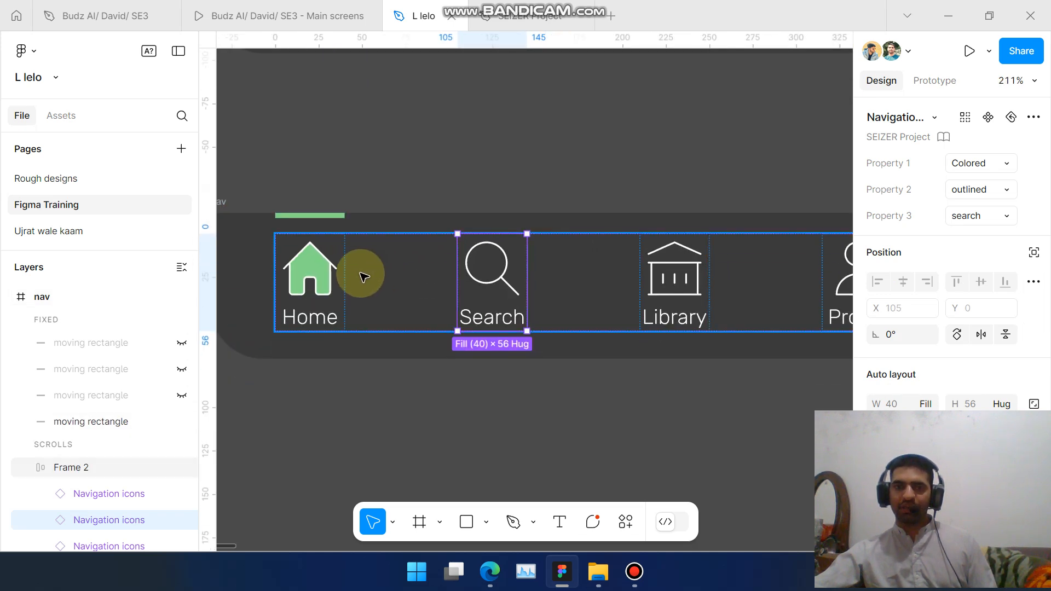
pyautogui.scroll(3, 481, 290)
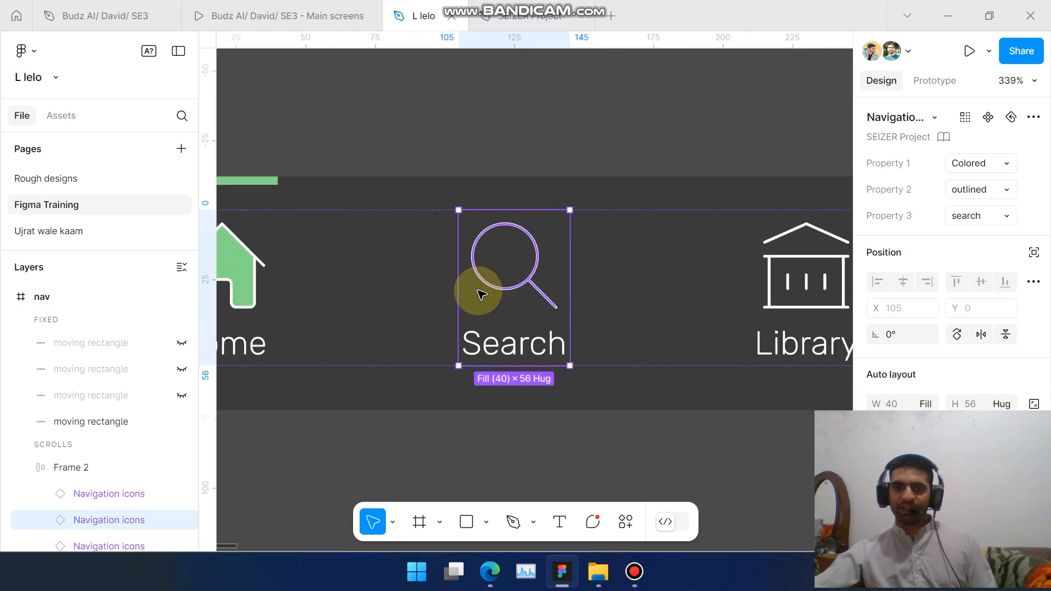
pyautogui.hscroll(1, 611, 305)
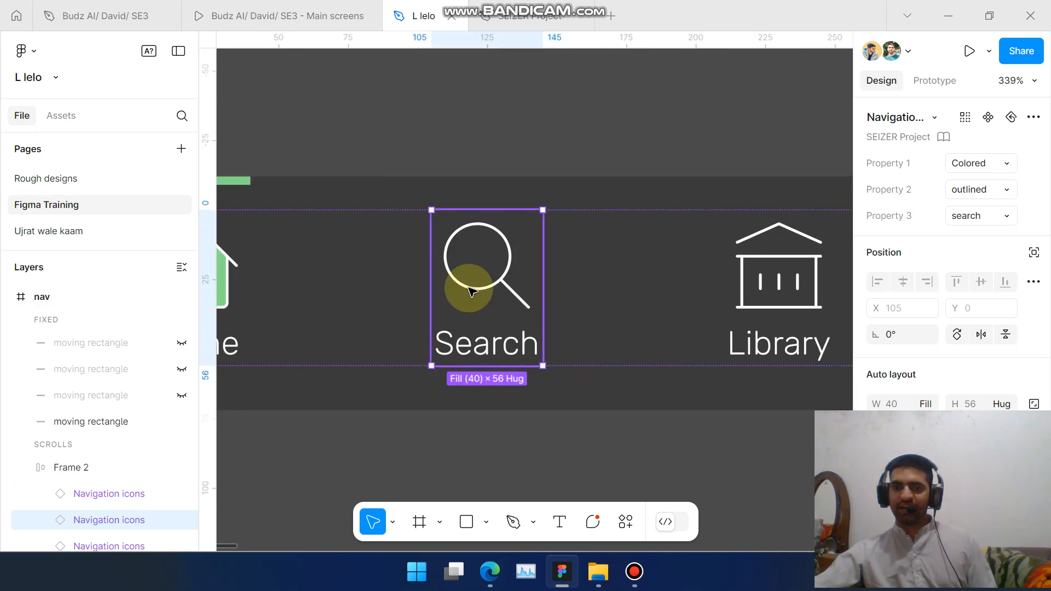
pyautogui.scroll(-3, 500, 282)
pyautogui.click(579, 422)
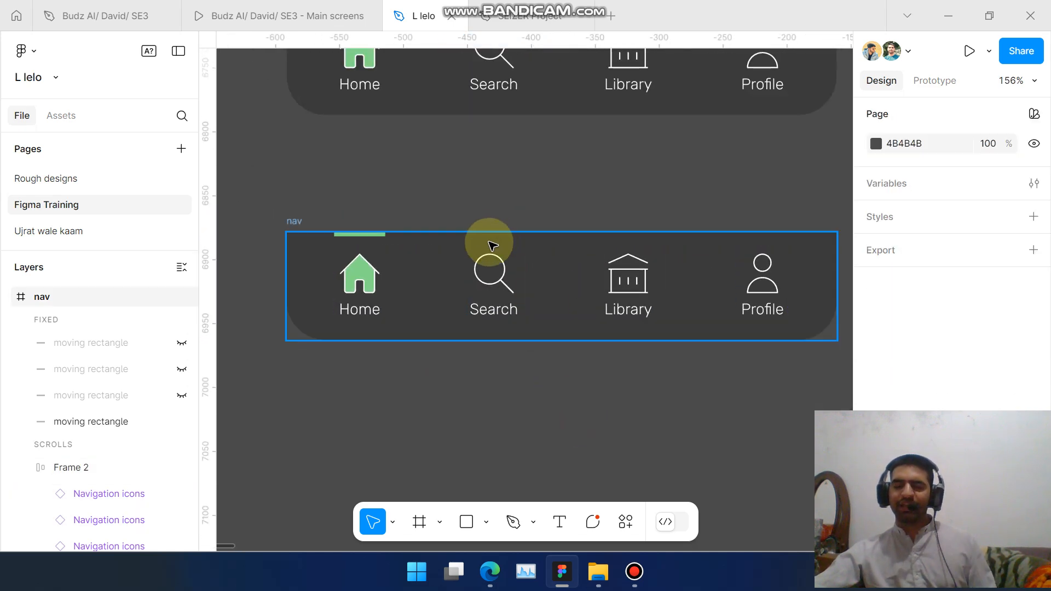
# Review the play button instances on the first Task 3 screen, and return to the nav bars of the profile screen.
pyautogui.scroll(-2, 417, 206)
pyautogui.scroll(5, 513, 245)
pyautogui.scroll(-3, 513, 245)
pyautogui.scroll(6, 587, 257)
pyautogui.scroll(-2, 585, 259)
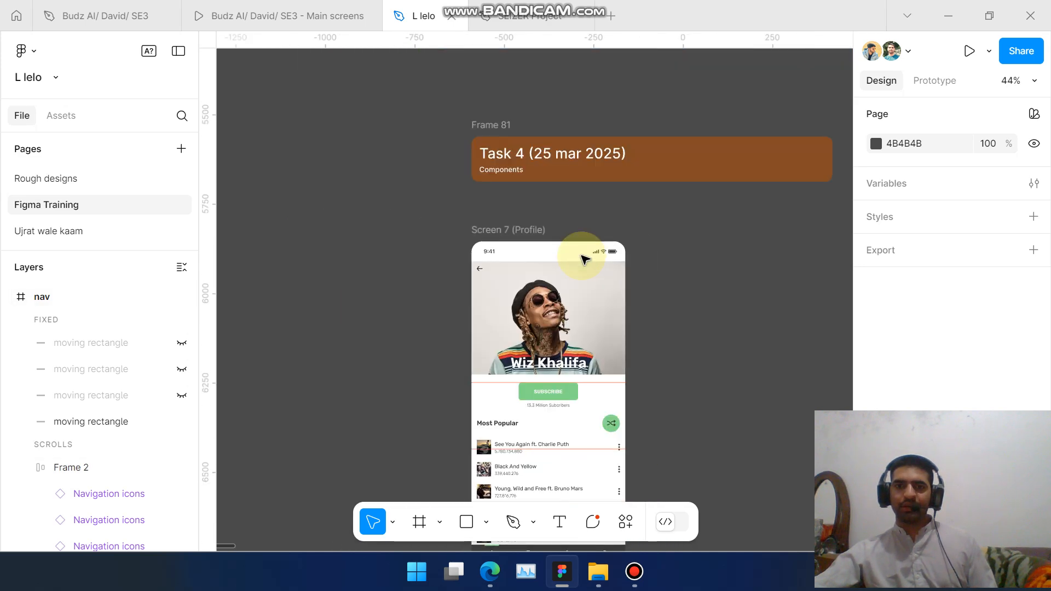
pyautogui.scroll(5, 584, 259)
pyautogui.scroll(6, 588, 241)
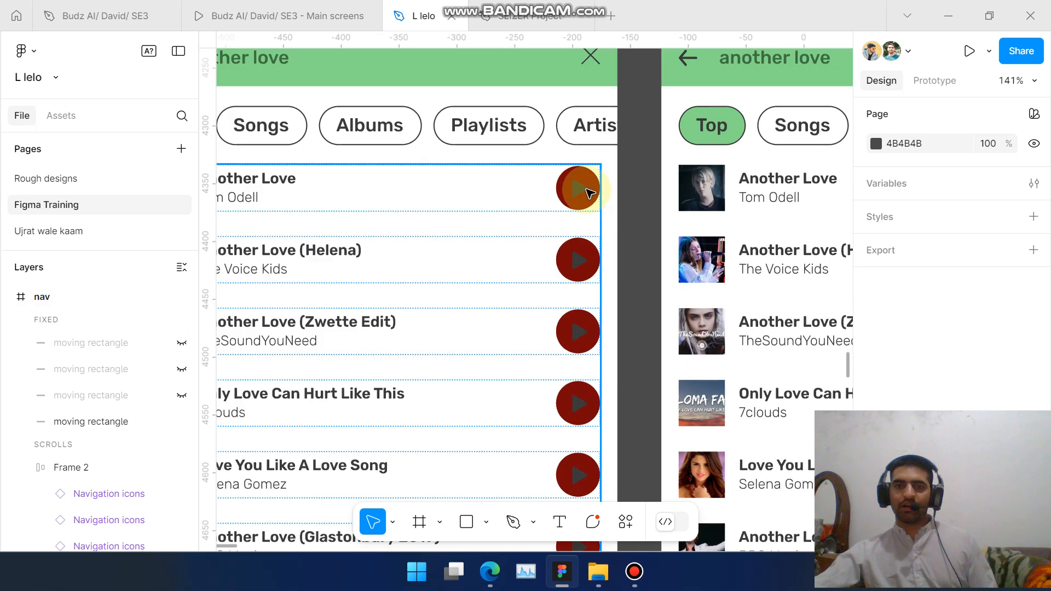
pyautogui.scroll(4, 590, 192)
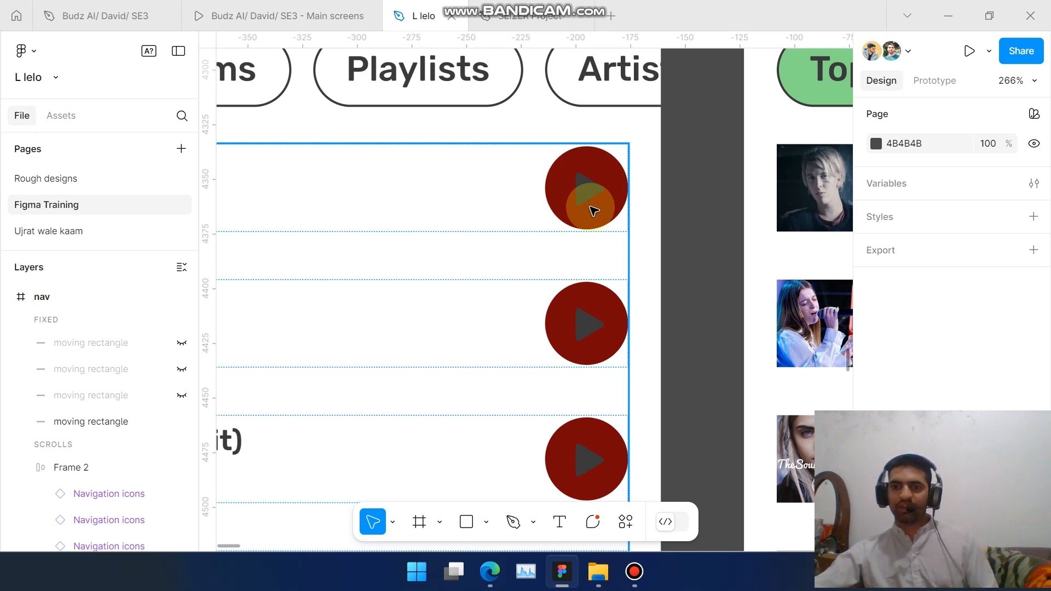
pyautogui.scroll(-4, 594, 210)
pyautogui.scroll(-5, 602, 191)
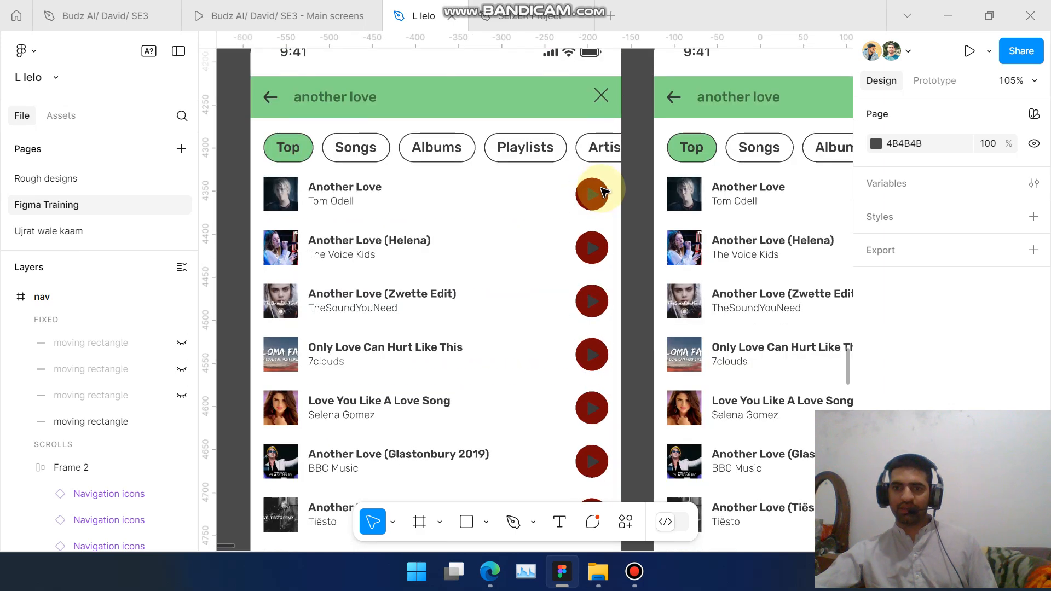
pyautogui.scroll(-8, 602, 192)
pyautogui.scroll(-3, 605, 266)
pyautogui.scroll(3, 569, 375)
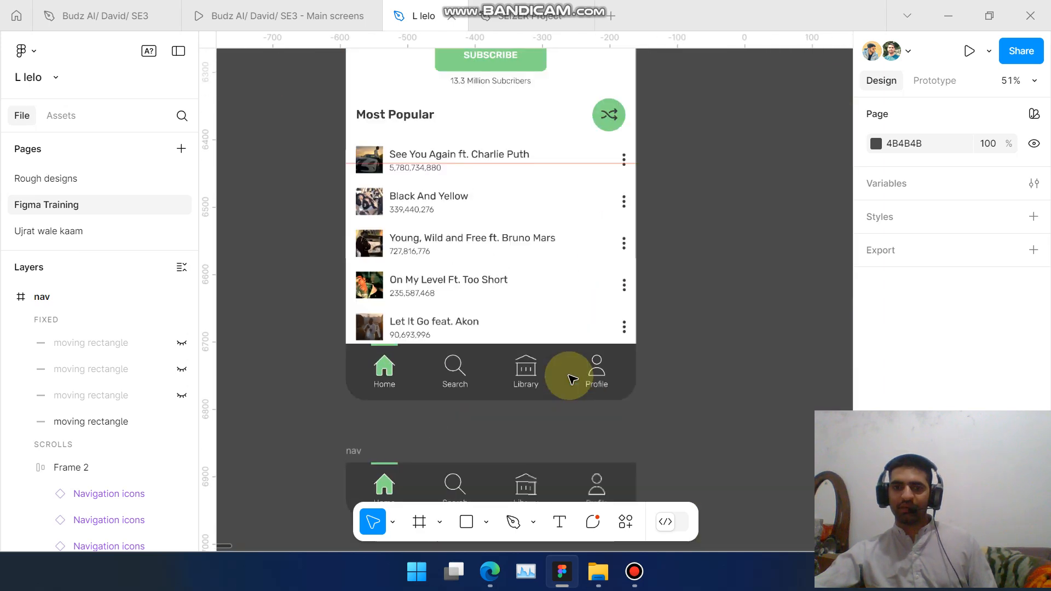
# Inspect the Search icon nested inside its Navigation icons instance in the copied nav bar.
pyautogui.scroll(-3, 569, 336)
pyautogui.scroll(2, 492, 241)
pyautogui.scroll(3, 427, 257)
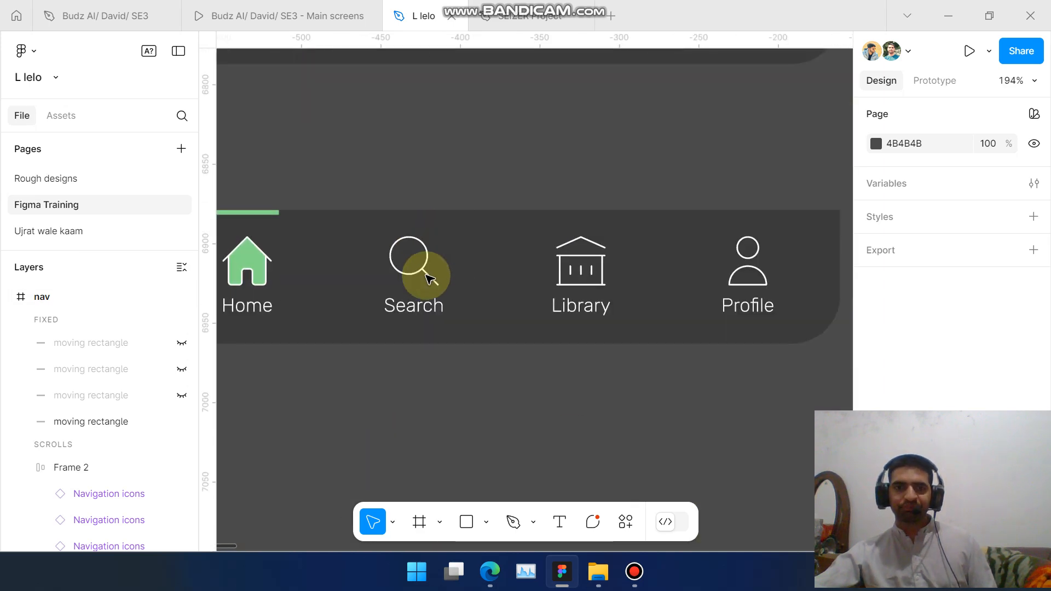
pyautogui.scroll(-2, 465, 279)
pyautogui.click(504, 276)
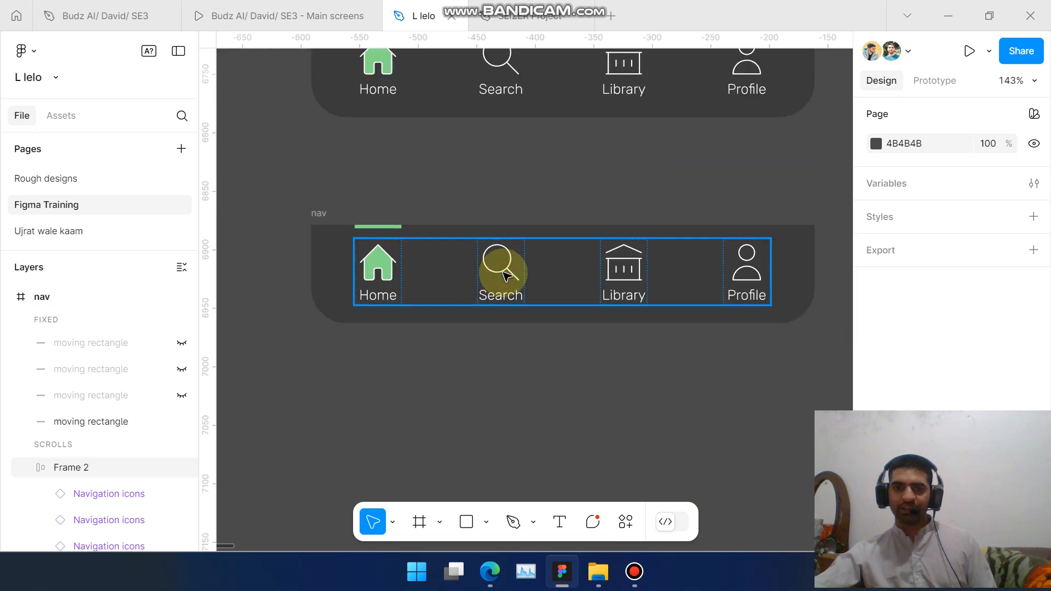
pyautogui.click(504, 274)
pyautogui.scroll(2, 509, 270)
pyautogui.doubleClick(512, 266)
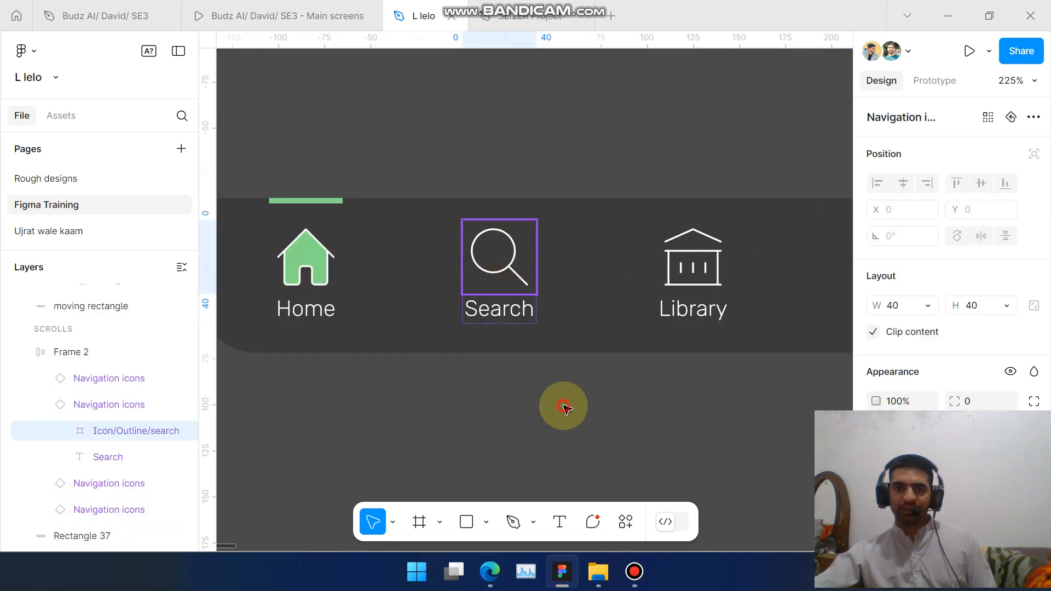
pyautogui.click(563, 405)
# Detach all four Navigation icons instances in the copied nav bar and check the Search item as a plain frame.
pyautogui.click(604, 292)
pyautogui.press('Return')
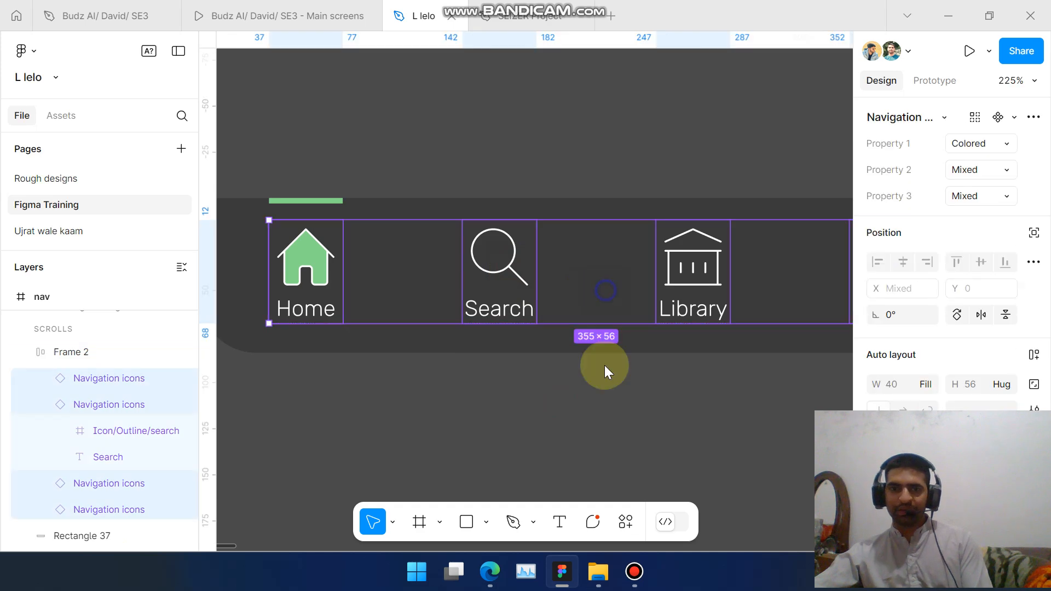
pyautogui.rightClick(605, 296)
pyautogui.scroll(-2, 679, 437)
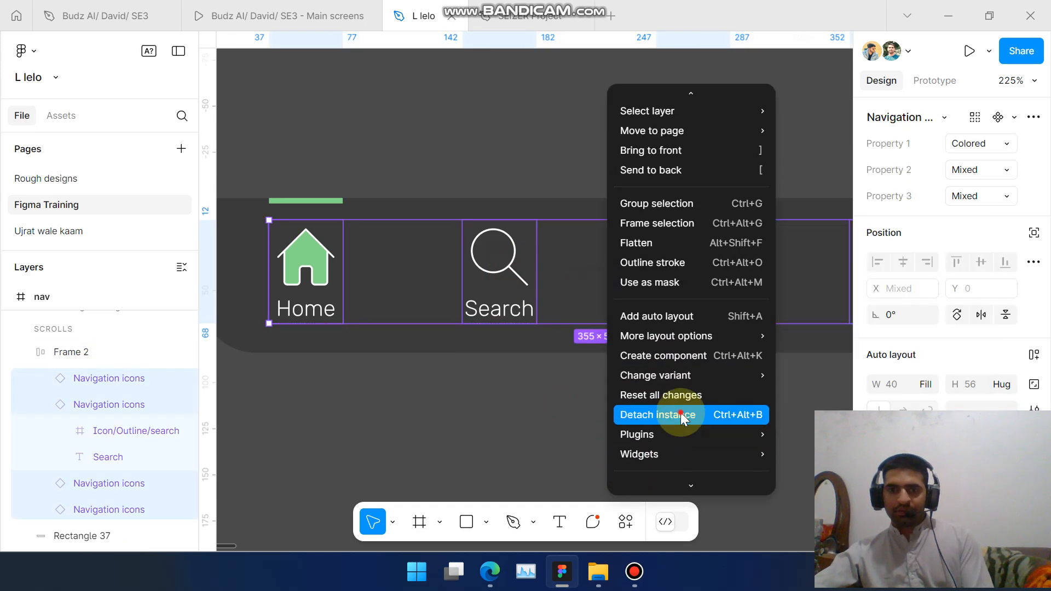
pyautogui.click(681, 414)
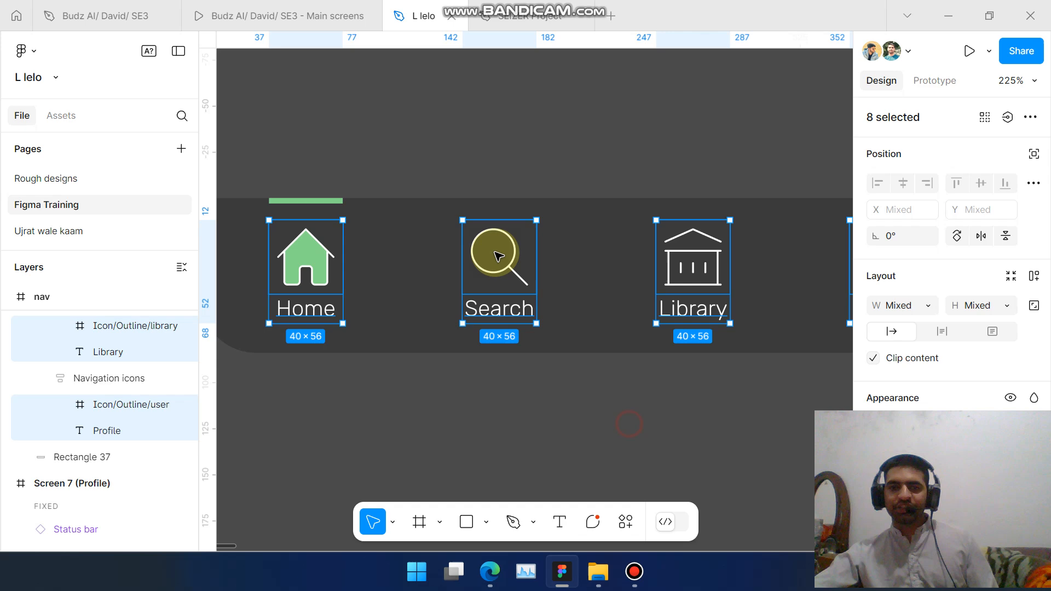
pyautogui.press('Escape')
pyautogui.click(500, 266)
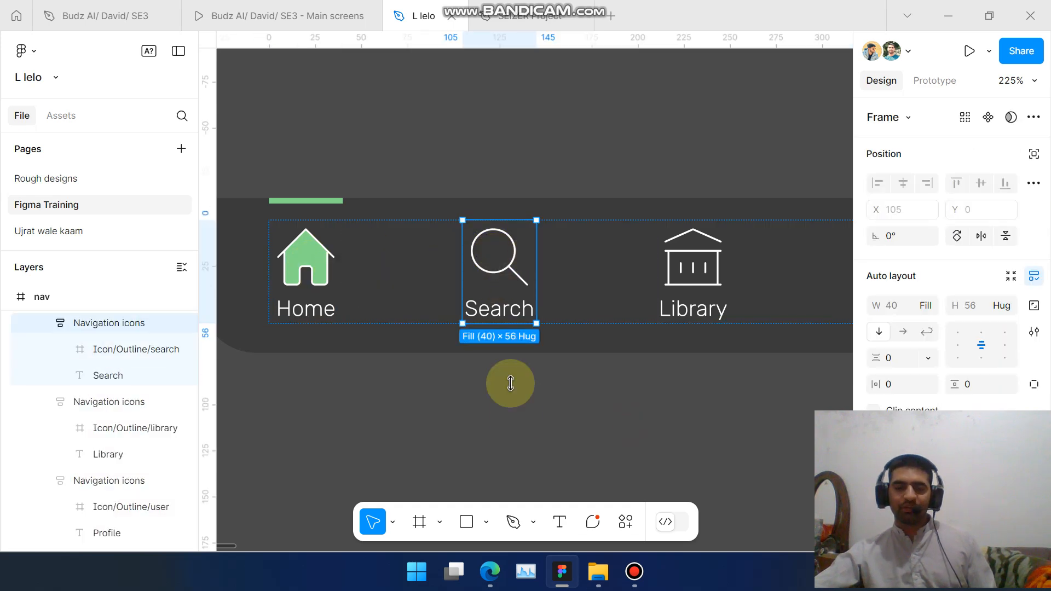
pyautogui.press('Escape')
# Duplicate the Screen 7 (Profile) frame and place the copy beside the original at X 84, Y 5855.
pyautogui.scroll(-3, 500, 314)
pyautogui.scroll(-5, 500, 317)
pyautogui.hscroll(5, 534, 313)
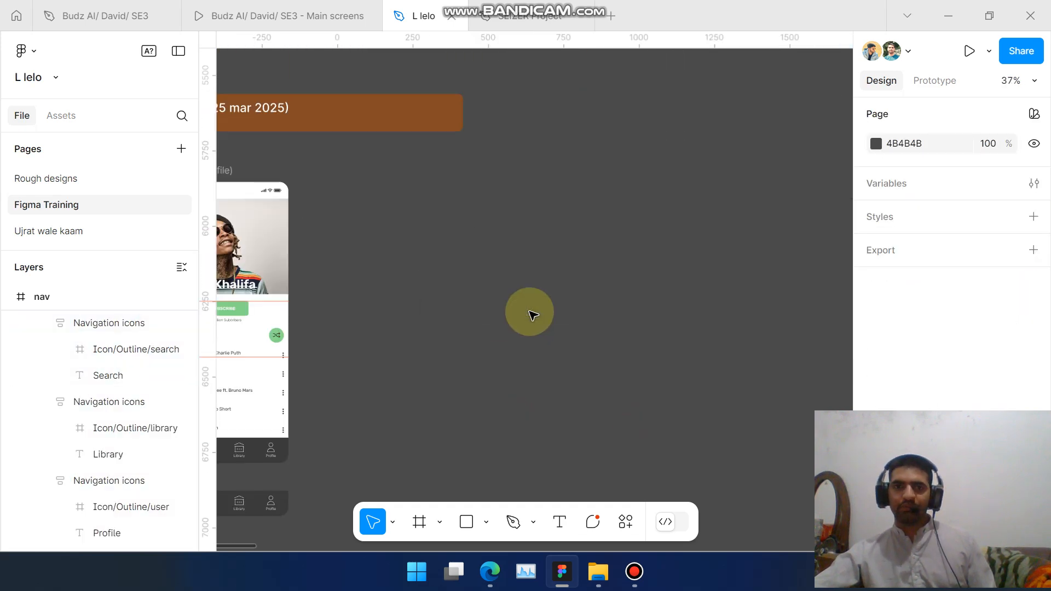
pyautogui.hscroll(-2, 330, 235)
pyautogui.moveTo(255, 170); pyautogui.dragTo(460, 207)
pyautogui.scroll(-2, 455, 378)
pyautogui.scroll(6, 458, 395)
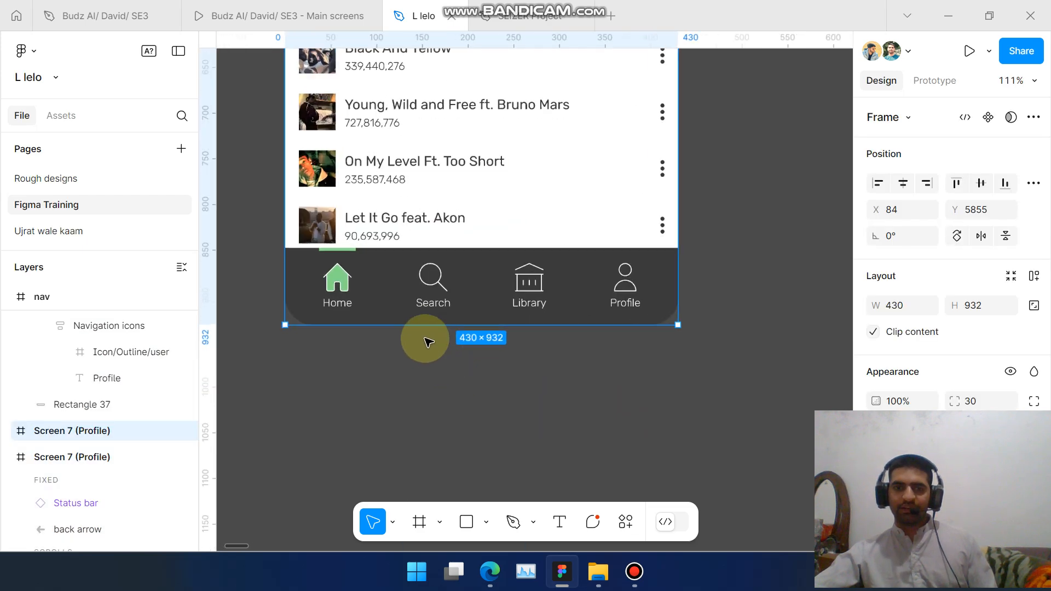
pyautogui.click(475, 432)
# Detach the four Navigation icons instances in the nav bar of the duplicated Screen 7 (Profile).
pyautogui.scroll(5, 418, 223)
pyautogui.scroll(-6, 455, 189)
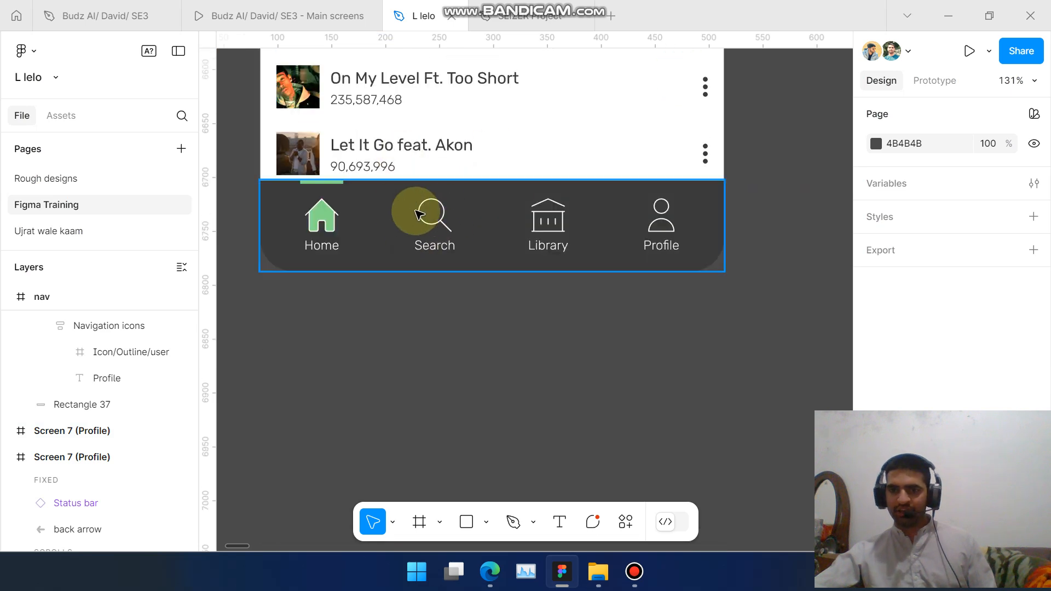
pyautogui.scroll(1, 316, 234)
pyautogui.scroll(3, 335, 227)
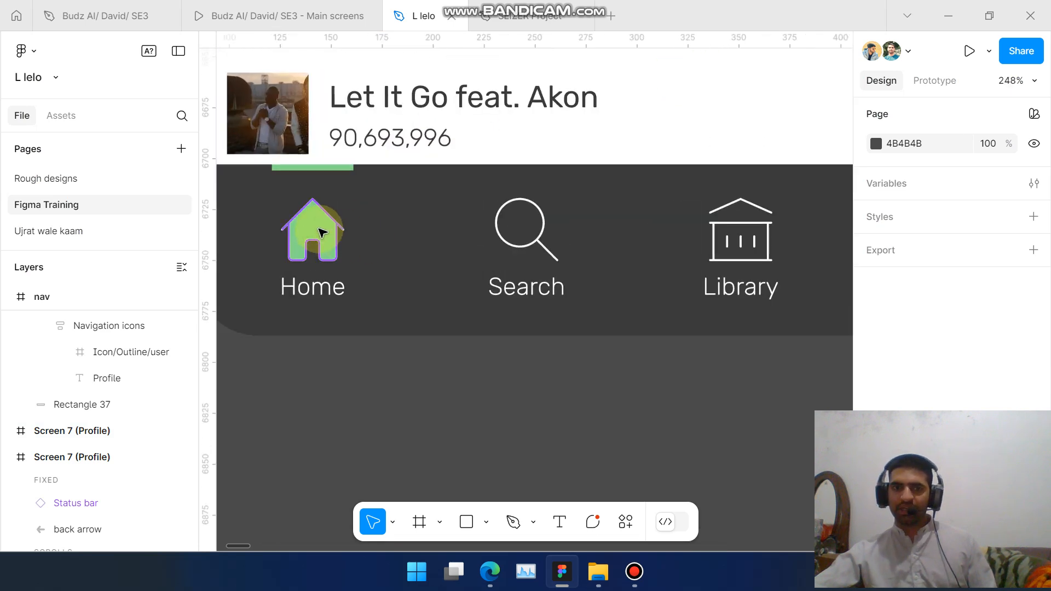
pyautogui.moveTo(1013, 426); pyautogui.dragTo(673, 397)
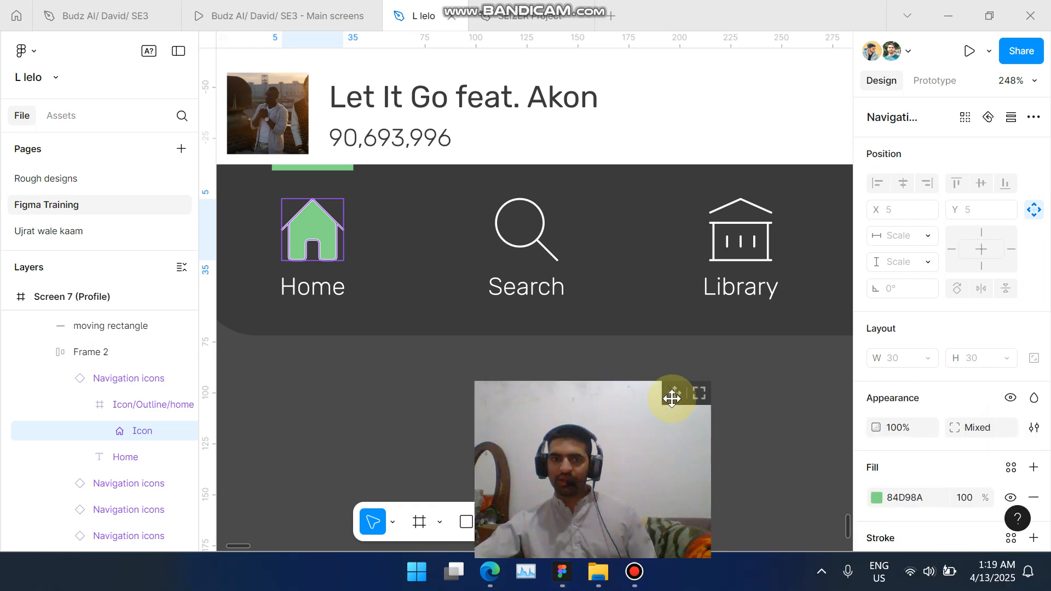
pyautogui.click(478, 260)
pyautogui.click(529, 254)
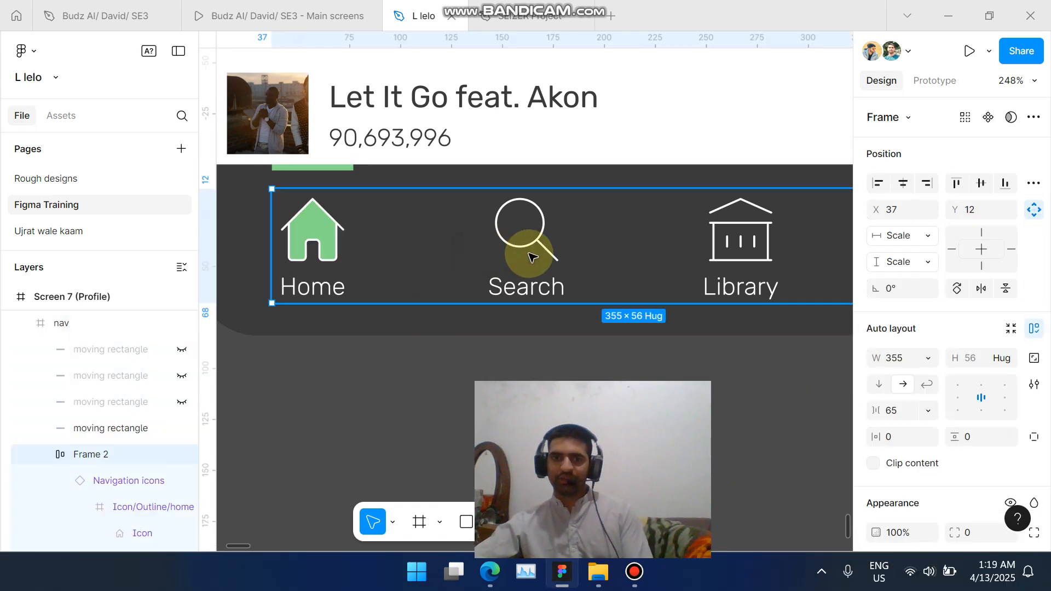
pyautogui.press('Return')
pyautogui.rightClick(546, 244)
pyautogui.moveTo(677, 396); pyautogui.dragTo(784, 425)
pyautogui.rightClick(525, 278)
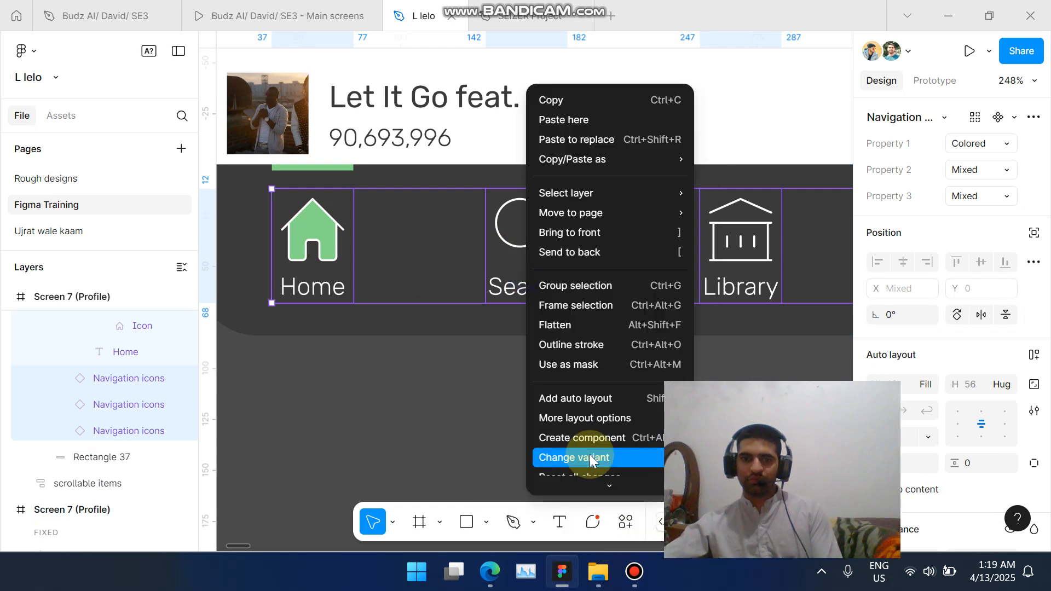
pyautogui.scroll(-3, 594, 399)
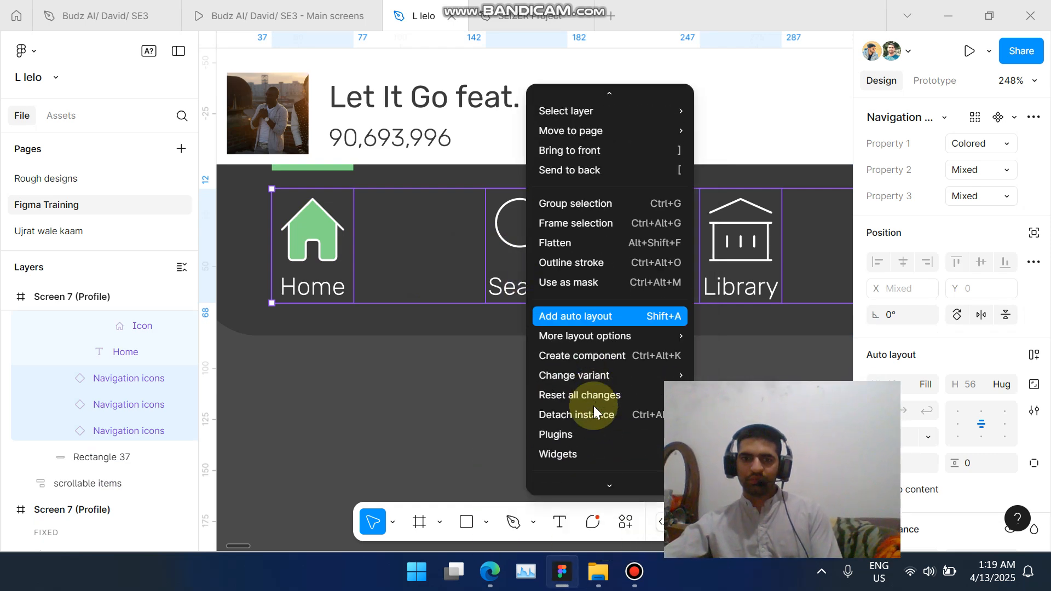
pyautogui.click(610, 414)
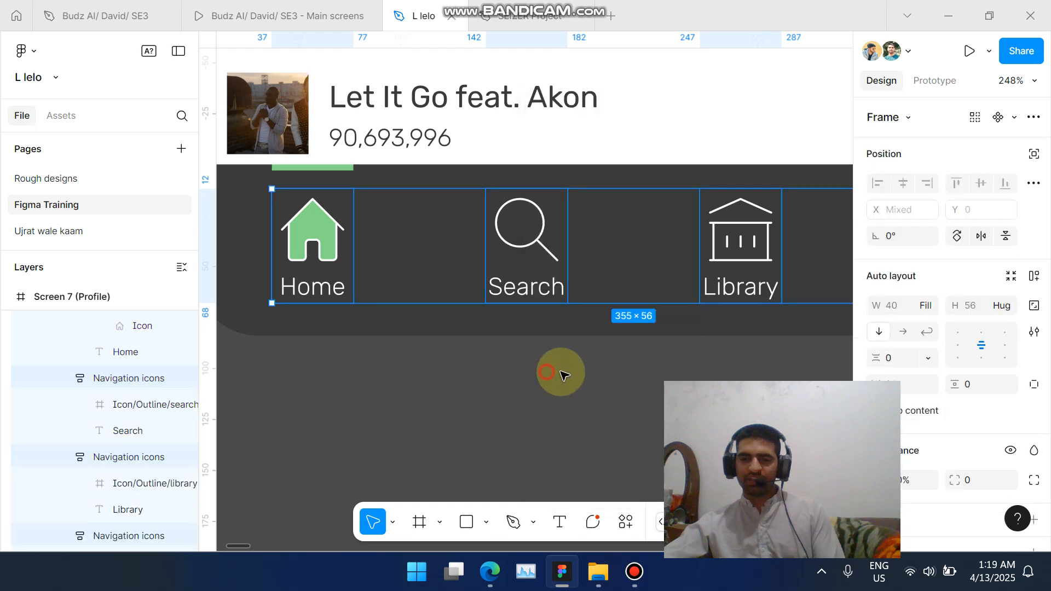
pyautogui.click(546, 371)
pyautogui.moveTo(861, 394); pyautogui.dragTo(874, 400)
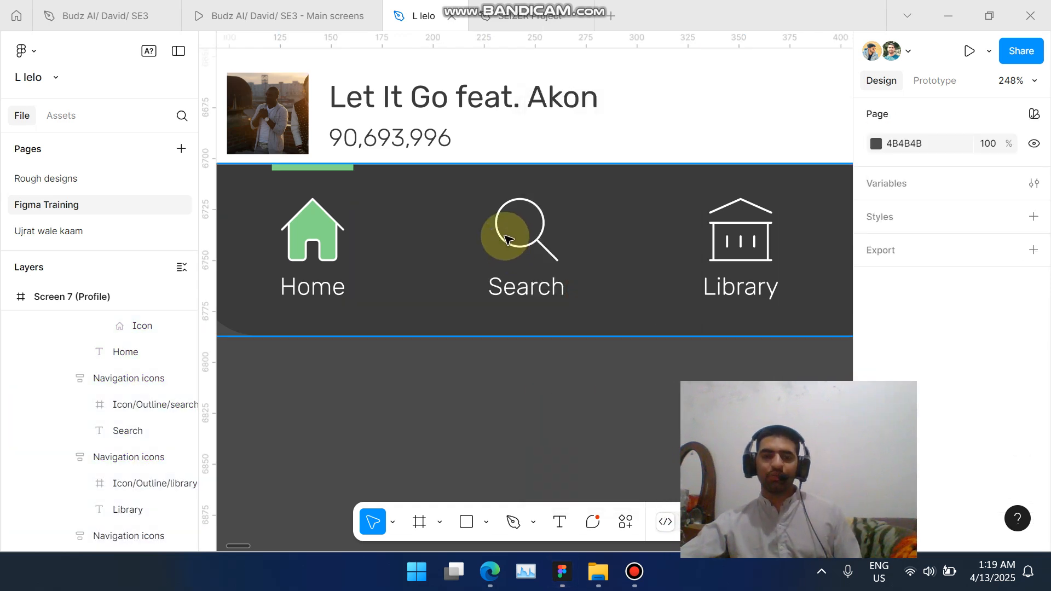
# Remove the green fill from the Home icon in the duplicated screen's nav bar, leaving only its white stroke.
pyautogui.scroll(-3, 510, 235)
pyautogui.doubleClick(520, 245)
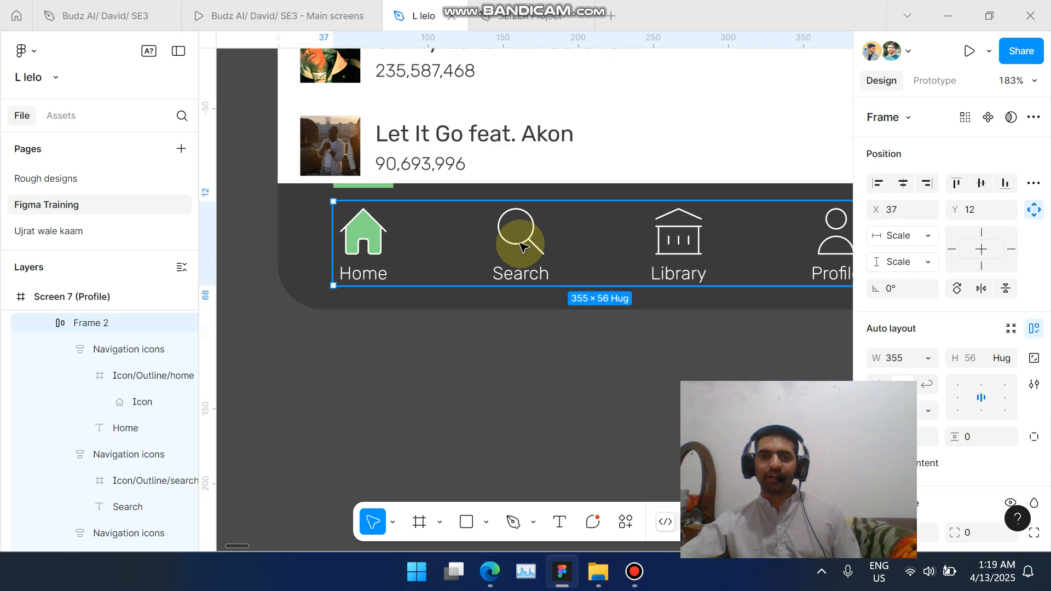
pyautogui.click(361, 239)
pyautogui.scroll(4, 362, 237)
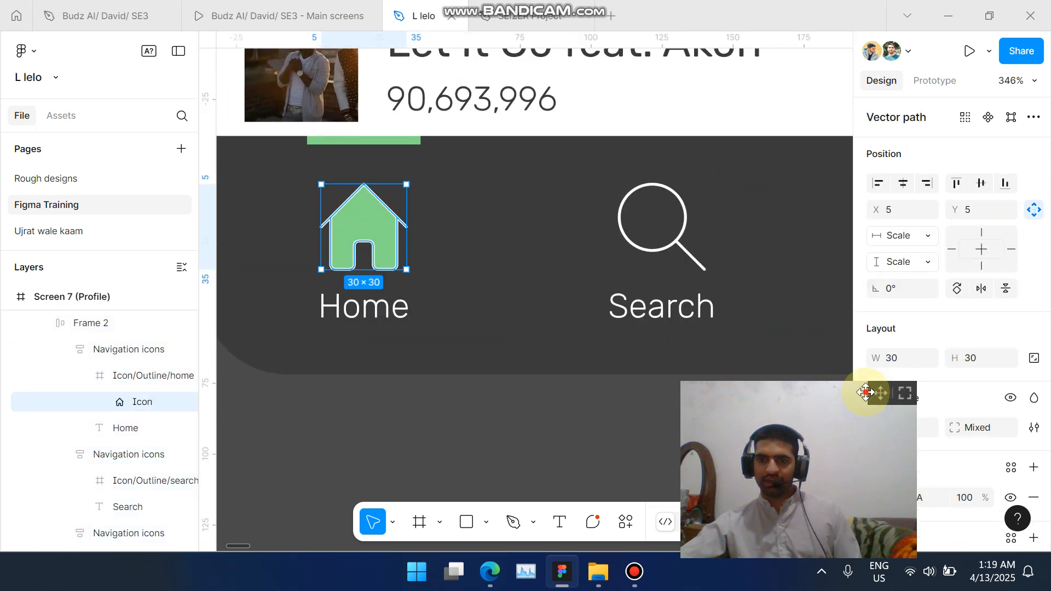
pyautogui.moveTo(878, 394); pyautogui.dragTo(767, 390)
pyautogui.scroll(-3, 1024, 422)
pyautogui.click(1032, 416)
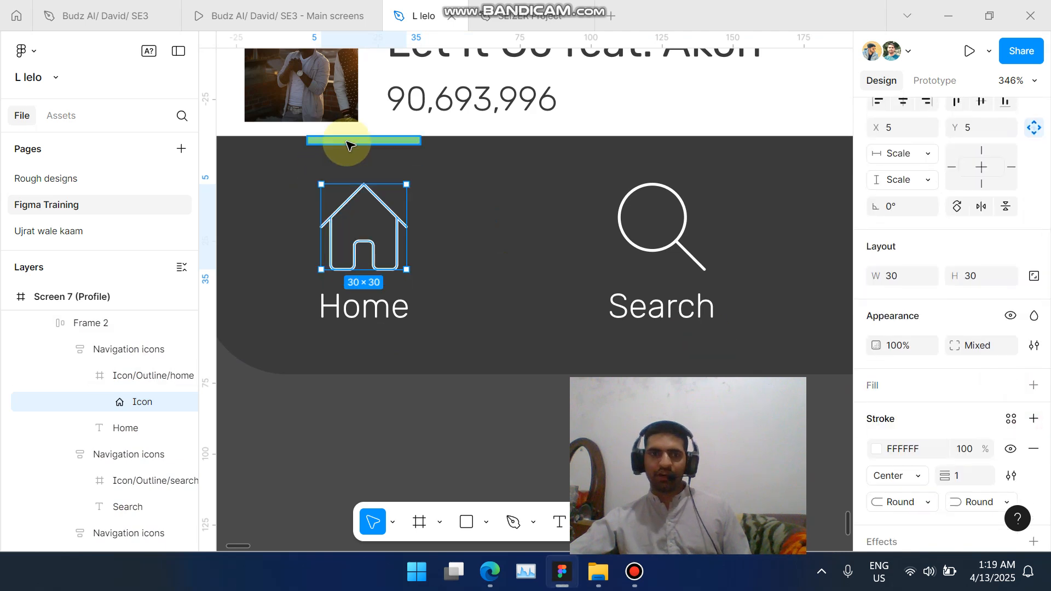
# Move the green indicator rectangle along the nav bar's upper edge to X 142, directly above the Search icon.
pyautogui.moveTo(366, 147); pyautogui.dragTo(630, 142)
pyautogui.scroll(-2, 688, 147)
pyautogui.moveTo(690, 148); pyautogui.dragTo(548, 143)
pyautogui.scroll(-2, 558, 211)
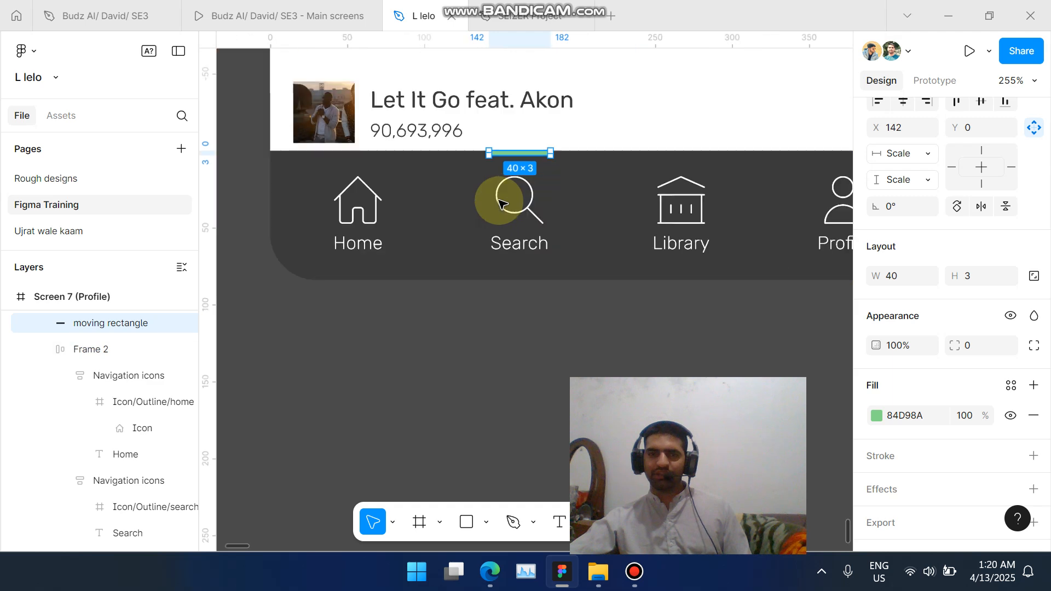
# Fill the Search icon with green 84D98A, sampling the color from the indicator rectangle above it.
pyautogui.scroll(4, 525, 224)
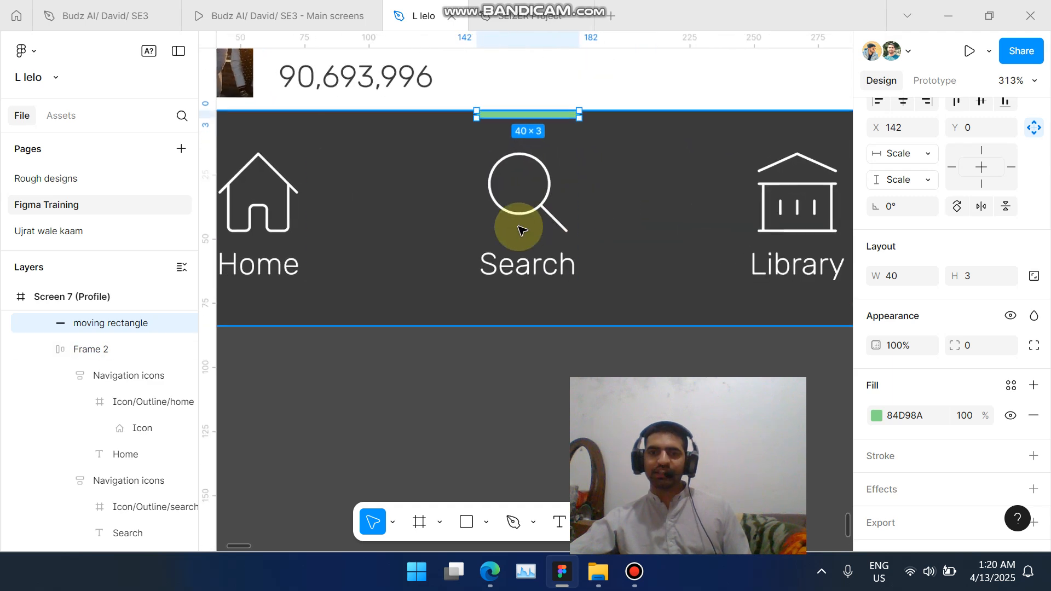
pyautogui.click(548, 217)
pyautogui.doubleClick(547, 217)
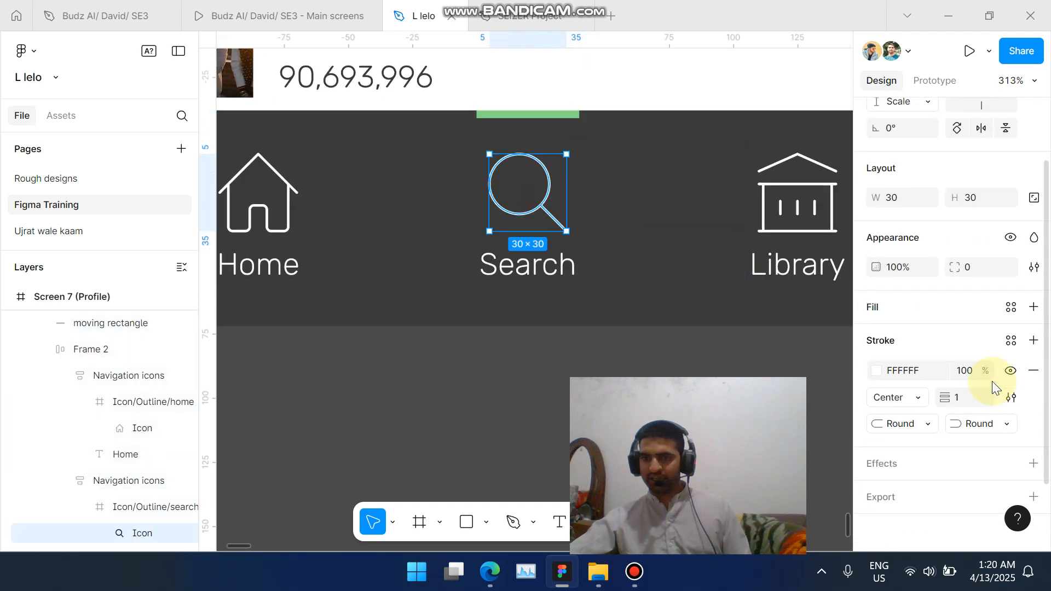
pyautogui.click(1032, 336)
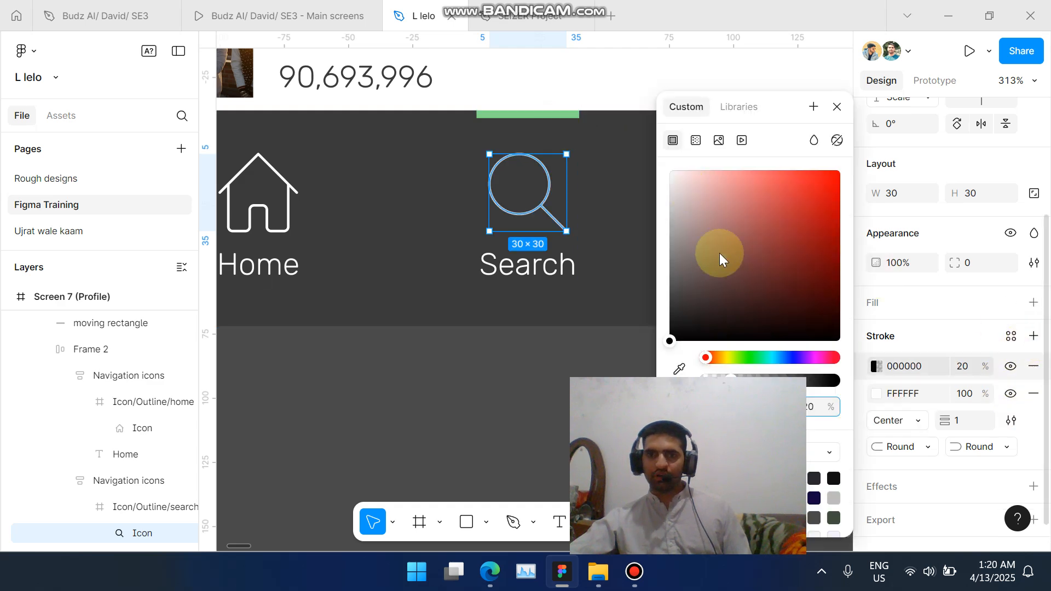
pyautogui.click(1034, 367)
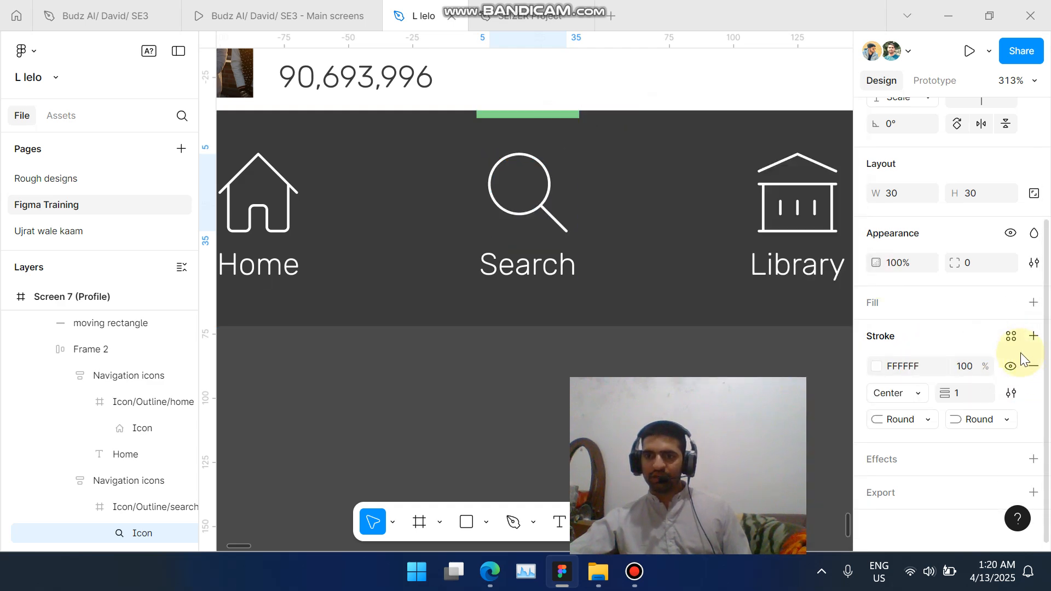
pyautogui.click(1032, 304)
pyautogui.click(871, 332)
pyautogui.click(872, 332)
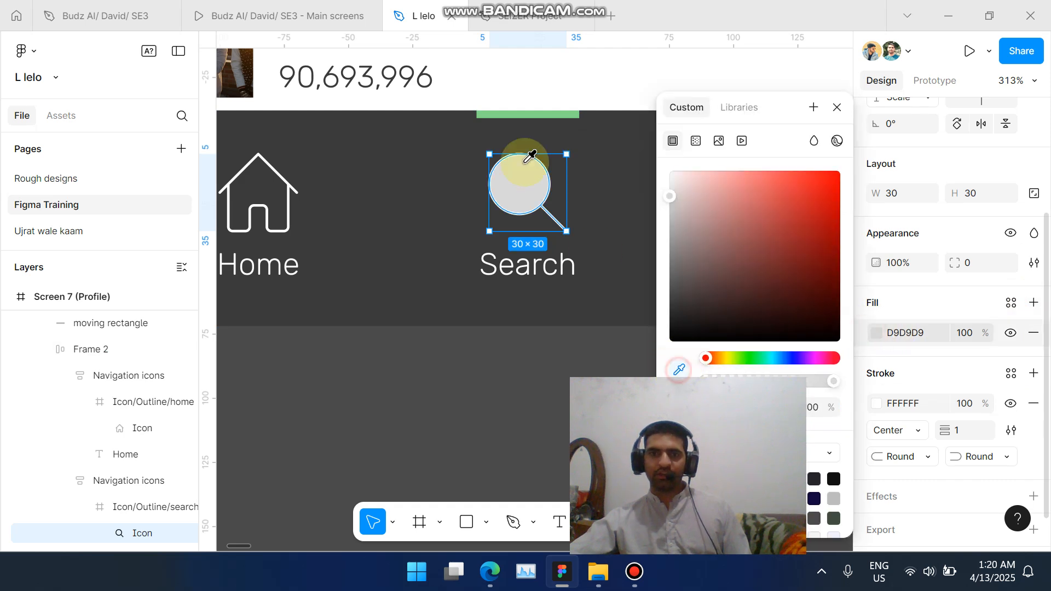
pyautogui.click(678, 369)
pyautogui.click(556, 107)
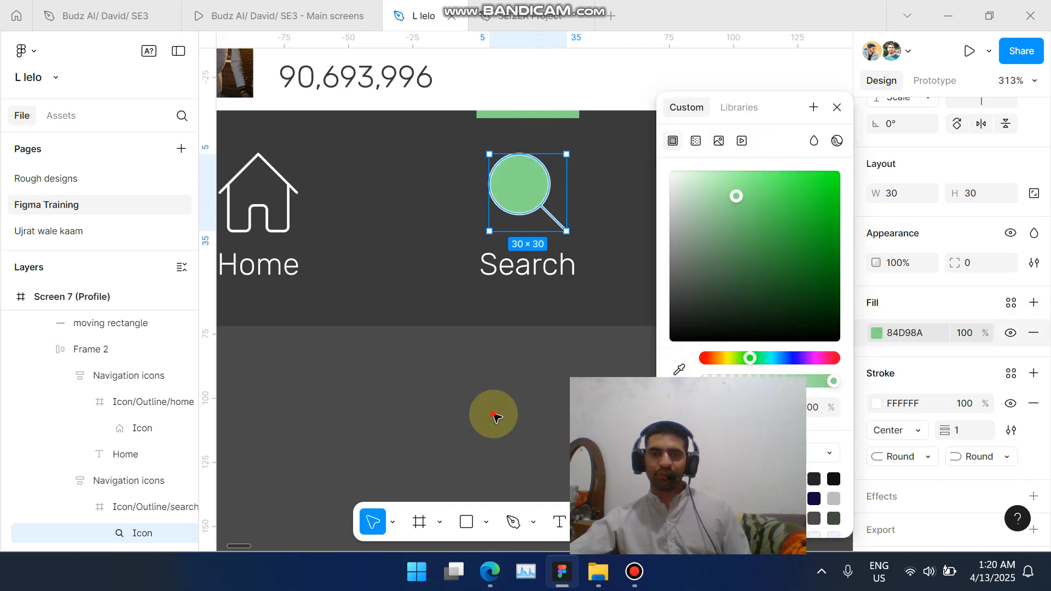
pyautogui.click(492, 415)
# Examine the duplicated Screen 7 (Profile) and its nav bar with Search as the active item.
pyautogui.scroll(-5, 504, 350)
pyautogui.scroll(2, 519, 304)
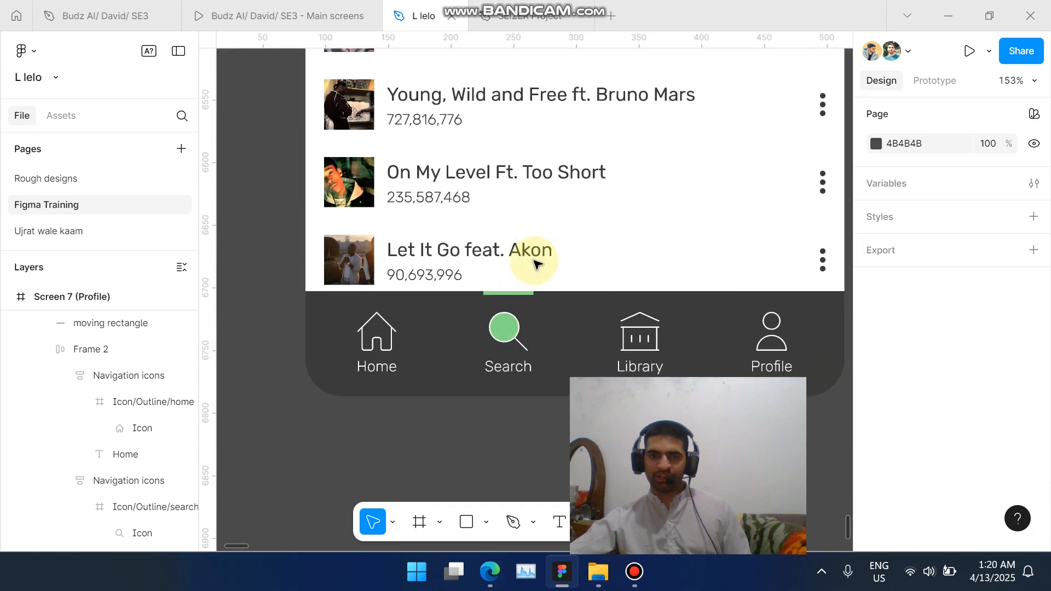
pyautogui.scroll(8, 533, 254)
pyautogui.scroll(-3, 514, 237)
pyautogui.scroll(-4, 510, 237)
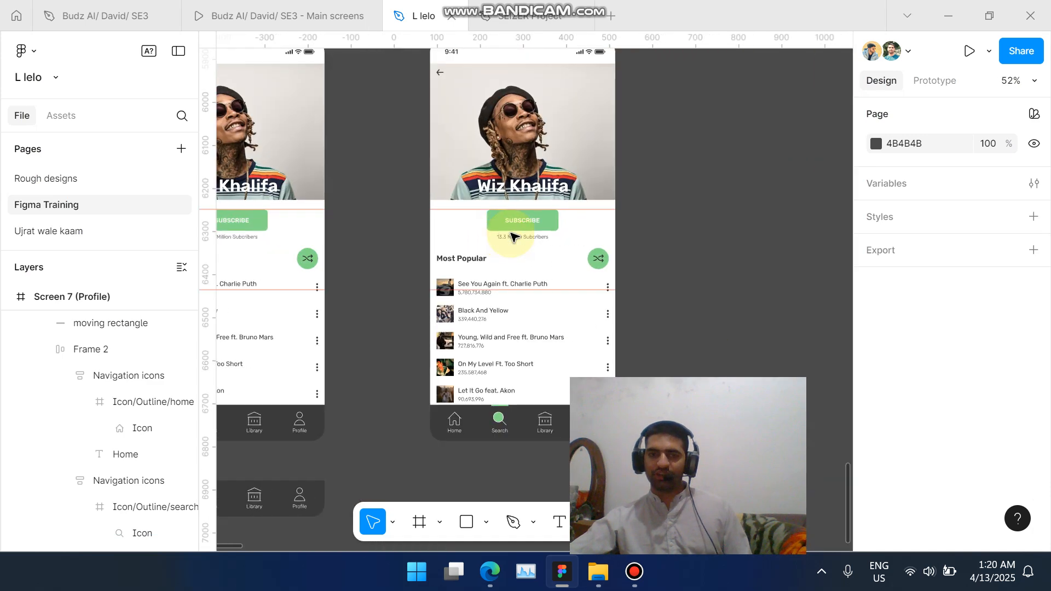
pyautogui.scroll(2, 469, 337)
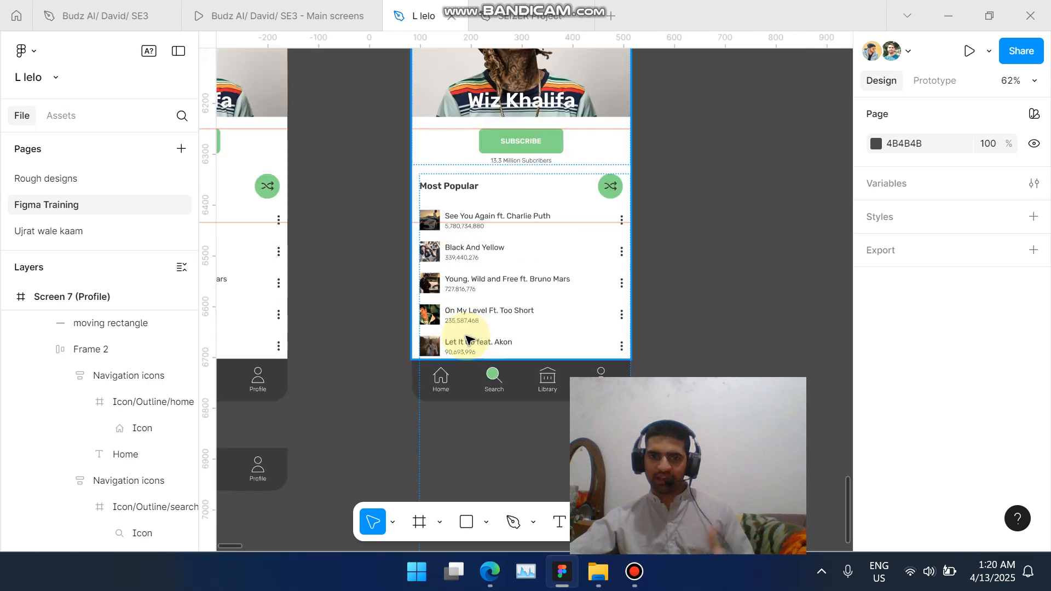
pyautogui.scroll(-1, 469, 350)
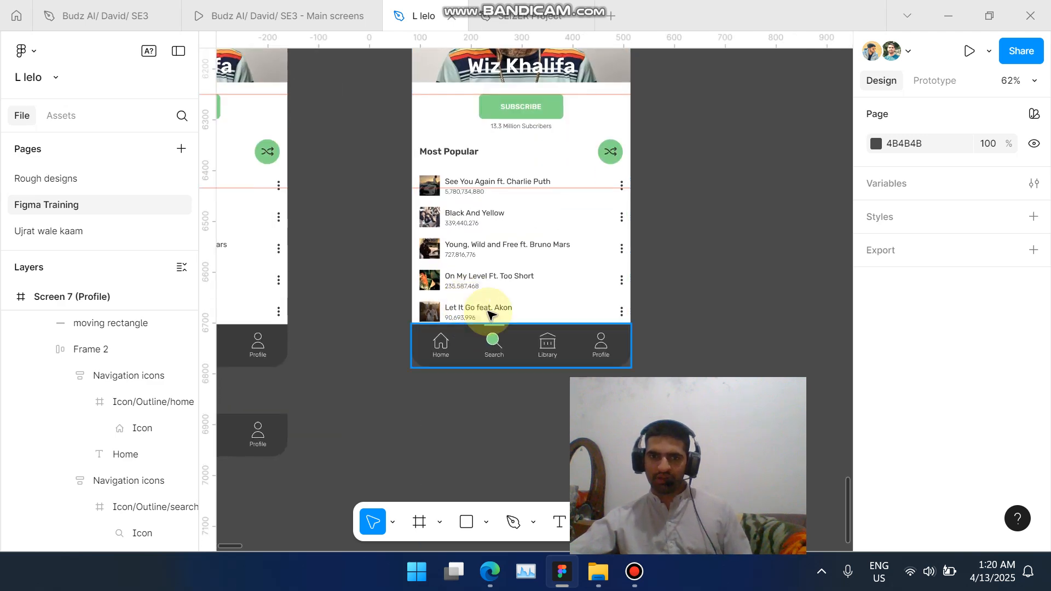
pyautogui.scroll(3, 498, 328)
pyautogui.scroll(-3, 501, 335)
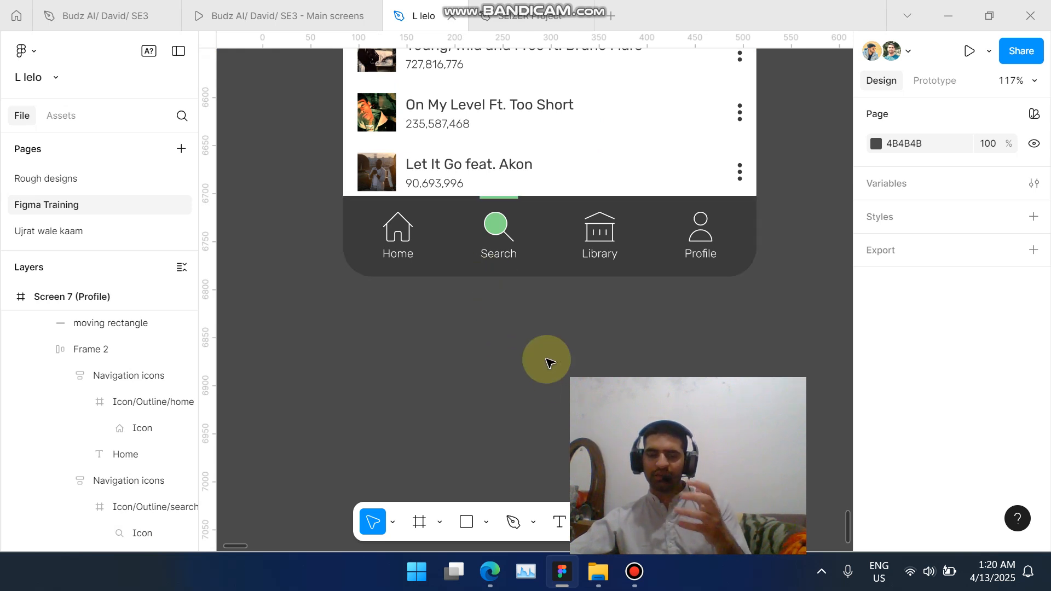
pyautogui.click(638, 563)
pyautogui.click(199, 341)
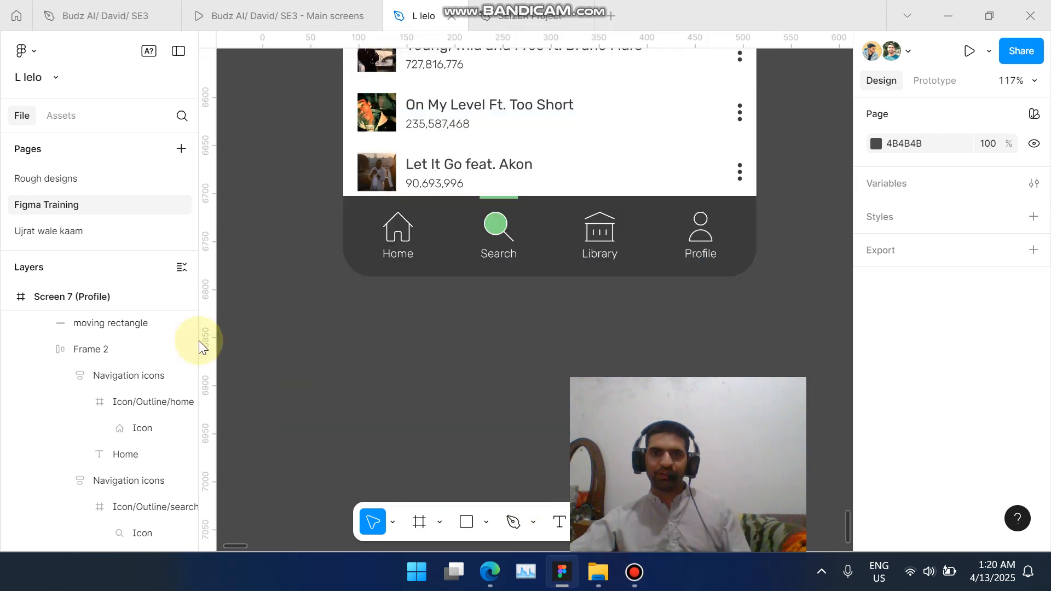
pyautogui.scroll(-5, 328, 346)
pyautogui.scroll(3, 497, 293)
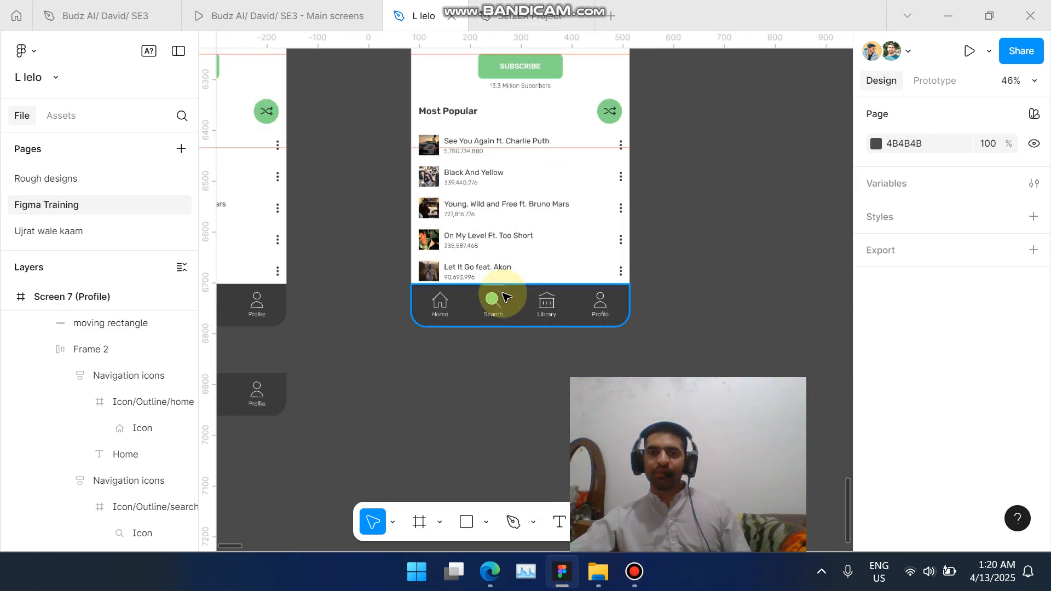
pyautogui.scroll(1, 504, 309)
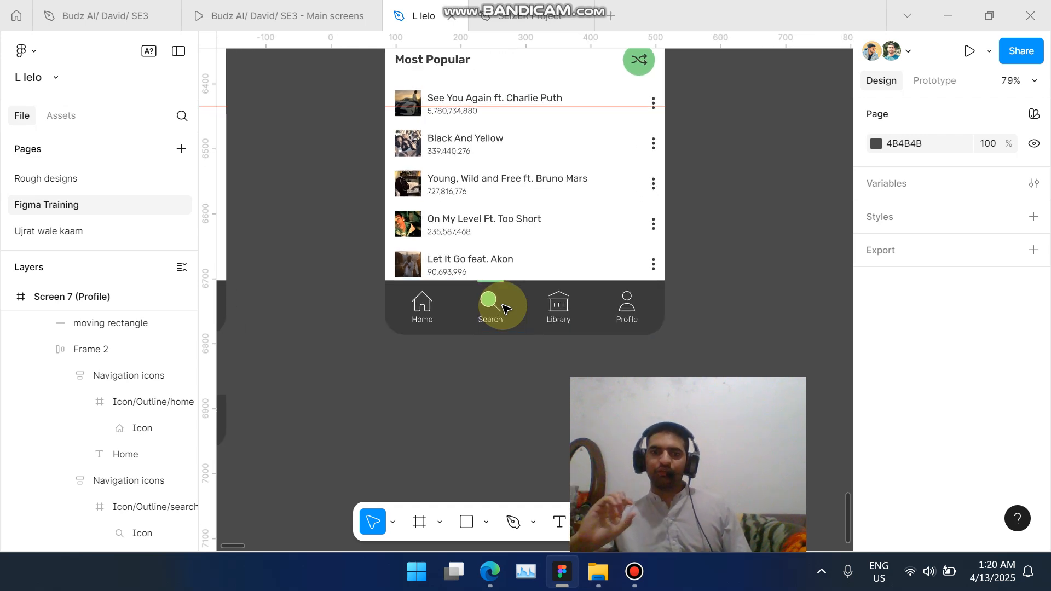
# Move the standalone nav bar with Home active down to Y 6971, below the original profile screen.
pyautogui.scroll(-3, 505, 310)
pyautogui.scroll(3, 507, 304)
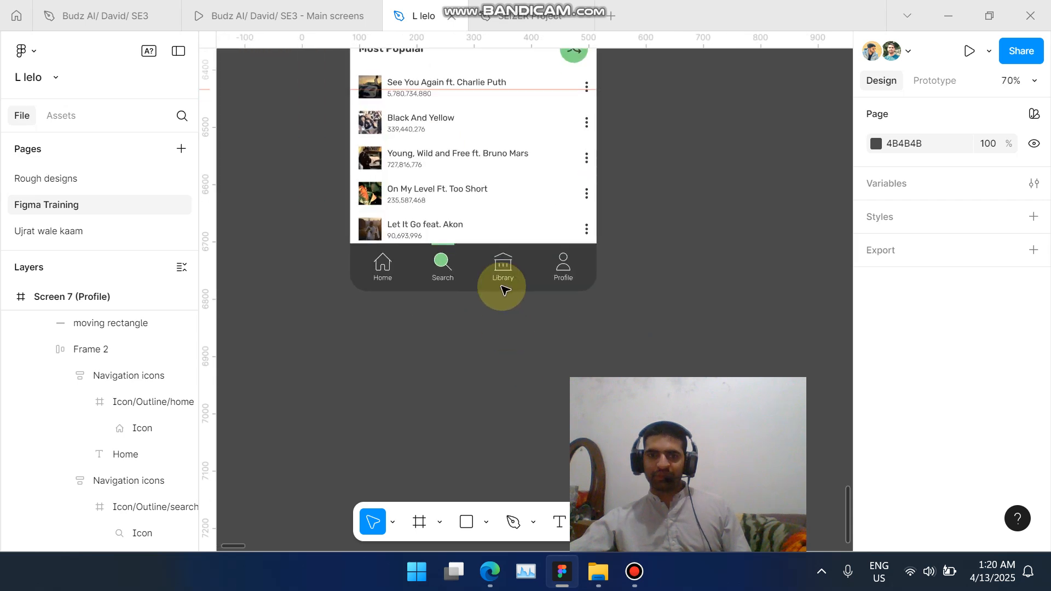
pyautogui.scroll(-3, 503, 295)
pyautogui.hscroll(-5, 481, 306)
pyautogui.scroll(-3, 460, 312)
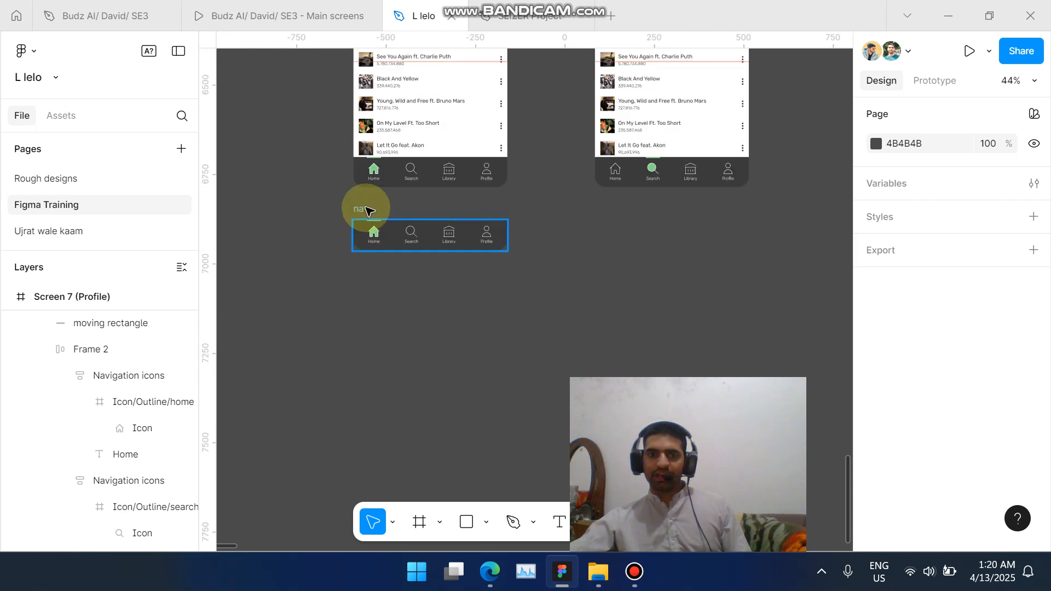
pyautogui.moveTo(364, 242); pyautogui.dragTo(363, 274)
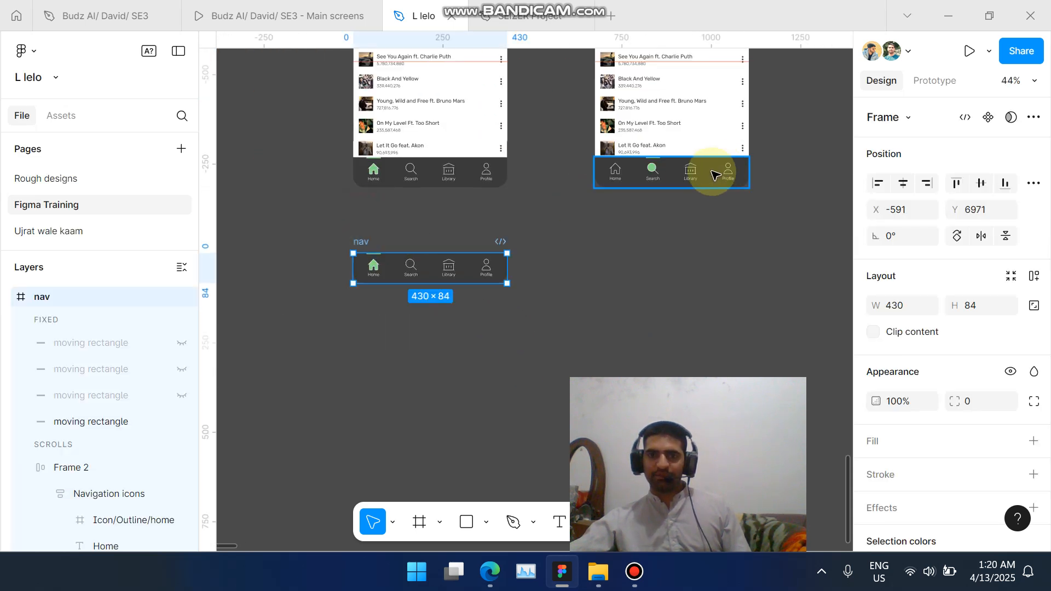
# Stack two copies of the Search-active nav bar below the Home one, the second at Y 7230, and select its Library item.
pyautogui.moveTo(713, 175); pyautogui.dragTo(474, 322)
pyautogui.scroll(3, 474, 325)
pyautogui.moveTo(446, 286); pyautogui.dragTo(460, 366)
pyautogui.scroll(-2, 457, 355)
pyautogui.scroll(3, 453, 314)
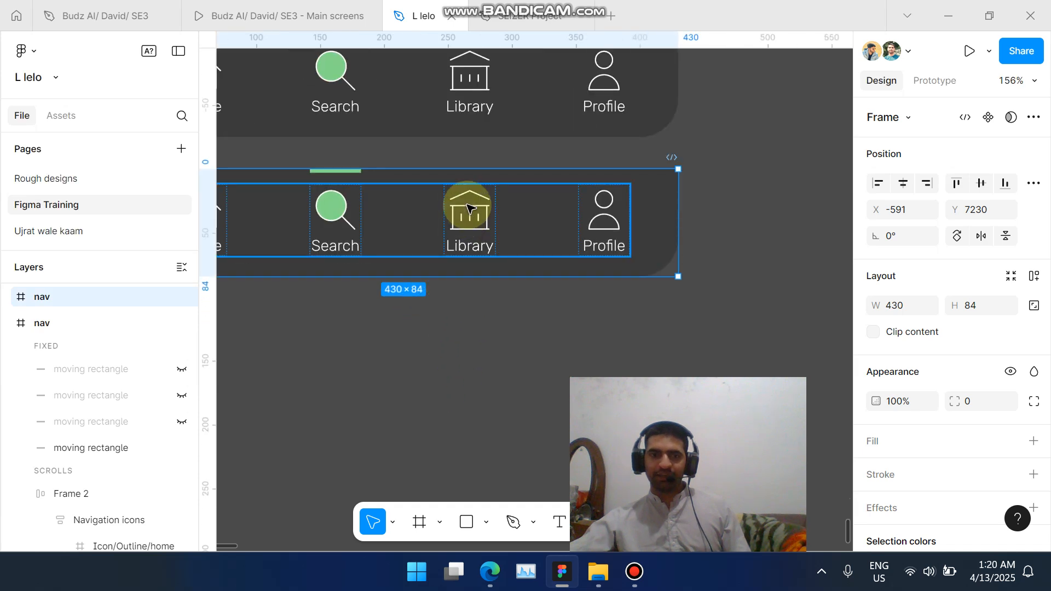
pyautogui.doubleClick(469, 210)
pyautogui.doubleClick(469, 210)
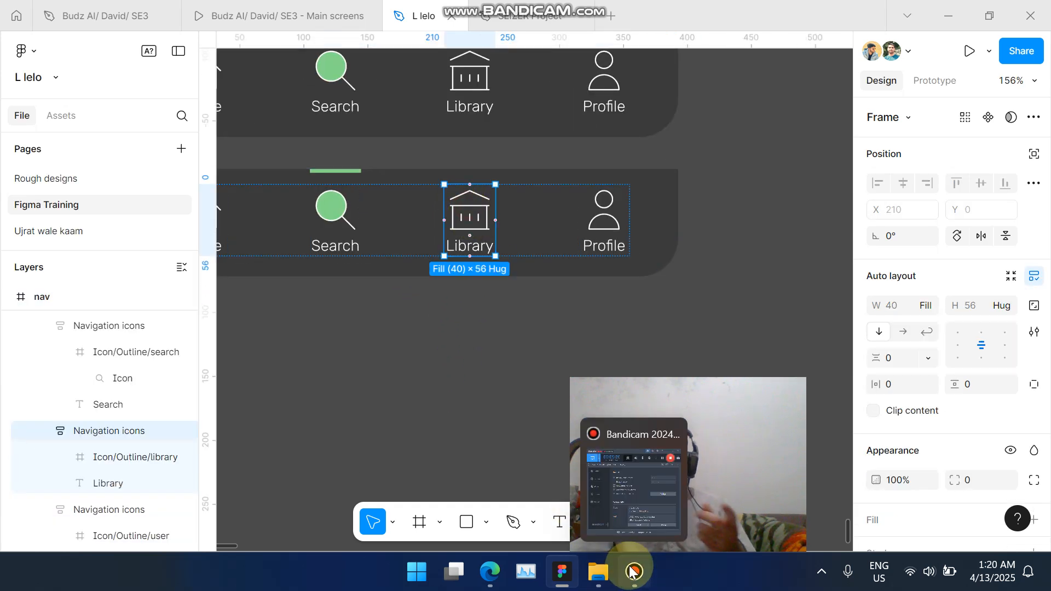
pyautogui.click(634, 571)
pyautogui.click(714, 74)
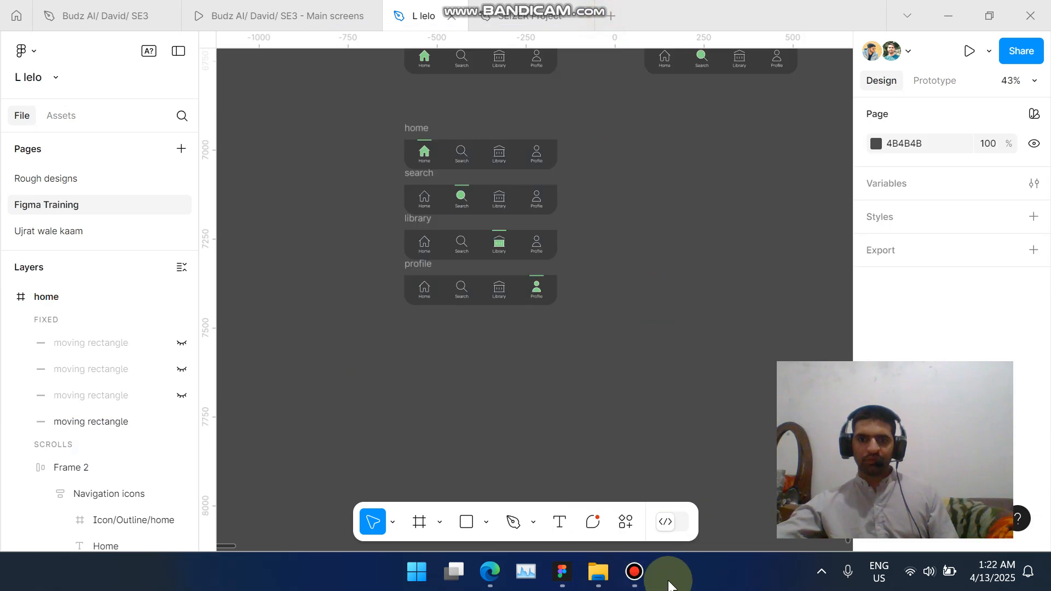
pyautogui.click(647, 585)
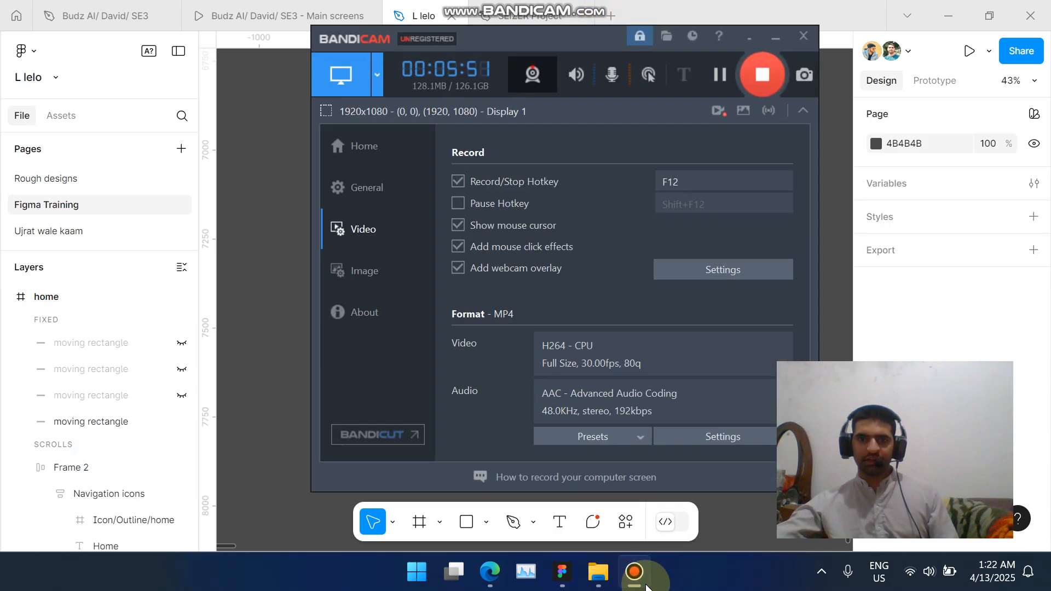
pyautogui.click(284, 262)
# Examine the four stacked nav bars named home, search, library and profile, comparing the active item in each.
pyautogui.scroll(3, 354, 279)
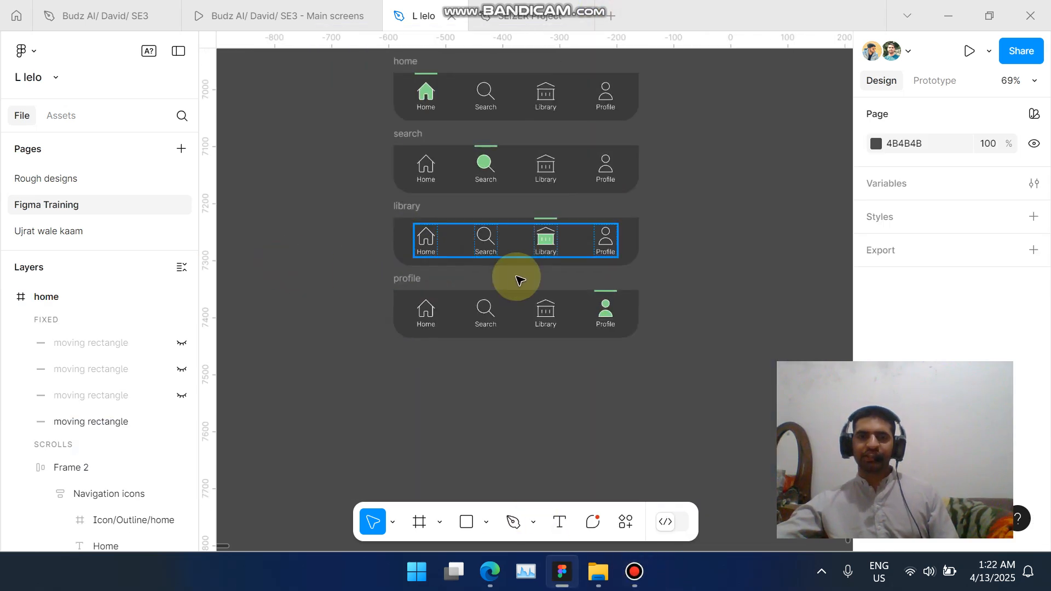
pyautogui.hscroll(2, 496, 274)
pyautogui.scroll(1, 504, 279)
pyautogui.hscroll(-1, 495, 274)
pyautogui.scroll(2, 492, 273)
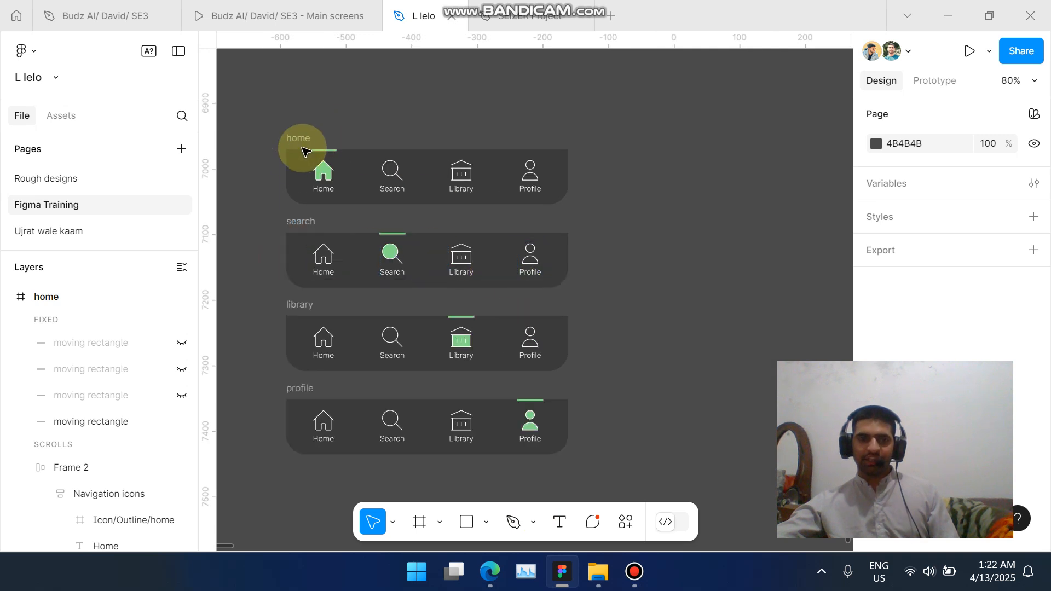
pyautogui.hscroll(-1, 375, 136)
pyautogui.scroll(1, 362, 110)
pyautogui.scroll(-2, 368, 134)
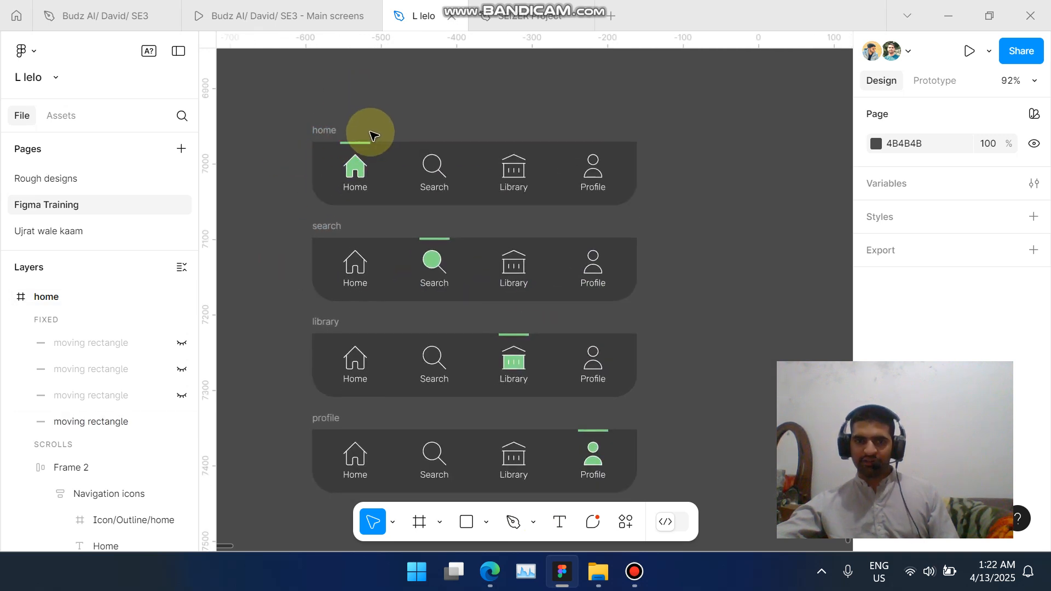
pyautogui.click(316, 108)
pyautogui.scroll(-1, 454, 169)
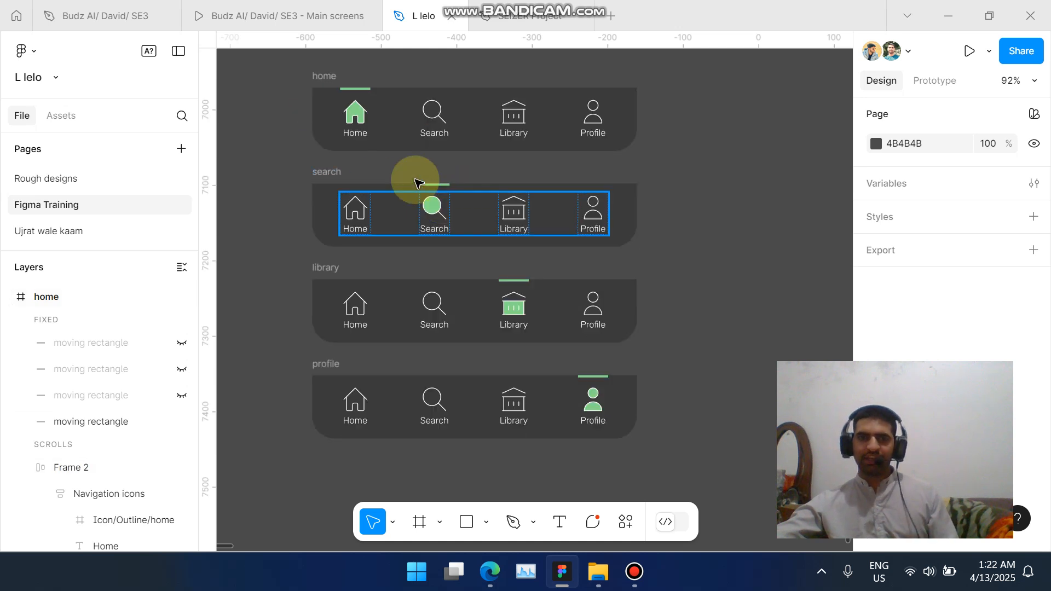
pyautogui.hscroll(-1, 334, 185)
pyautogui.scroll(1, 375, 44)
pyautogui.scroll(-1, 322, 120)
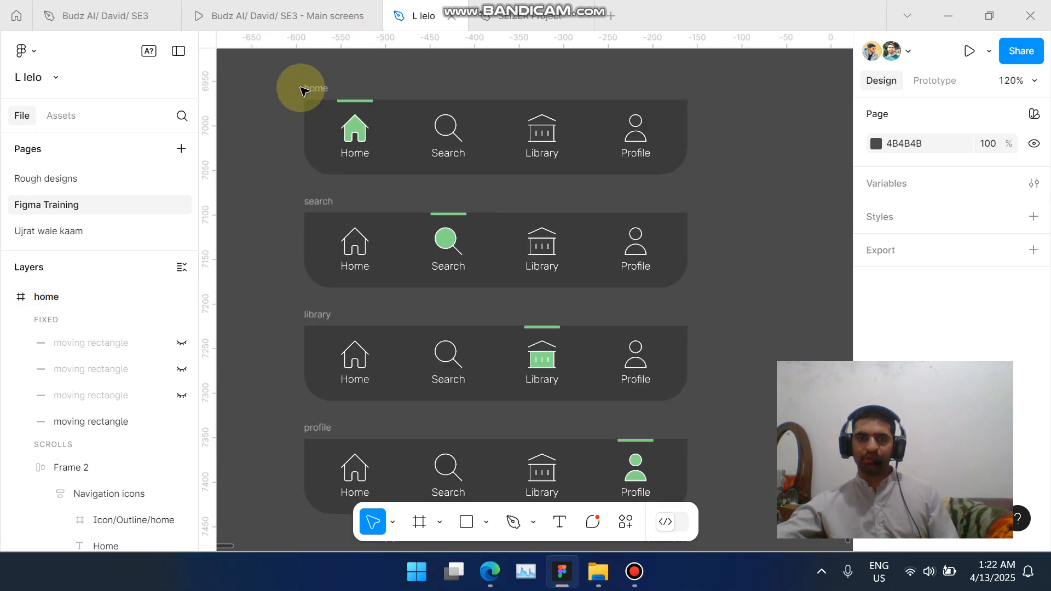
pyautogui.scroll(-1, 462, 208)
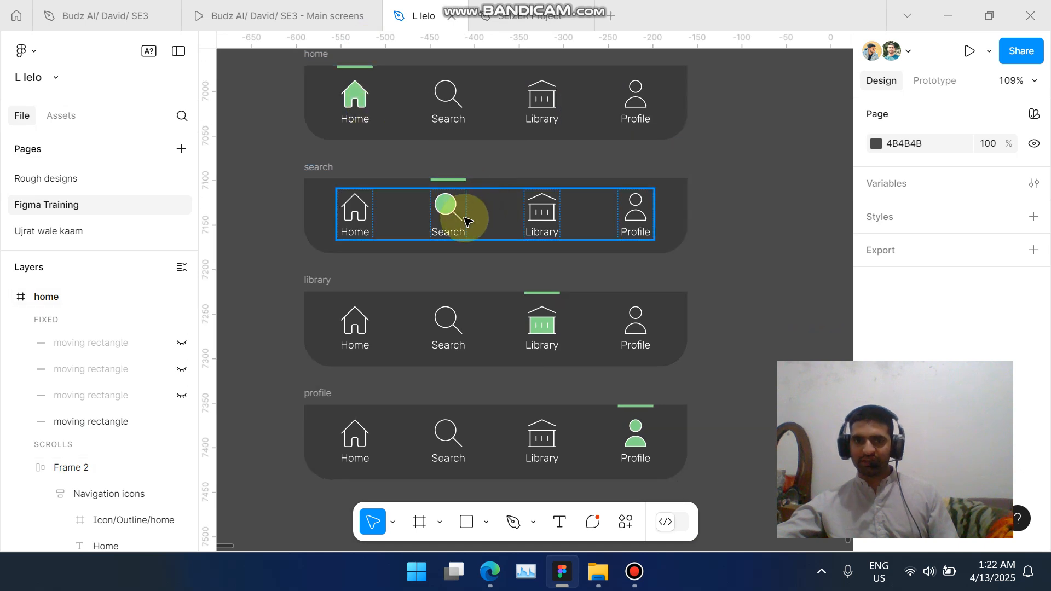
pyautogui.scroll(-3, 493, 257)
pyautogui.scroll(-1, 602, 262)
pyautogui.scroll(-2, 673, 312)
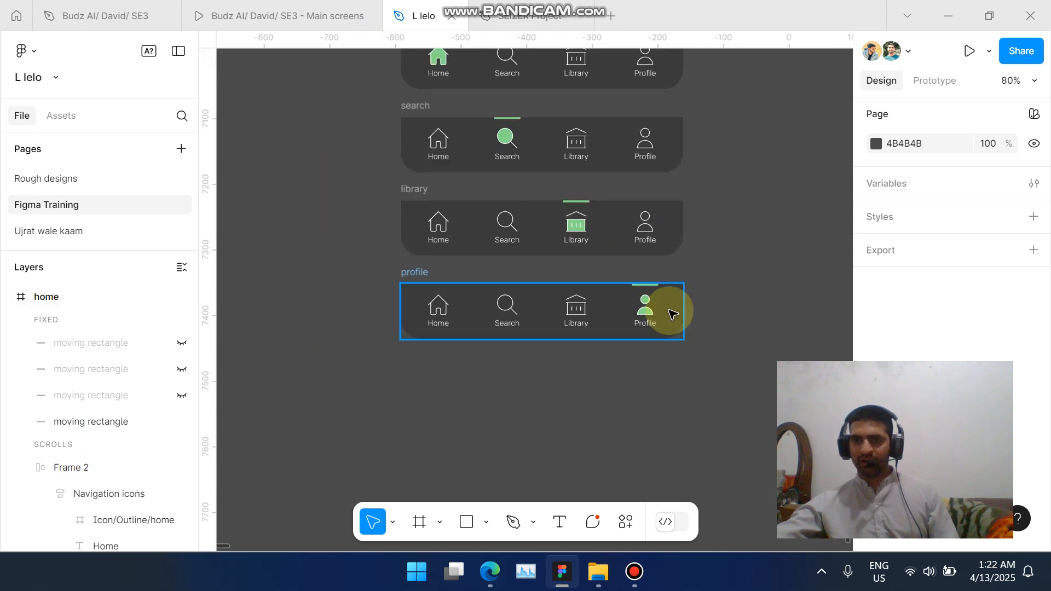
pyautogui.hscroll(3, 646, 312)
pyautogui.scroll(1, 537, 258)
pyautogui.hscroll(-2, 537, 257)
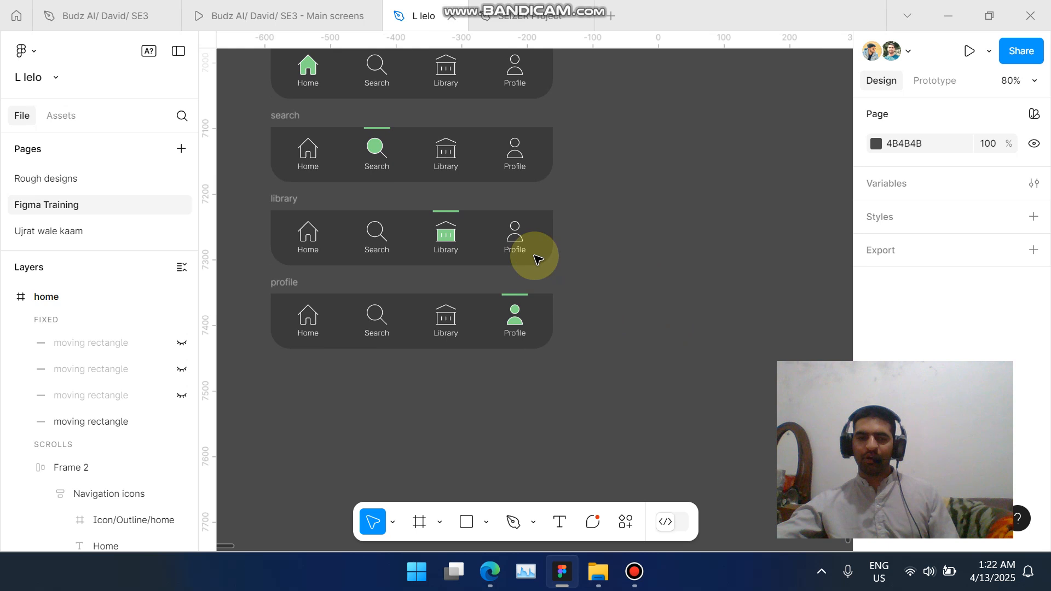
pyautogui.scroll(-3, 537, 258)
pyautogui.click(498, 244)
pyautogui.scroll(2, 502, 252)
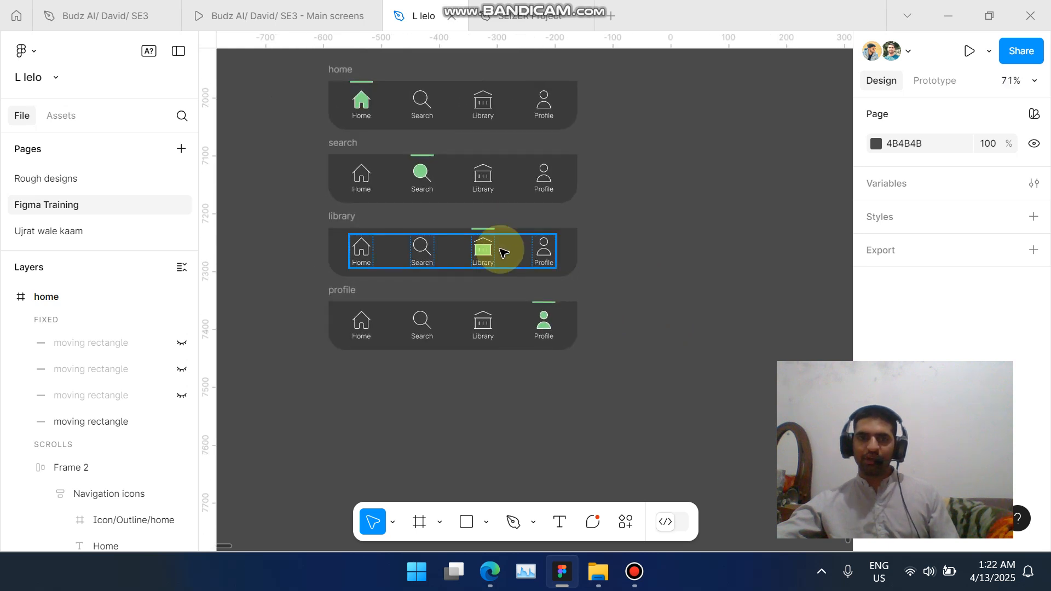
# Convert the home nav bar frame into a component.
pyautogui.click(338, 70)
pyautogui.scroll(1, 334, 76)
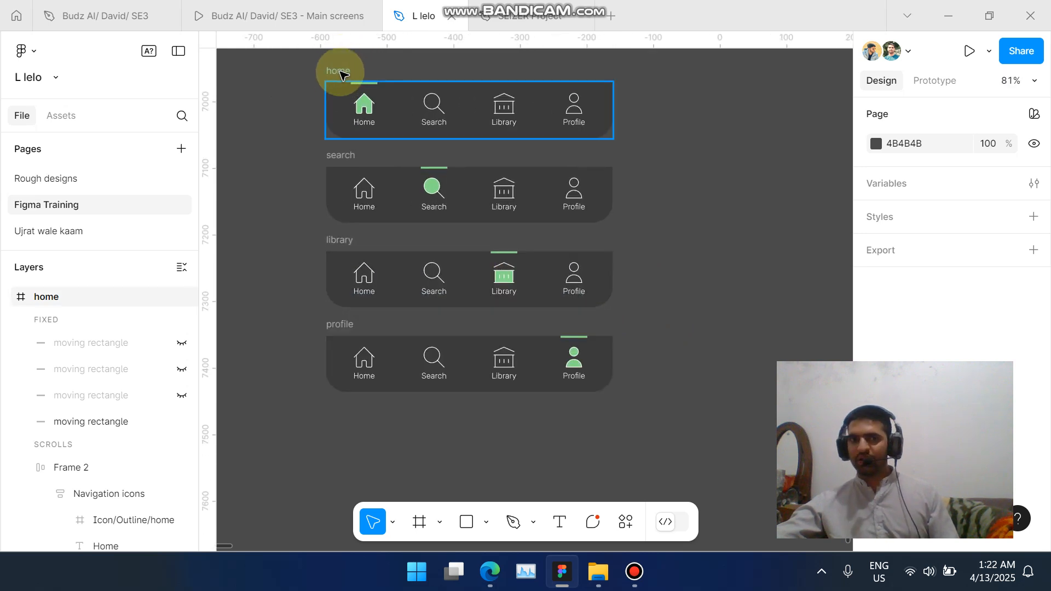
pyautogui.click(340, 72)
pyautogui.click(260, 93)
pyautogui.click(342, 75)
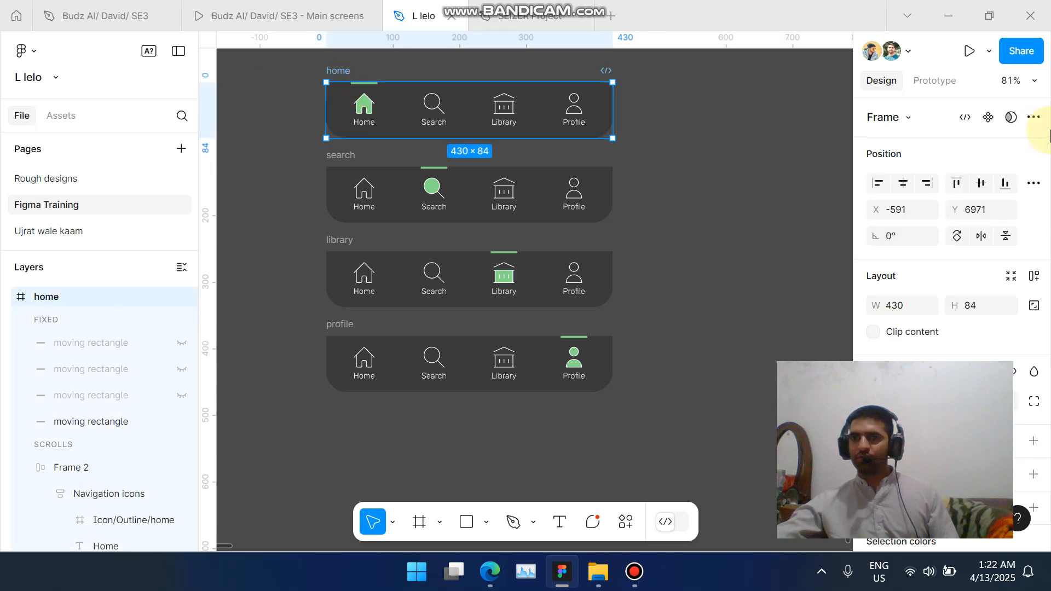
pyautogui.click(988, 118)
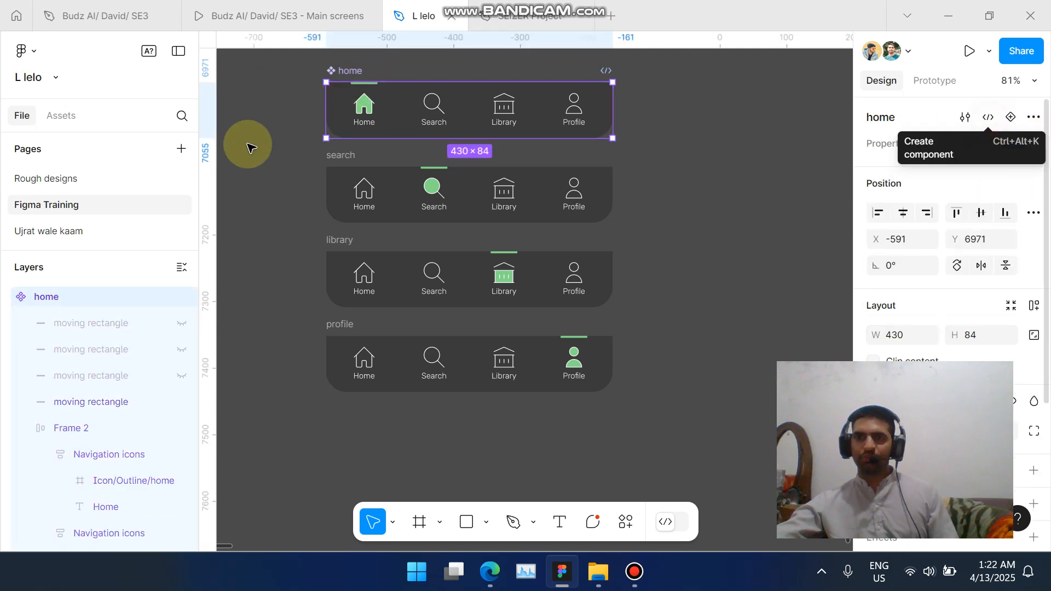
# Convert the search, library and profile nav bar frames each into a separate component.
pyautogui.click(285, 144)
pyautogui.click(340, 155)
pyautogui.click(988, 117)
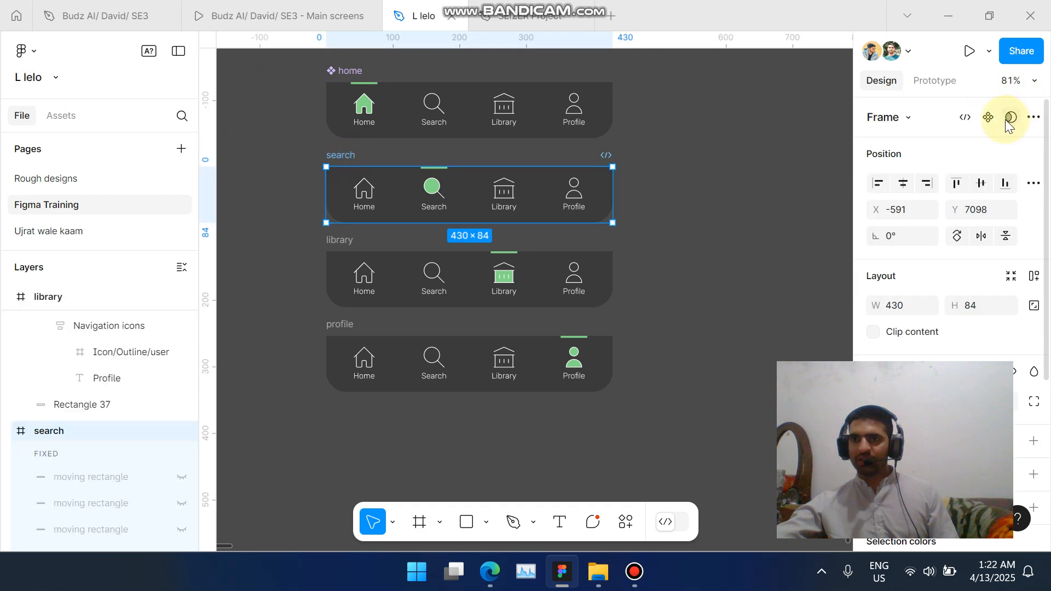
pyautogui.click(335, 240)
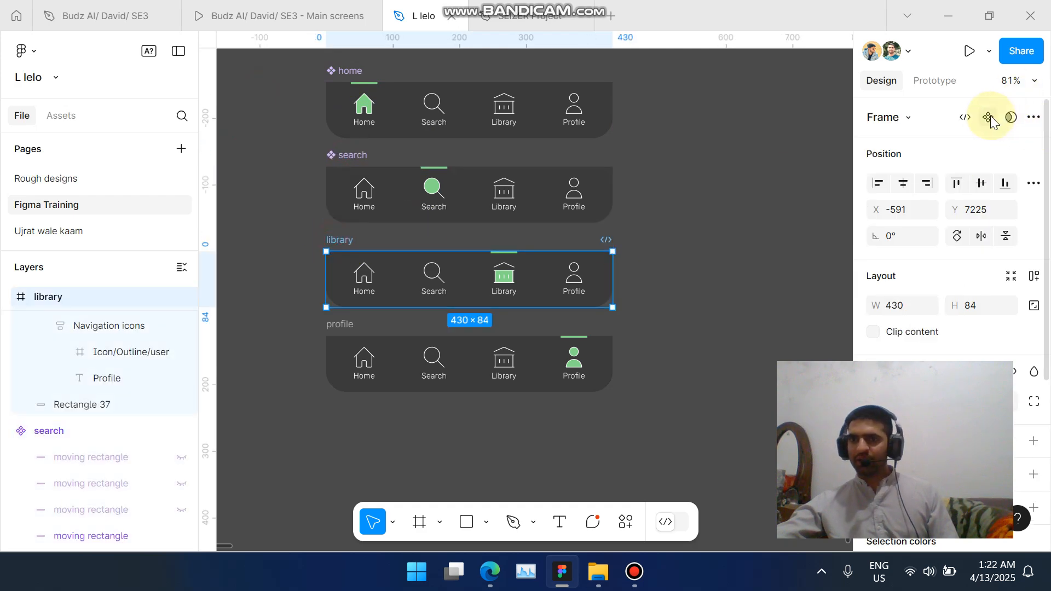
pyautogui.hotkey('ctrl', 'alt', 'k')
pyautogui.click(339, 325)
pyautogui.click(987, 117)
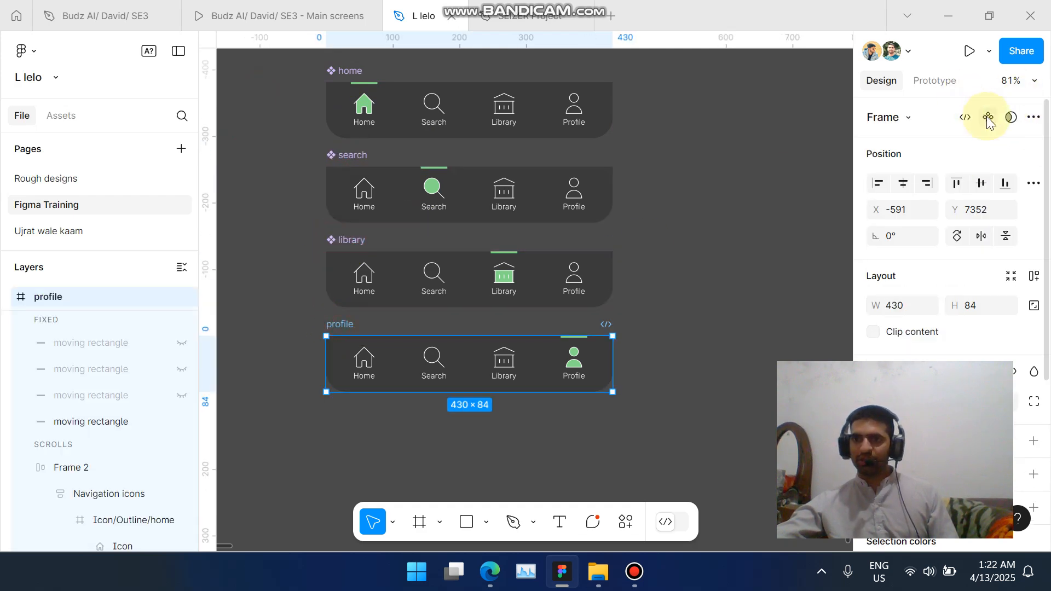
pyautogui.click(752, 192)
# Select the home, search, library and profile components together and combine them as variants.
pyautogui.scroll(-3, 752, 191)
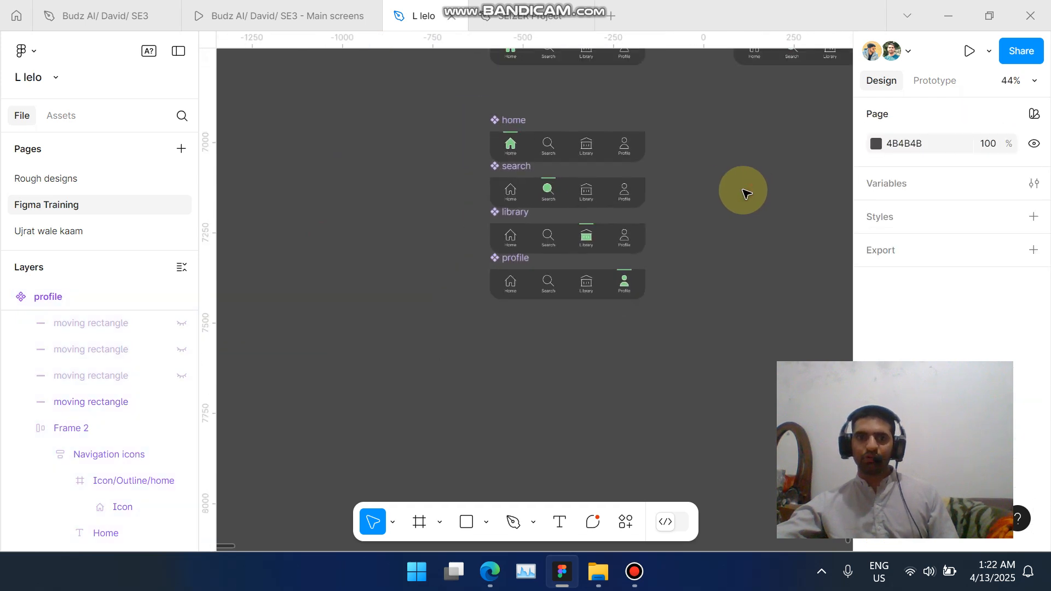
pyautogui.hscroll(1, 601, 164)
pyautogui.moveTo(404, 98); pyautogui.dragTo(682, 354)
pyautogui.scroll(2, 553, 212)
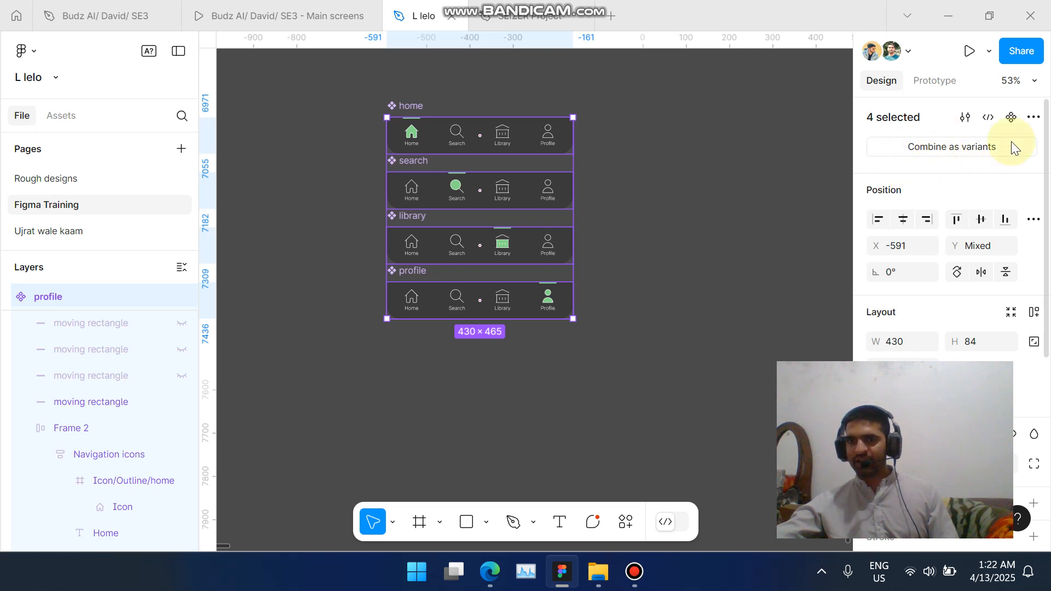
pyautogui.click(988, 152)
pyautogui.scroll(2, 488, 142)
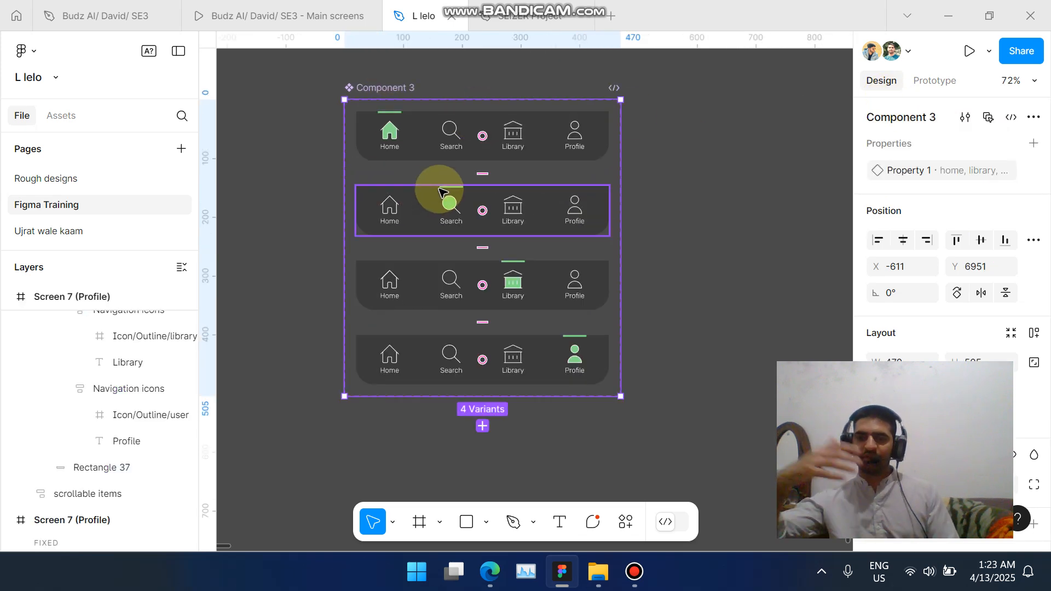
# Delete the manually edited Search-active nav bar from the duplicated profile screen.
pyautogui.scroll(-5, 467, 167)
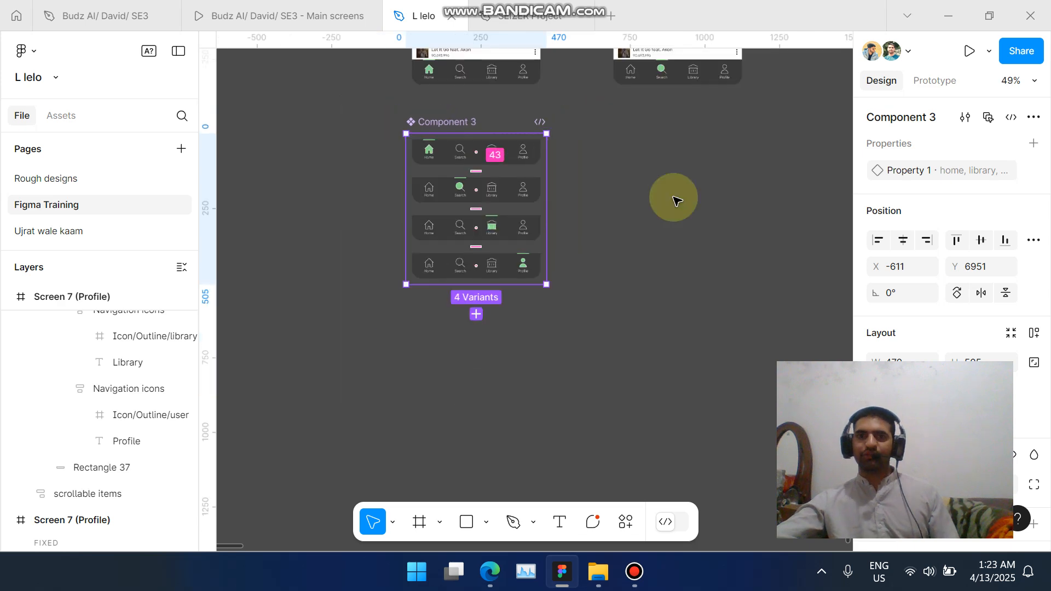
pyautogui.click(715, 198)
pyautogui.scroll(3, 712, 200)
pyautogui.hscroll(4, 676, 210)
pyautogui.scroll(4, 394, 316)
pyautogui.hscroll(-5, 394, 316)
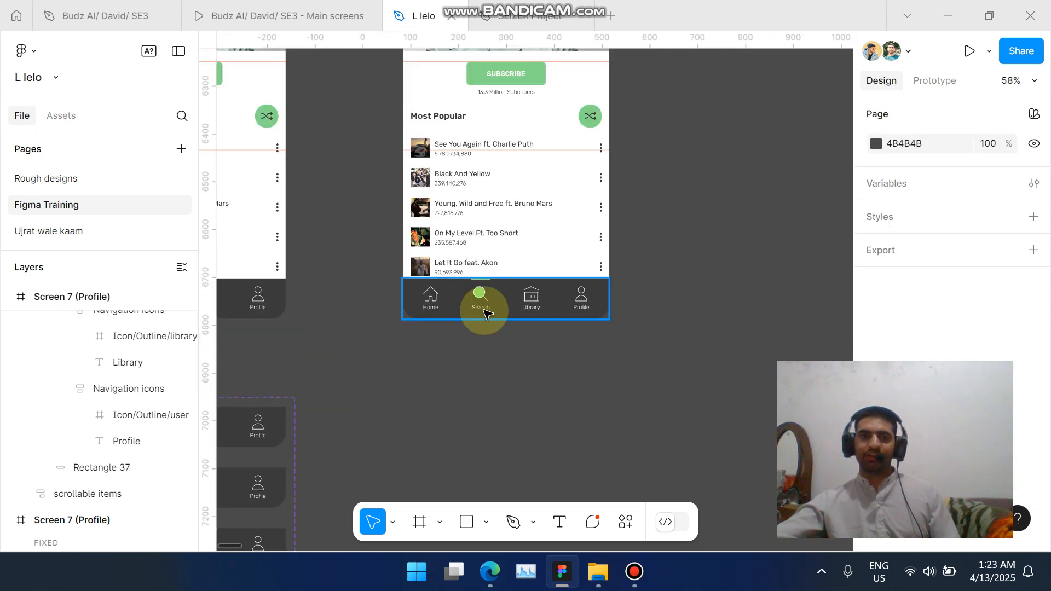
pyautogui.moveTo(496, 309); pyautogui.dragTo(539, 423)
pyautogui.press('Delete')
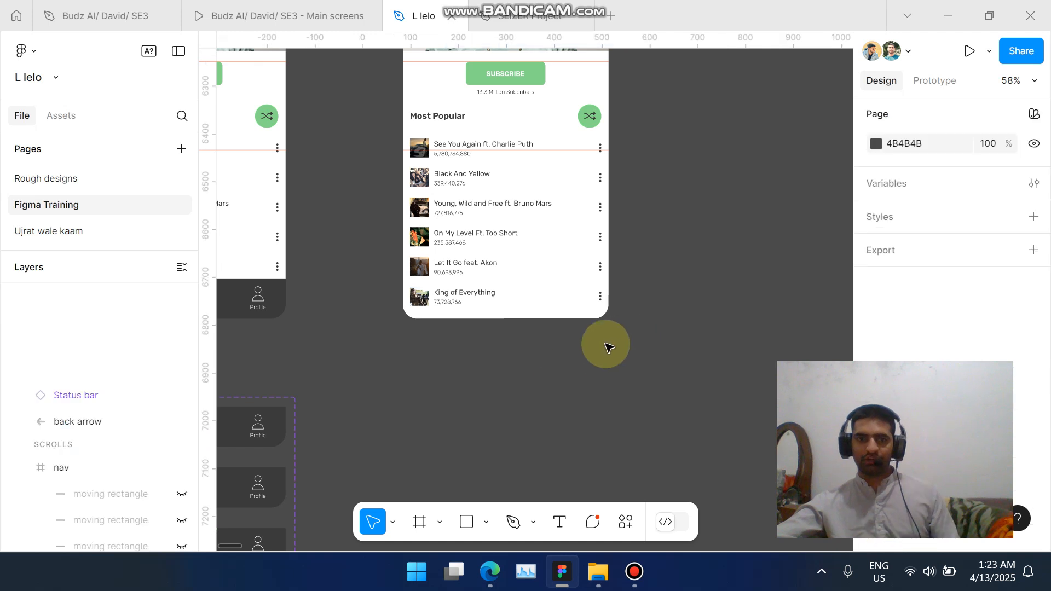
# Insert an instance of Component 3 from this file's Figma Training assets below the duplicated profile screen.
pyautogui.click(61, 116)
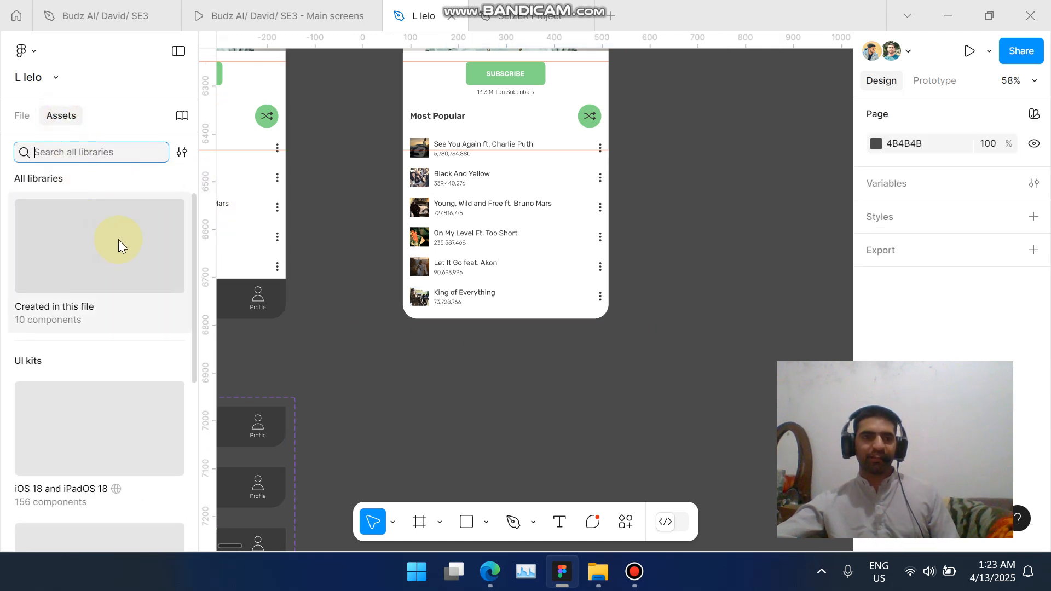
pyautogui.click(98, 290)
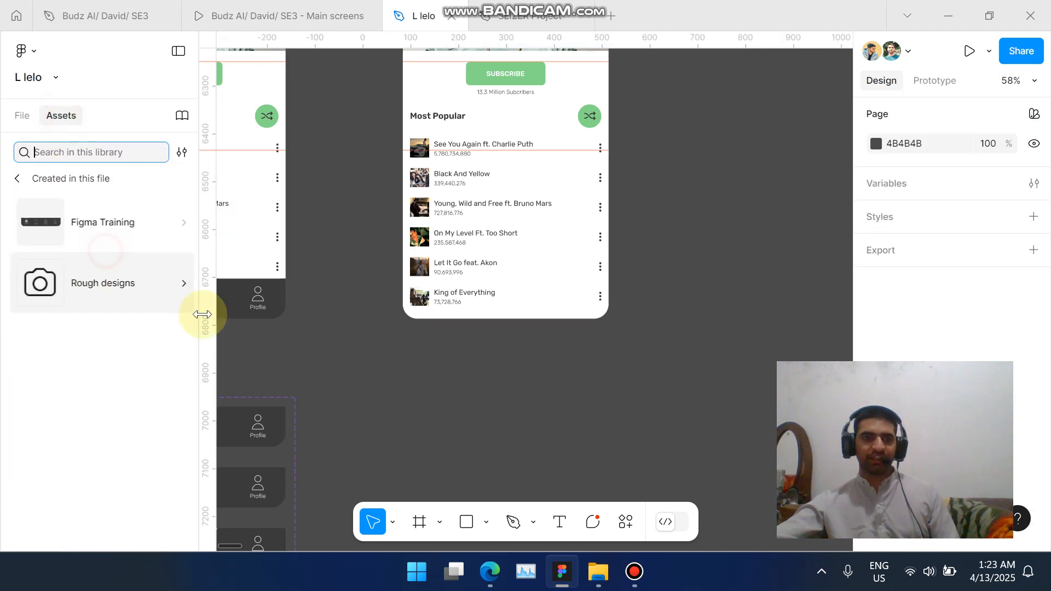
pyautogui.click(99, 224)
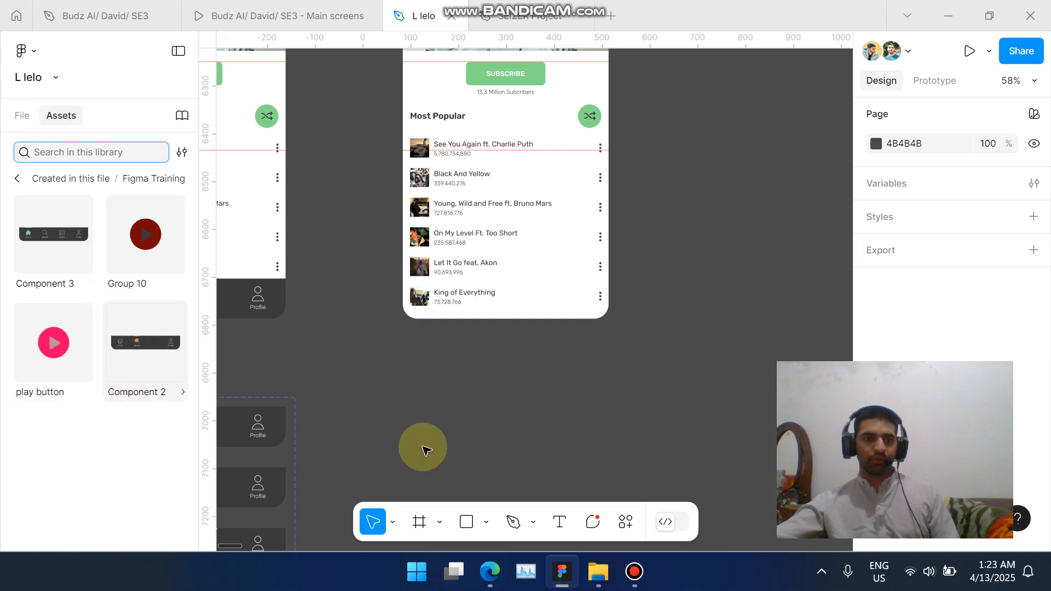
pyautogui.hscroll(-5, 244, 418)
pyautogui.hscroll(5, 446, 439)
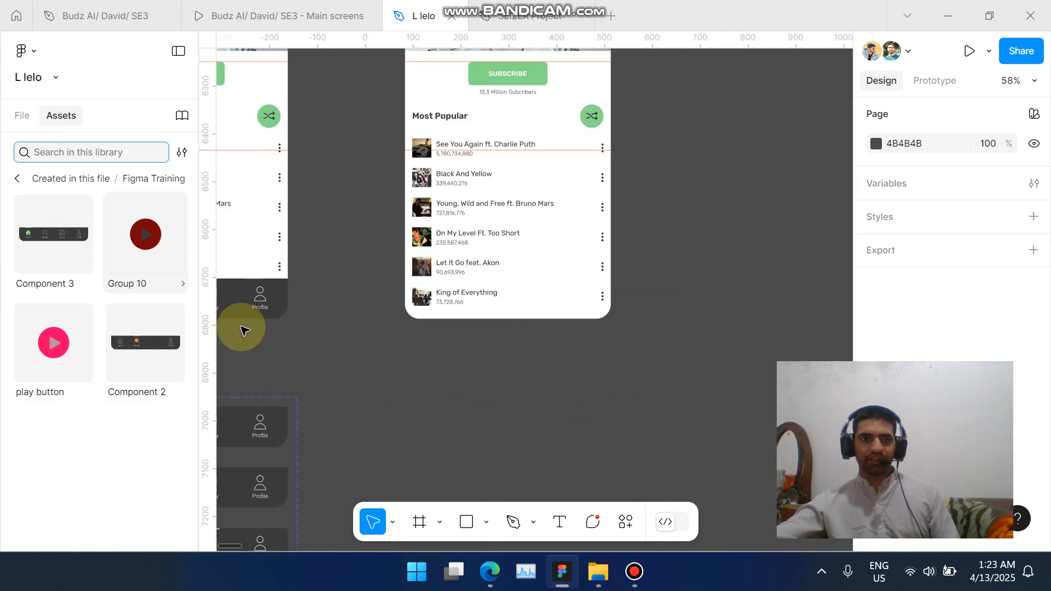
pyautogui.hscroll(-5, 245, 330)
pyautogui.hscroll(5, 388, 399)
pyautogui.hscroll(-5, 430, 369)
pyautogui.moveTo(71, 223); pyautogui.dragTo(618, 345)
# Move the nav bar instance to X 159, Y 6809, just below the duplicated screen, and bring back the file's layer list.
pyautogui.scroll(1, 667, 320)
pyautogui.scroll(-5, 593, 357)
pyautogui.scroll(-3, 295, 378)
pyautogui.scroll(1, 405, 232)
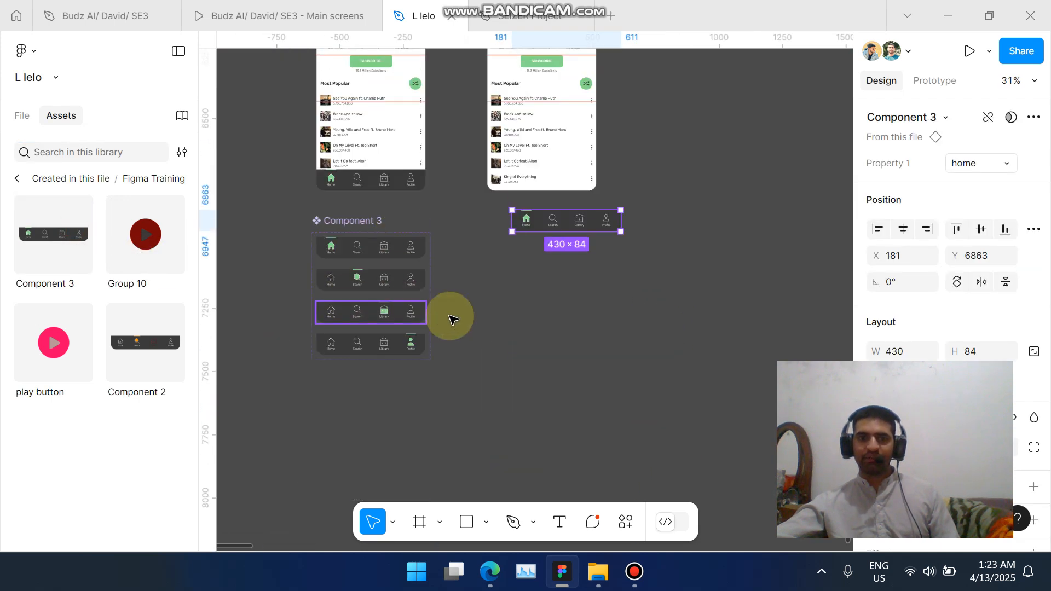
pyautogui.hscroll(2, 513, 241)
pyautogui.scroll(5, 520, 228)
pyautogui.scroll(3, 500, 246)
pyautogui.moveTo(555, 374); pyautogui.dragTo(544, 340)
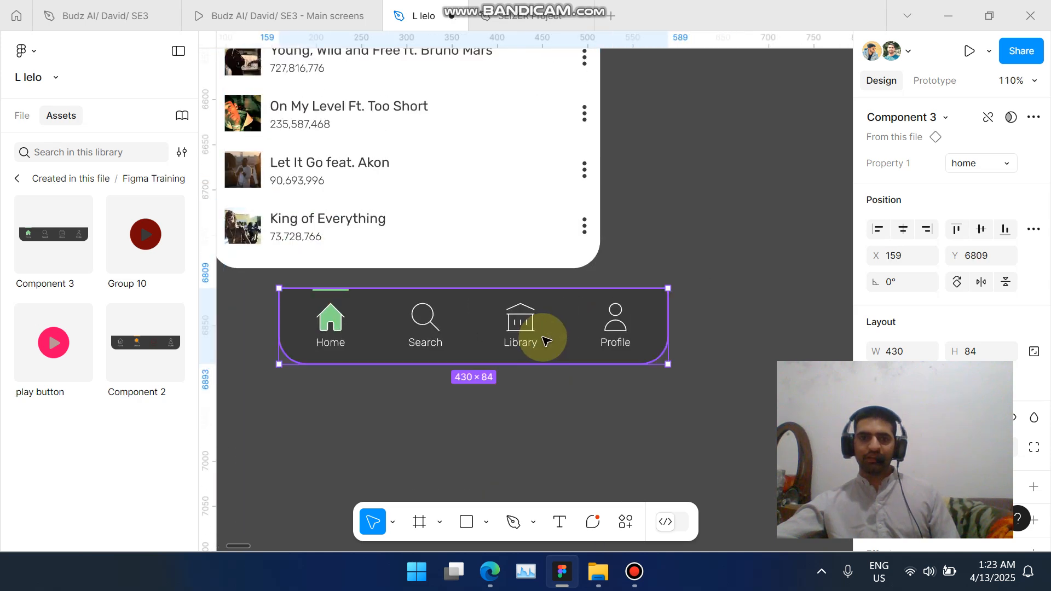
pyautogui.scroll(-5, 544, 340)
pyautogui.click(24, 125)
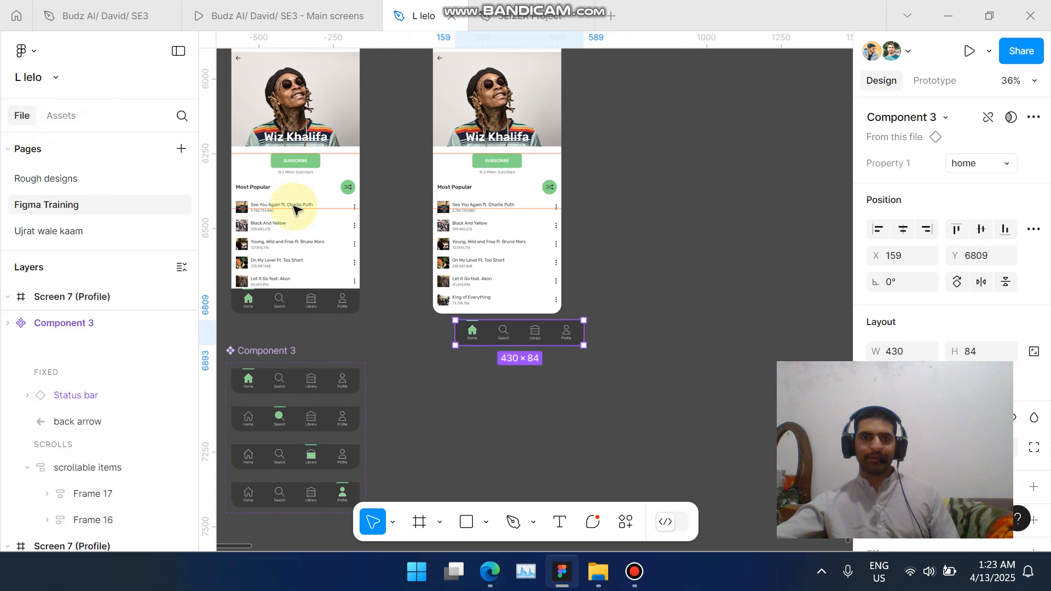
# Place the nav bar instance inside the duplicated profile screen and align it to the horizontal centre and bottom edge.
pyautogui.scroll(1, 468, 323)
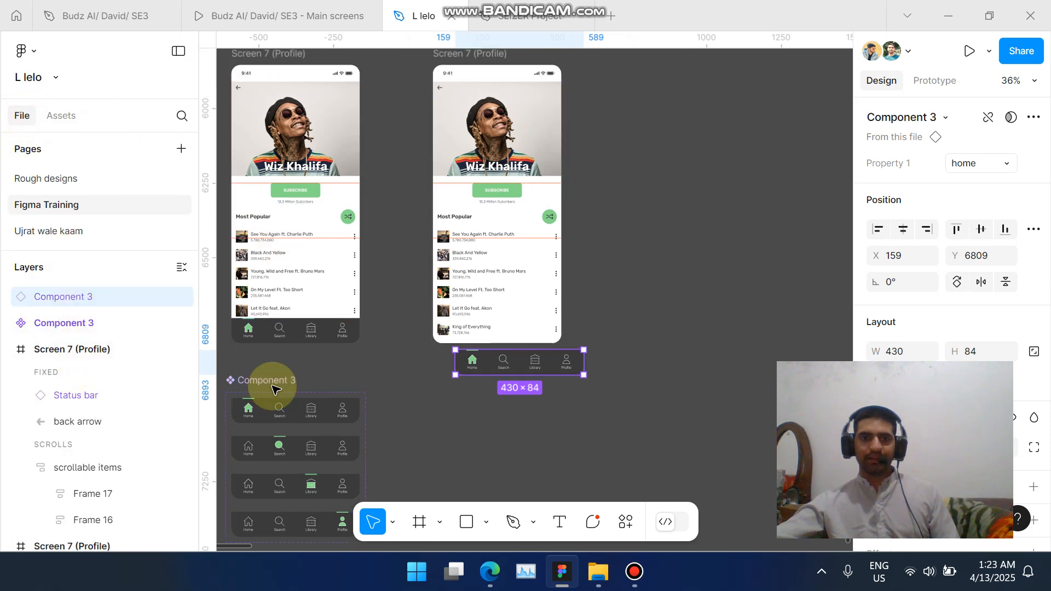
pyautogui.moveTo(92, 368); pyautogui.dragTo(92, 362)
pyautogui.scroll(2, 534, 328)
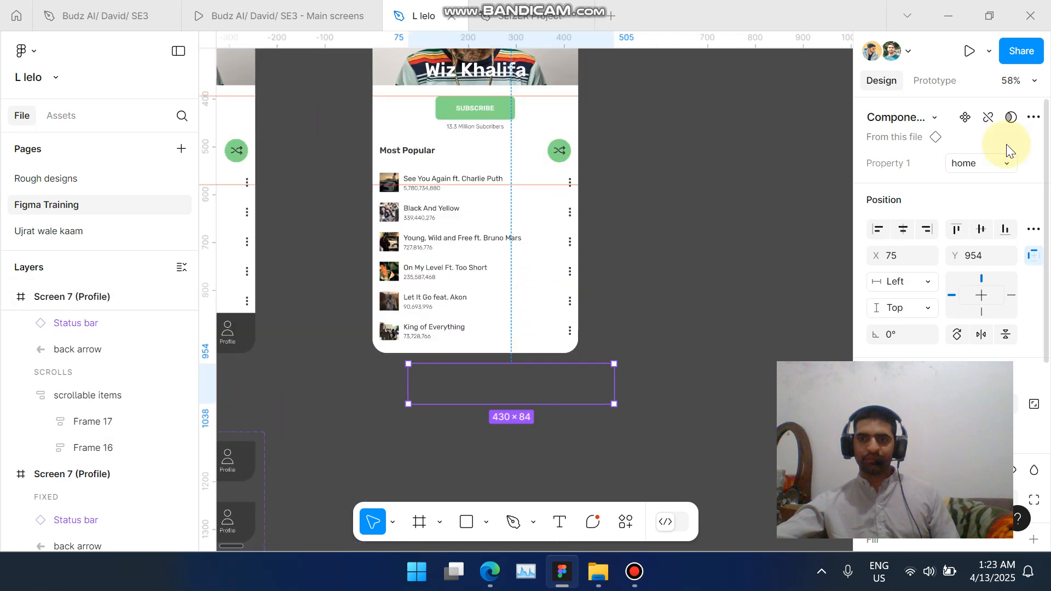
pyautogui.click(901, 230)
pyautogui.click(1004, 229)
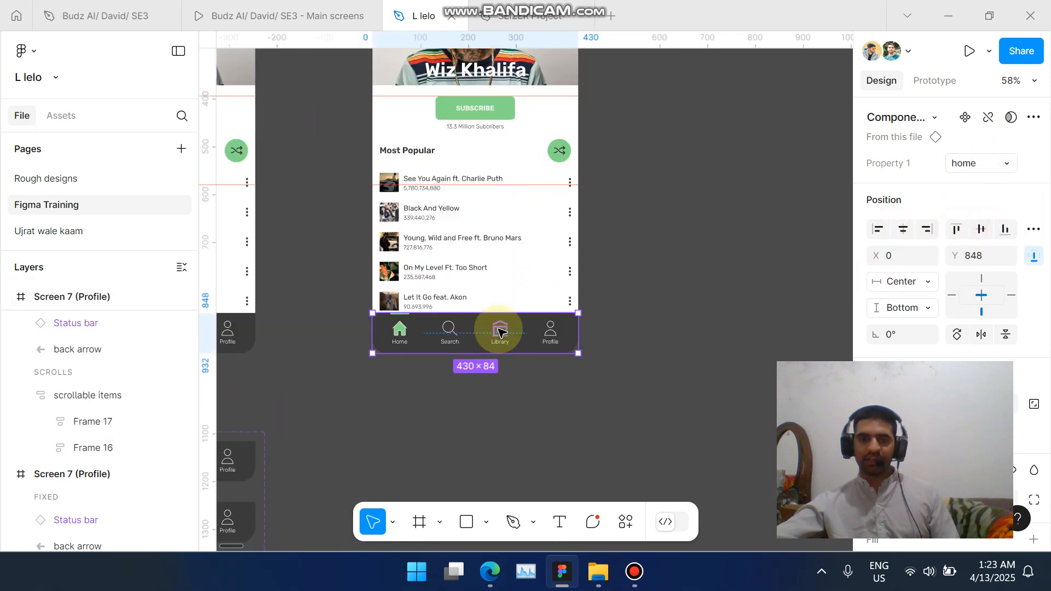
pyautogui.scroll(3, 509, 350)
pyautogui.click(717, 304)
pyautogui.scroll(2, 684, 309)
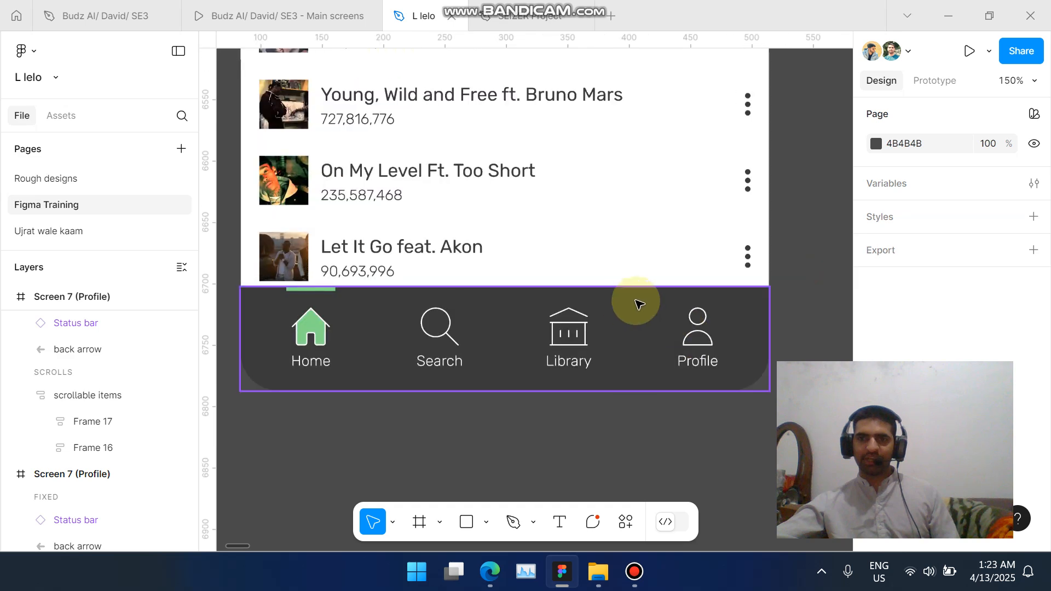
# Switch the duplicated screen's nav bar instance to the search variant and to the profile variant.
pyautogui.scroll(-6, 649, 296)
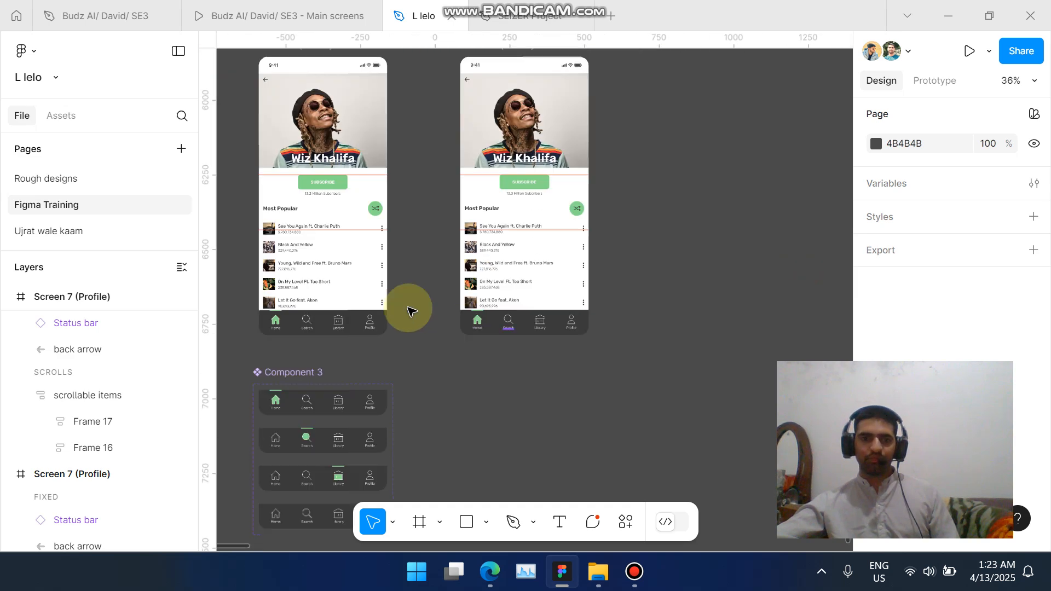
pyautogui.scroll(-4, 462, 326)
pyautogui.scroll(3, 328, 153)
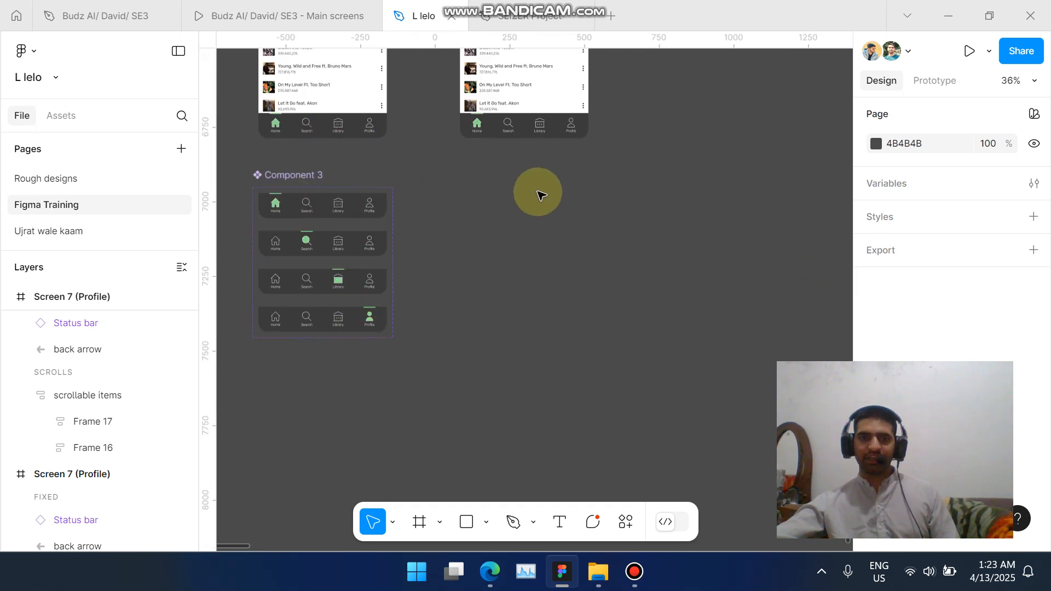
pyautogui.scroll(1, 533, 194)
pyautogui.scroll(4, 522, 202)
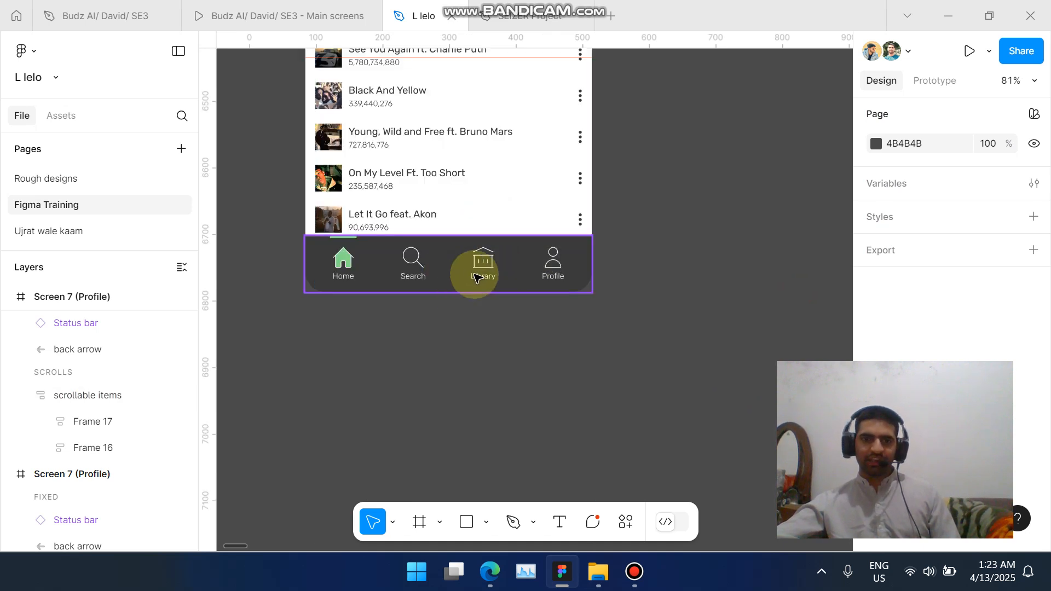
pyautogui.click(539, 264)
pyautogui.moveTo(977, 381); pyautogui.dragTo(741, 362)
pyautogui.scroll(-2, 990, 235)
pyautogui.scroll(2, 988, 239)
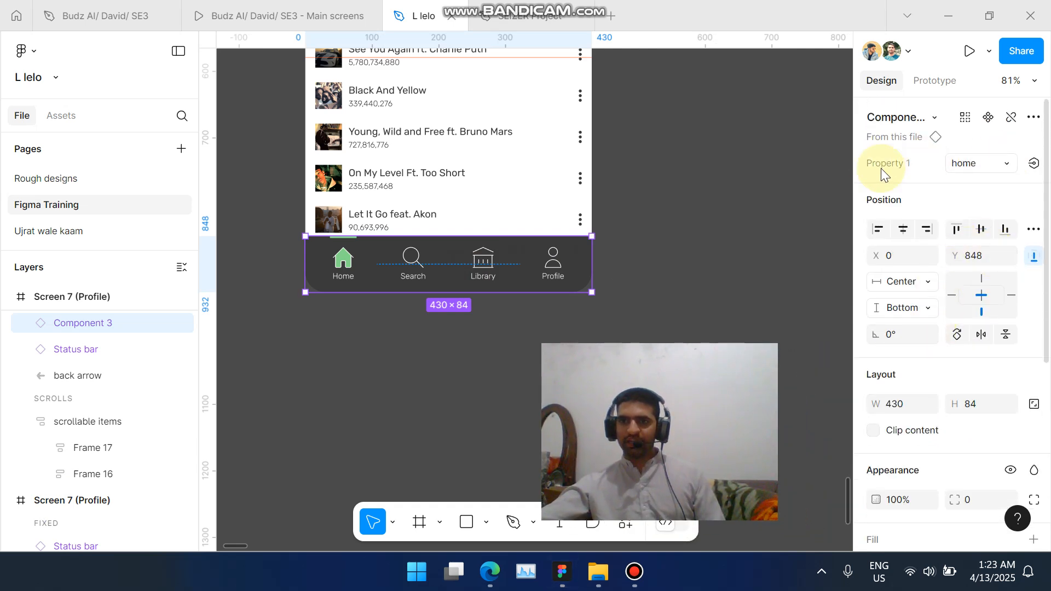
pyautogui.click(993, 165)
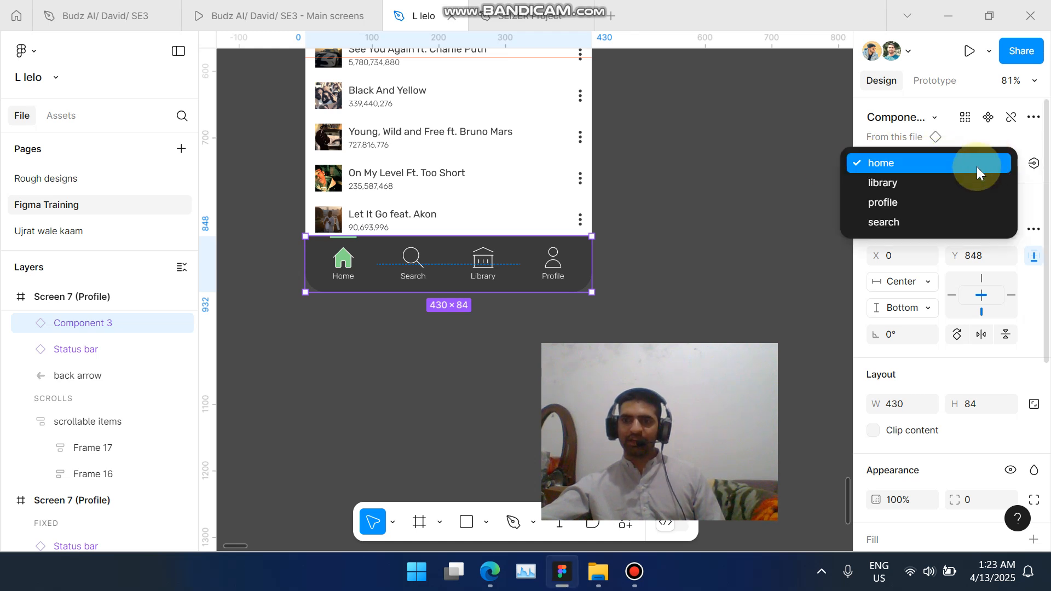
pyautogui.click(894, 222)
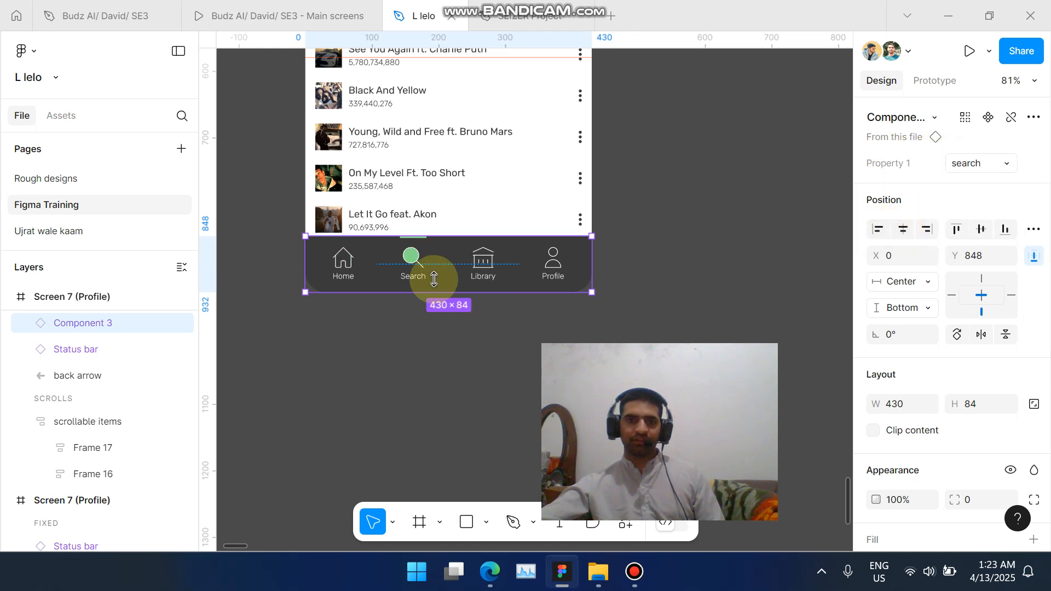
pyautogui.click(993, 164)
pyautogui.click(898, 143)
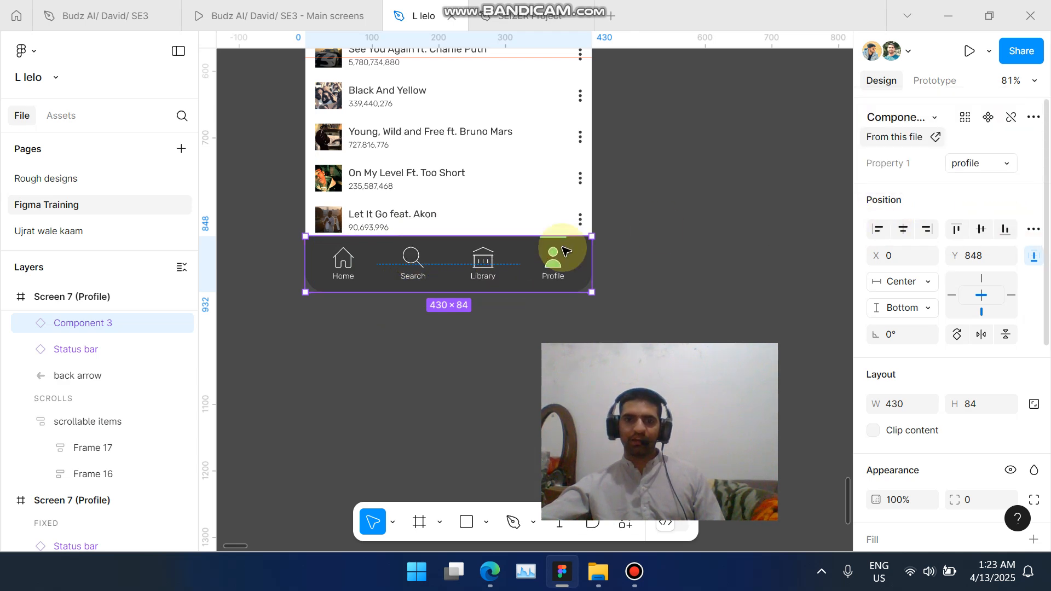
# Set Property 1 of the duplicated screen's nav bar instance to library.
pyautogui.click(992, 171)
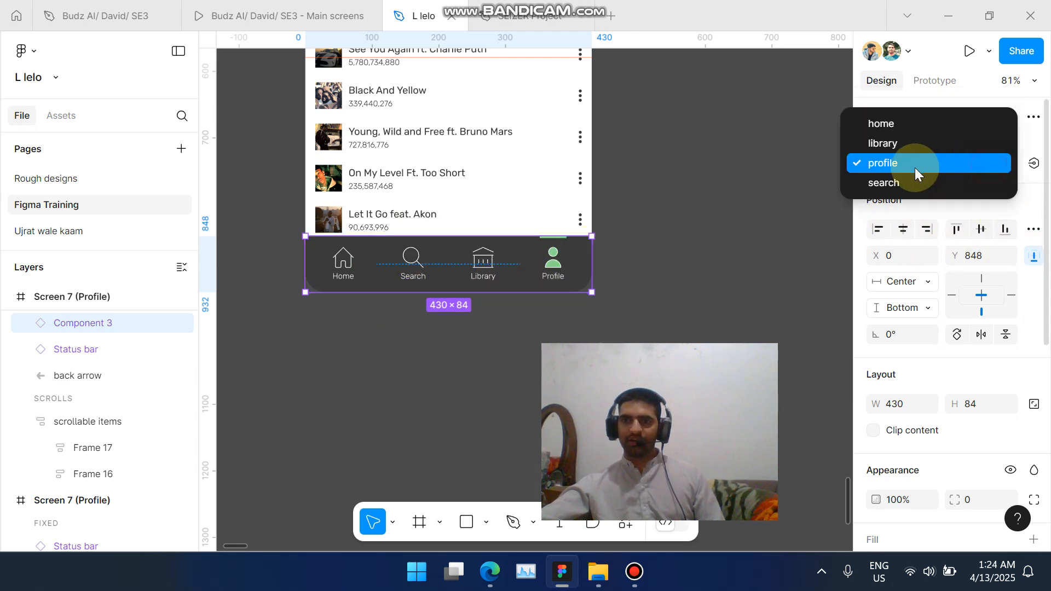
pyautogui.click(898, 142)
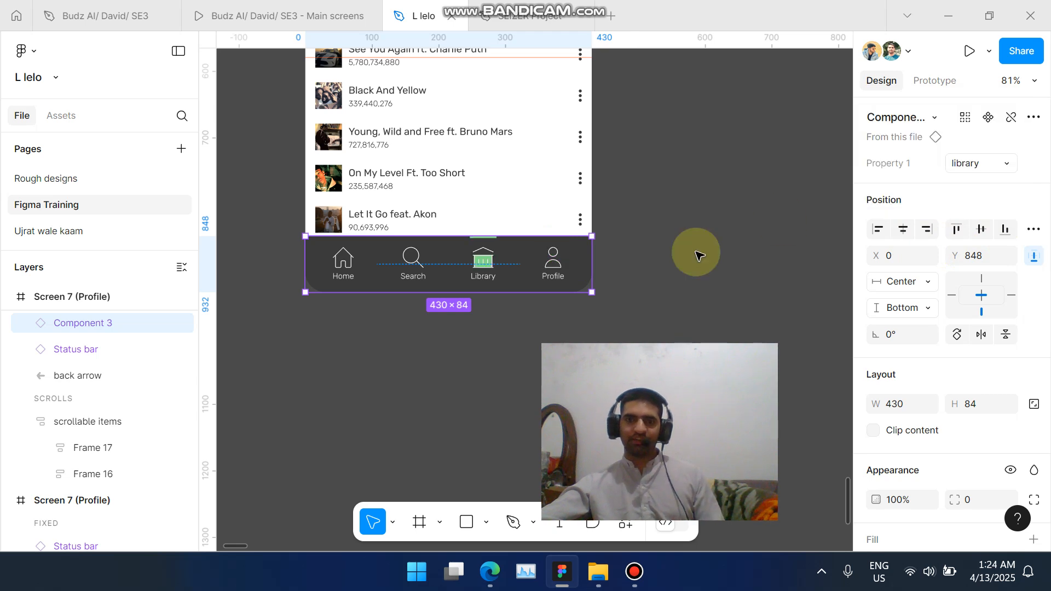
pyautogui.scroll(-3, 668, 250)
pyautogui.scroll(3, 558, 257)
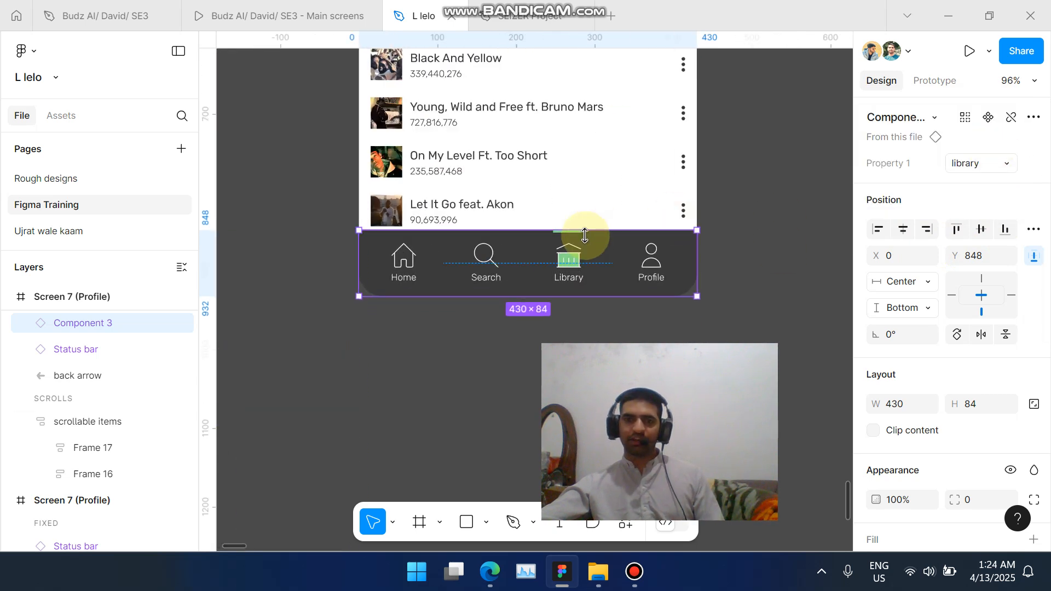
# Look over the Component 3 variants, both profile screens and the other screens on the page.
pyautogui.scroll(-3, 585, 235)
pyautogui.scroll(-3, 347, 218)
pyautogui.scroll(2, 447, 218)
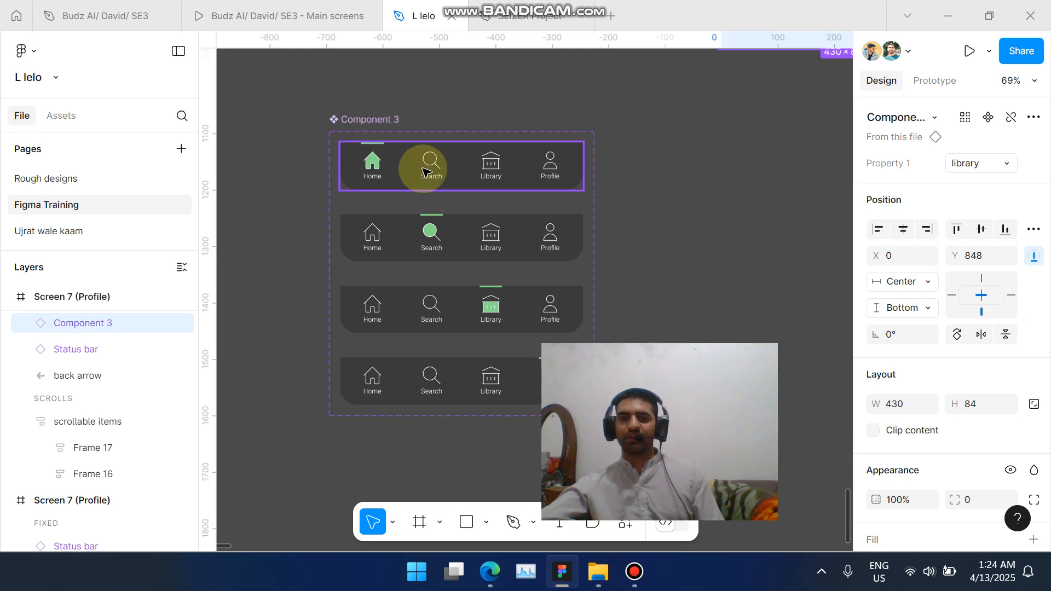
pyautogui.scroll(1, 475, 180)
pyautogui.scroll(-2, 477, 183)
pyautogui.scroll(4, 557, 186)
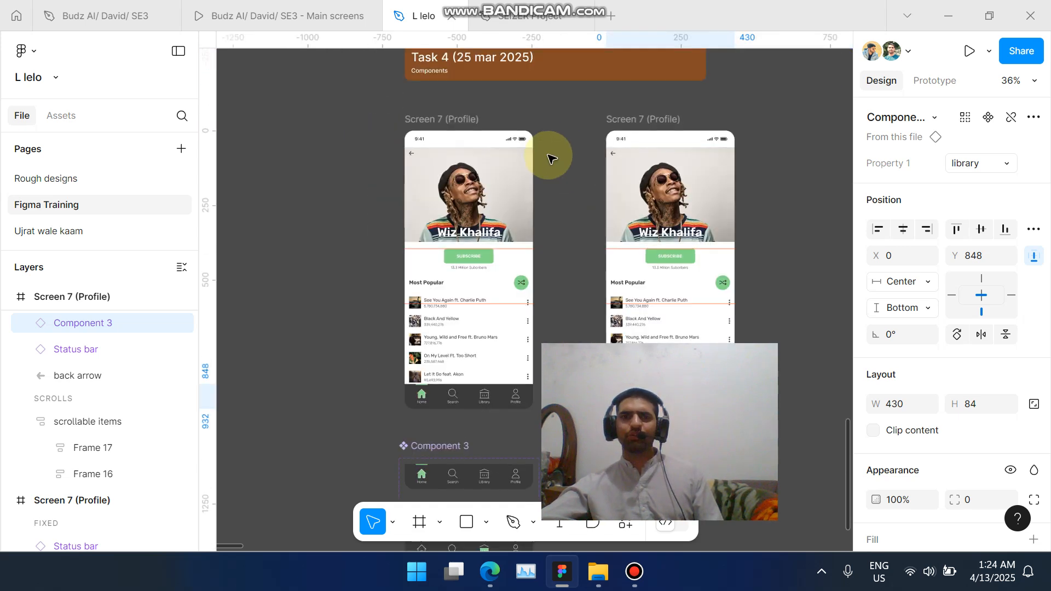
pyautogui.scroll(2, 552, 155)
pyautogui.scroll(-2, 543, 174)
pyautogui.scroll(-3, 544, 169)
pyautogui.scroll(4, 486, 216)
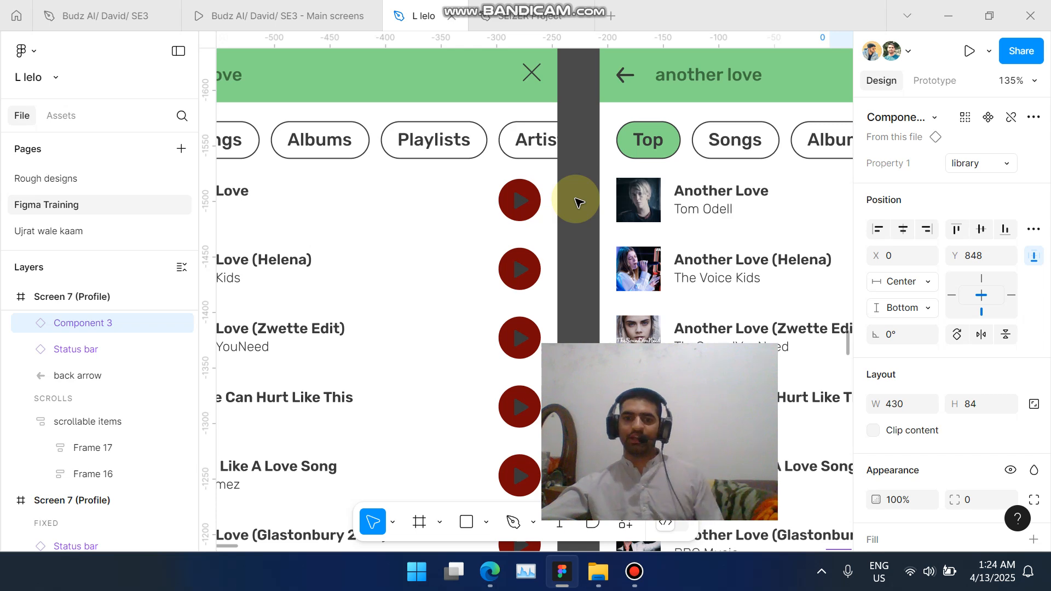
pyautogui.scroll(-5, 575, 200)
pyautogui.scroll(-10, 575, 200)
pyautogui.scroll(-10, 571, 189)
pyautogui.scroll(11, 544, 150)
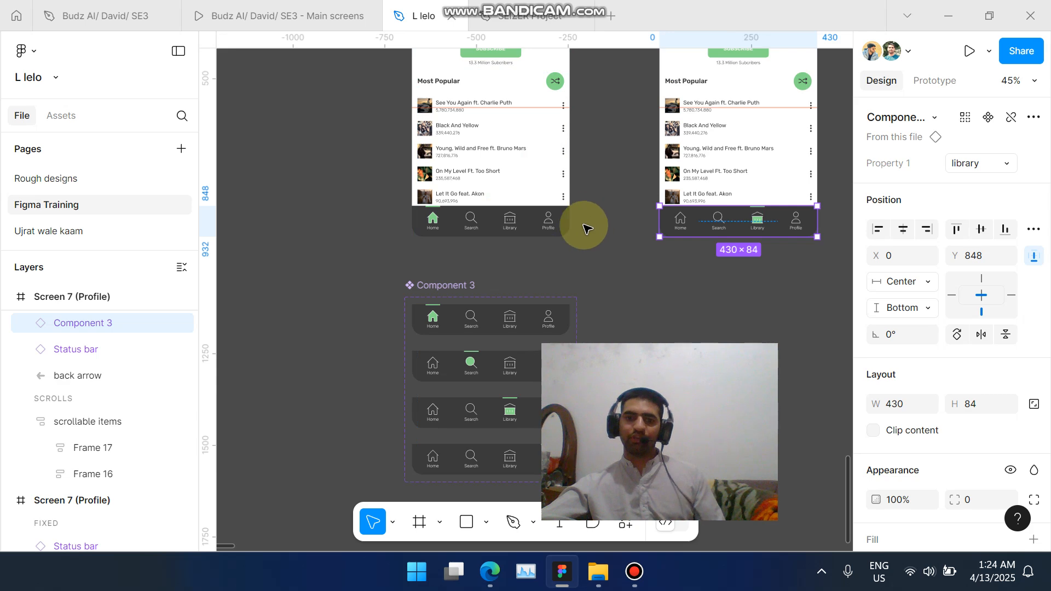
pyautogui.click(641, 582)
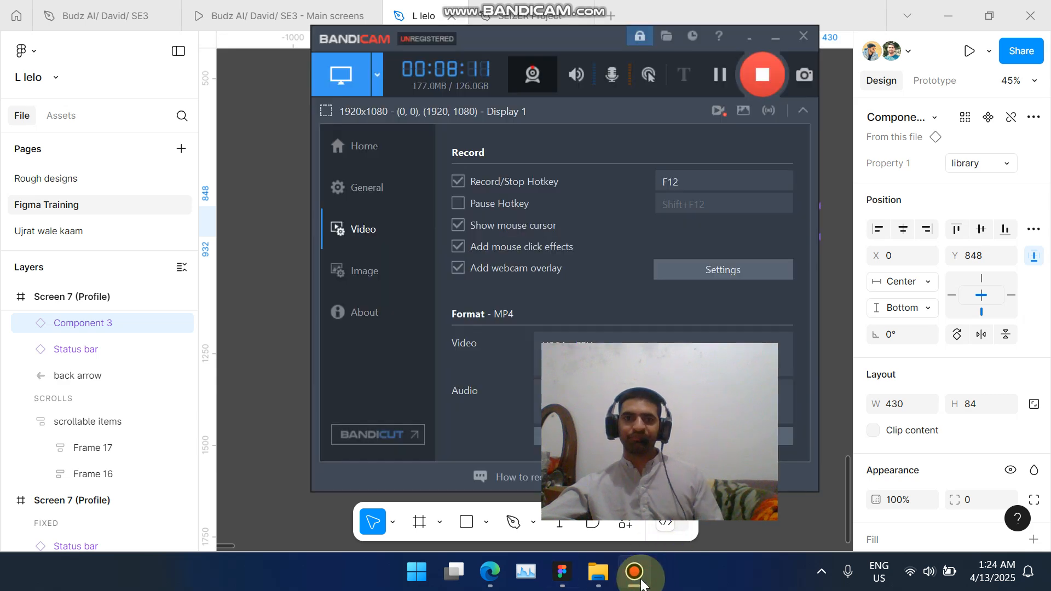
pyautogui.click(641, 584)
pyautogui.scroll(-4, 713, 241)
pyautogui.hscroll(3, 664, 246)
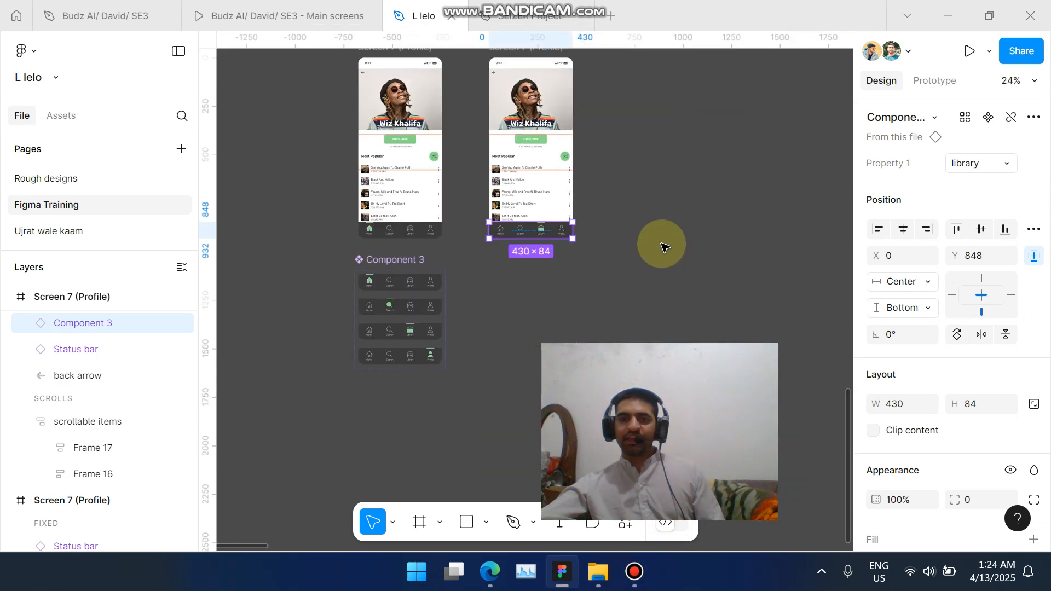
# Examine the home, search, library and profile variants in the Component 3 set up close.
pyautogui.click(609, 272)
pyautogui.scroll(3, 481, 222)
pyautogui.scroll(1, 480, 221)
pyautogui.hscroll(-2, 491, 221)
pyautogui.scroll(-2, 673, 189)
pyautogui.hscroll(2, 676, 176)
pyautogui.scroll(-1, 404, 169)
pyautogui.hscroll(-3, 493, 142)
pyautogui.scroll(3, 493, 122)
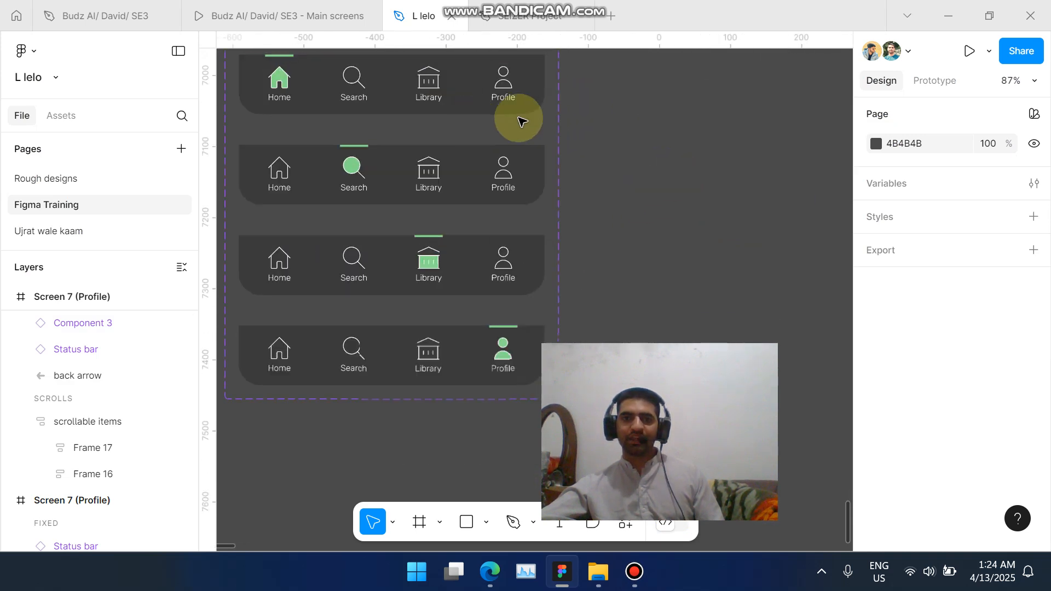
pyautogui.scroll(-2, 425, 147)
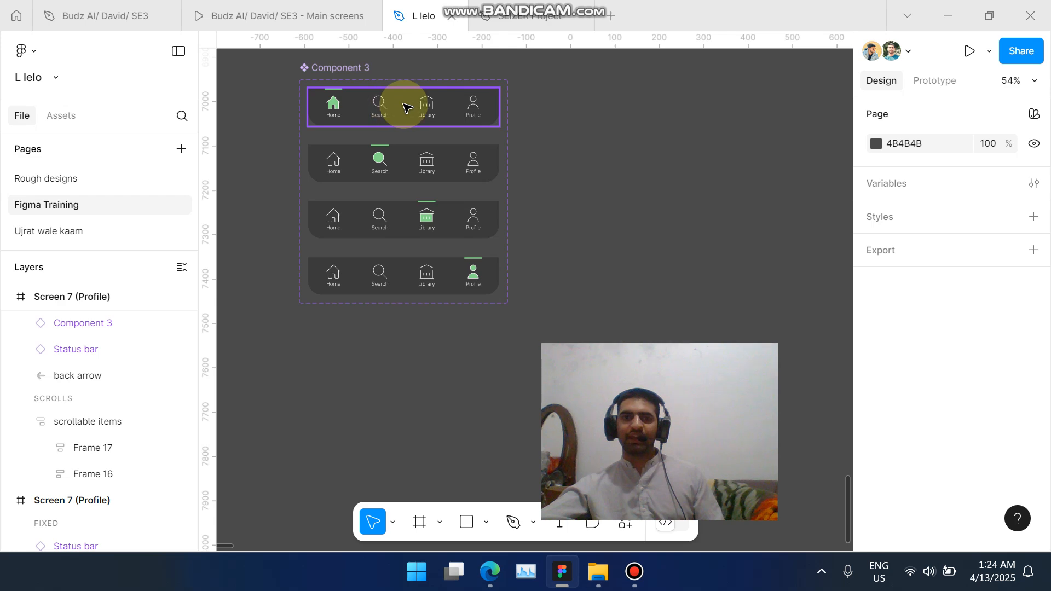
pyautogui.scroll(2, 505, 115)
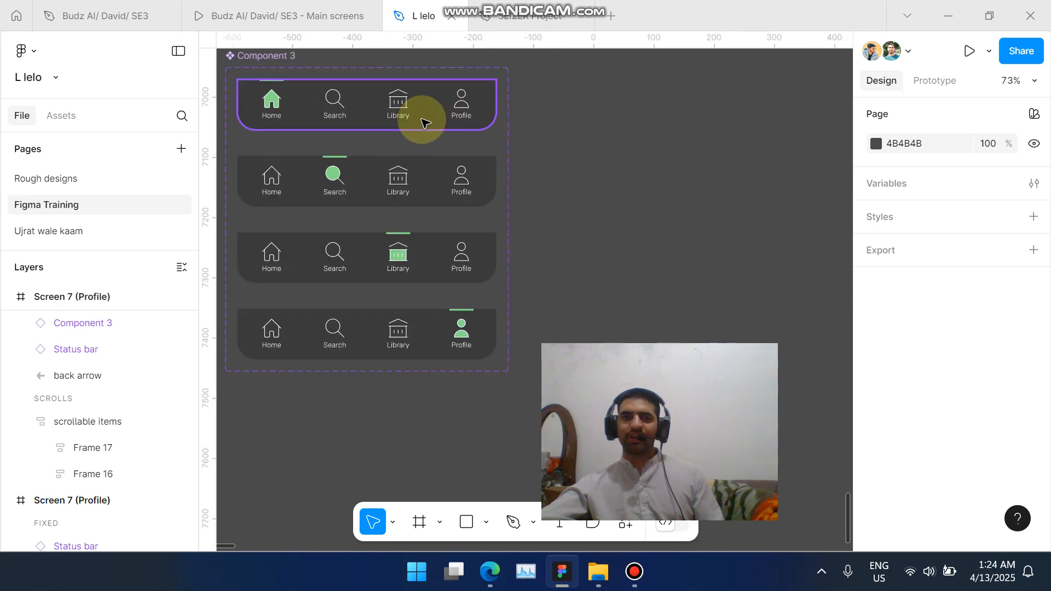
# Copy the home variant of Component 3 to X 463, Y 6971 in the empty canvas area and detach the instance.
pyautogui.scroll(-4, 424, 121)
pyautogui.scroll(1, 421, 123)
pyautogui.moveTo(381, 152); pyautogui.dragTo(734, 155)
pyautogui.rightClick(734, 155)
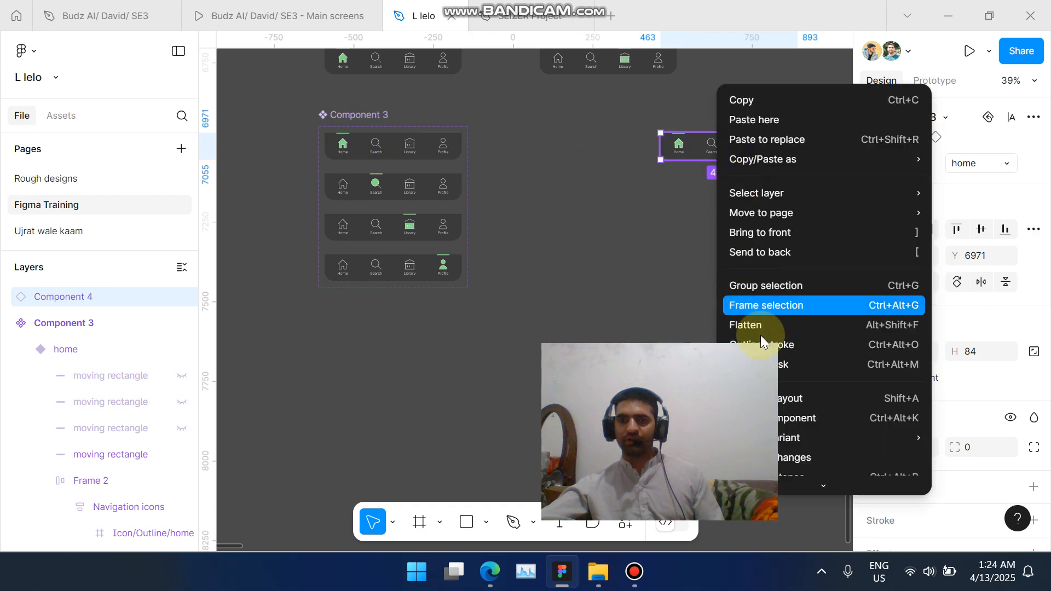
pyautogui.moveTo(733, 358); pyautogui.dragTo(605, 354)
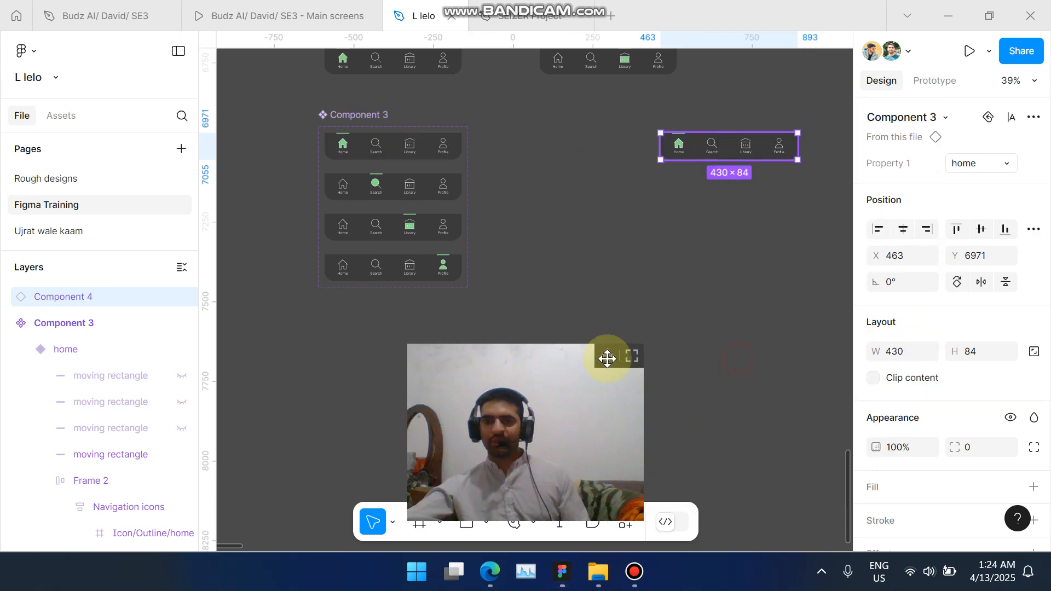
pyautogui.rightClick(798, 316)
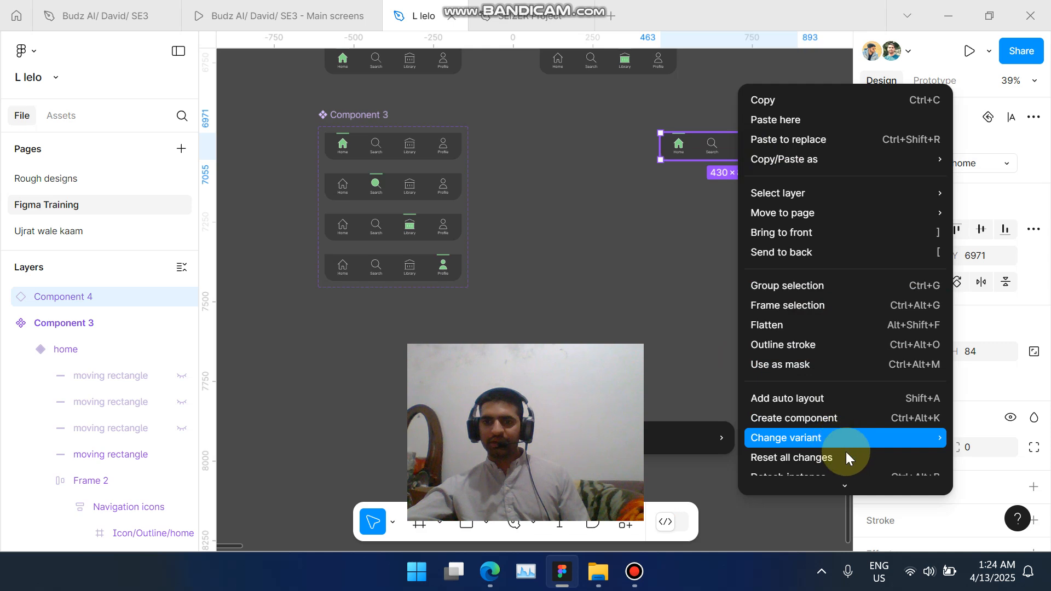
pyautogui.scroll(-3, 842, 447)
pyautogui.moveTo(823, 342)
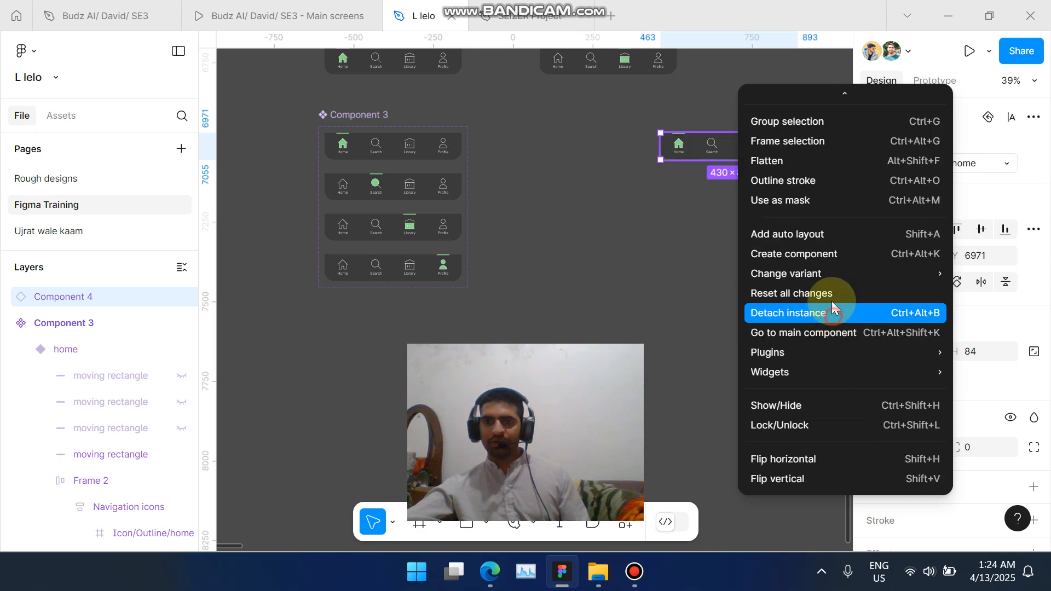
pyautogui.click(835, 314)
pyautogui.scroll(1, 772, 90)
pyautogui.scroll(3, 753, 91)
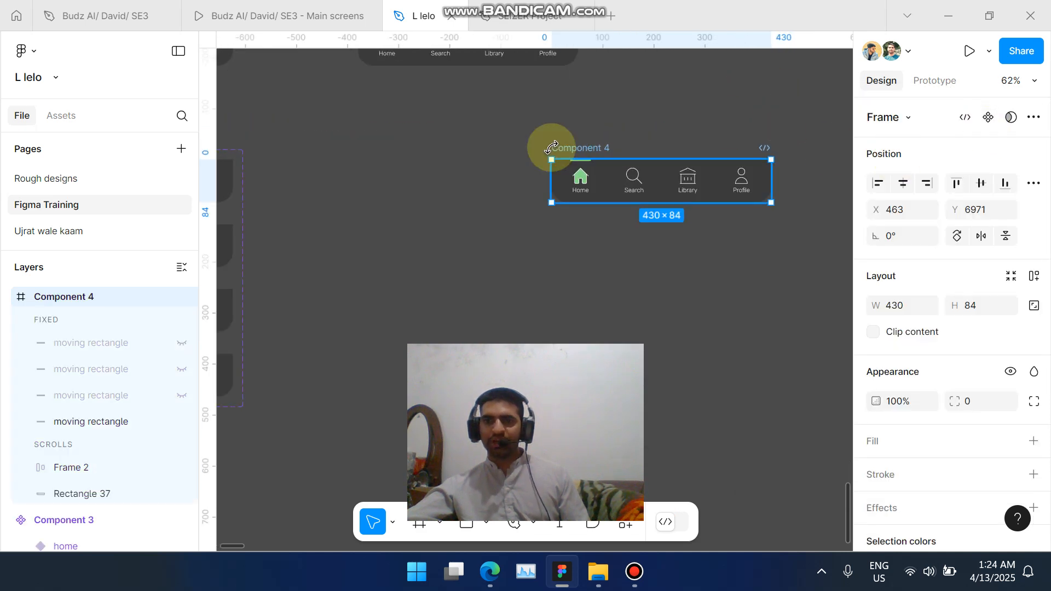
# Turn the detached nav bar into a new component and add a second variant to it.
pyautogui.click(988, 118)
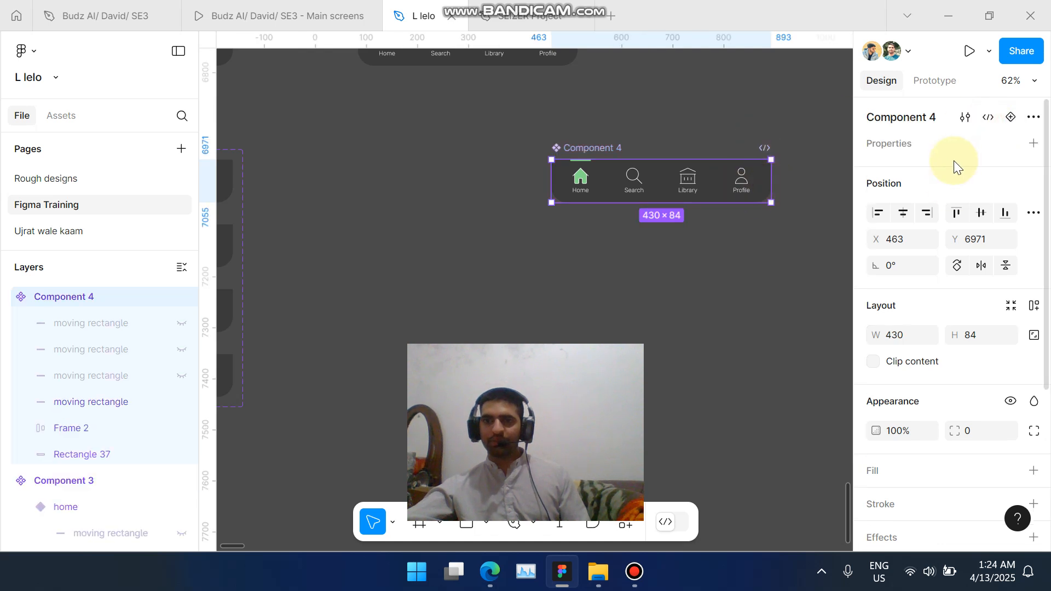
pyautogui.click(1011, 118)
pyautogui.scroll(5, 657, 208)
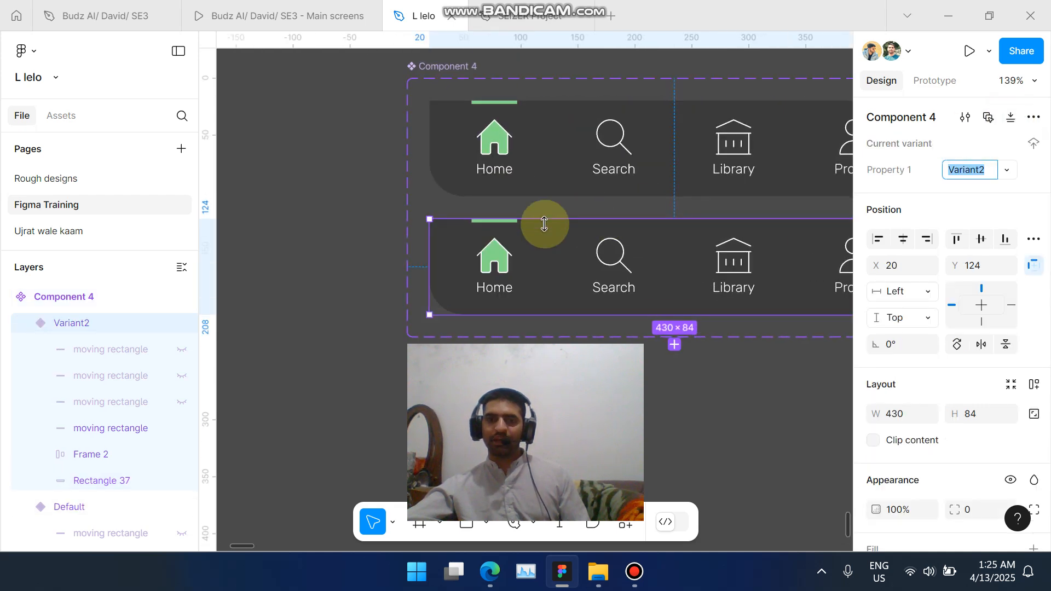
# Inspect the search icon vector inside Component 4's second variant and clear the selection.
pyautogui.hscroll(3, 544, 223)
pyautogui.scroll(-2, 461, 233)
pyautogui.scroll(4, 446, 246)
pyautogui.scroll(-2, 663, 241)
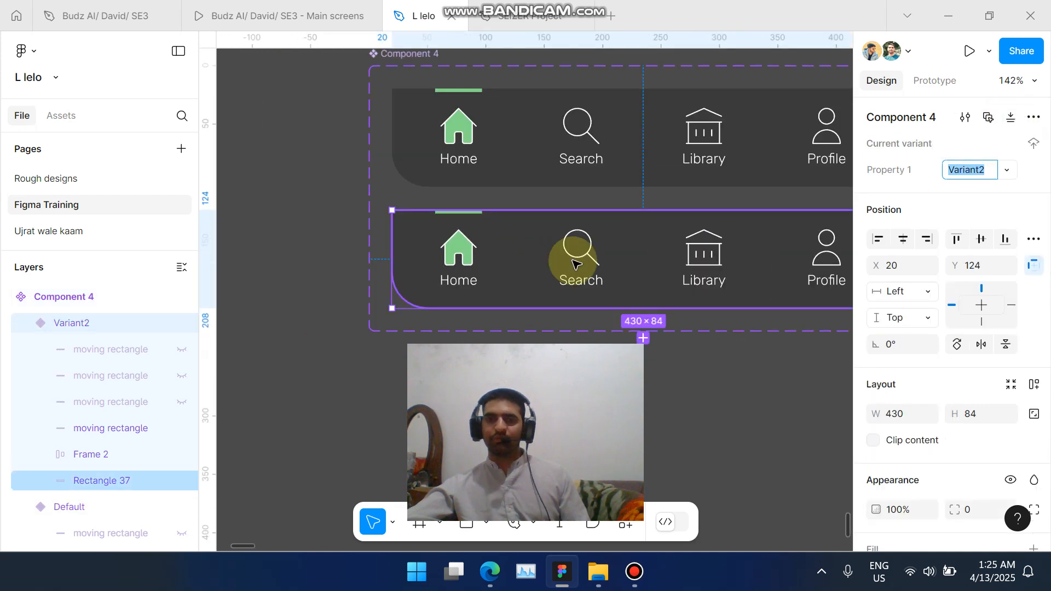
pyautogui.scroll(4, 575, 264)
pyautogui.keyDown('ctrl'); pyautogui.click(564, 237); pyautogui.keyUp('ctrl')
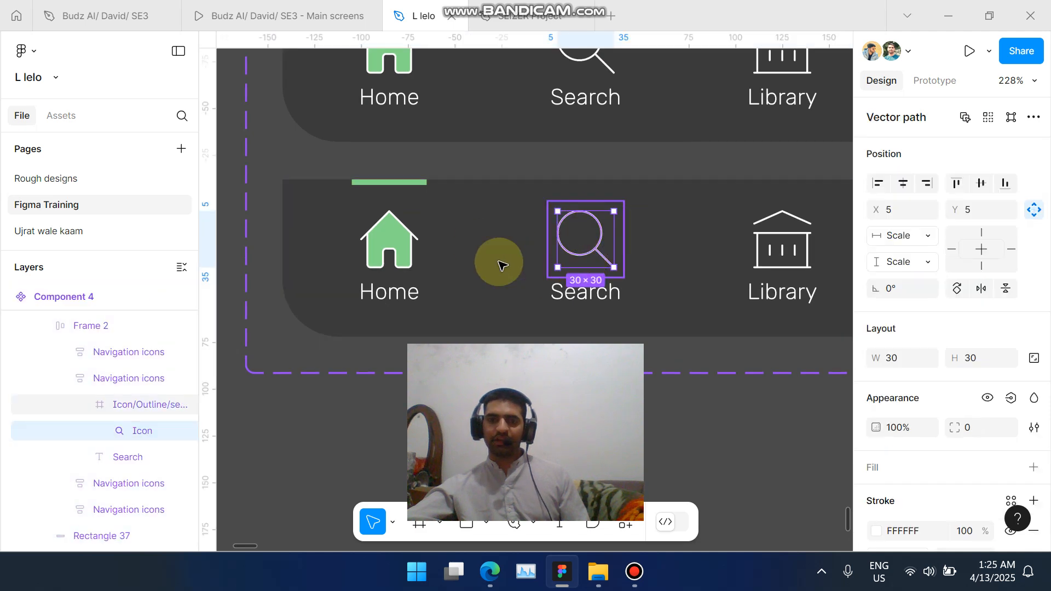
pyautogui.scroll(-3, 403, 200)
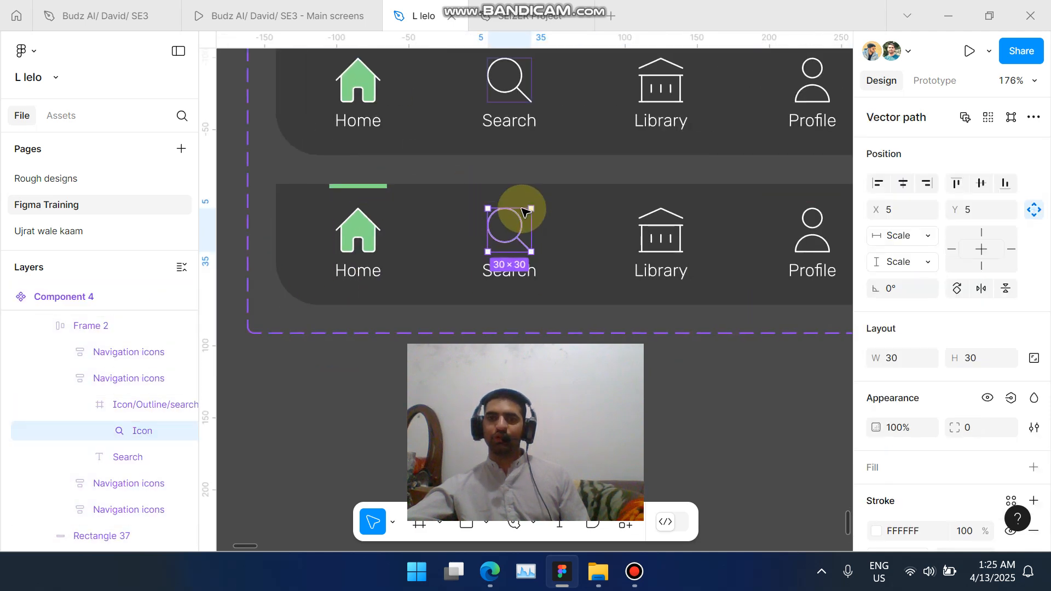
pyautogui.scroll(-4, 539, 202)
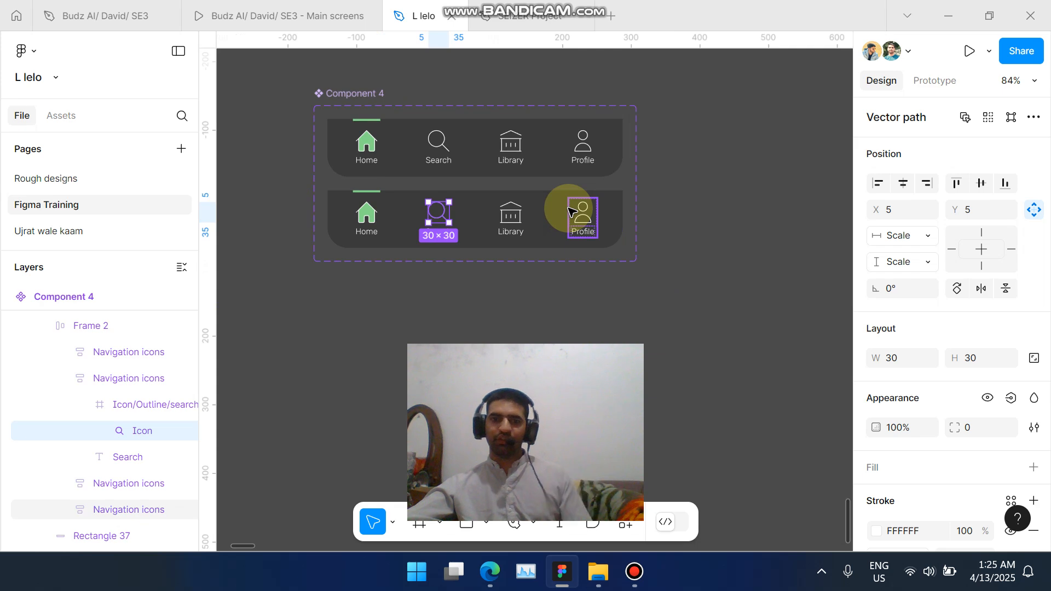
pyautogui.scroll(-5, 569, 211)
pyautogui.click(494, 288)
pyautogui.hscroll(-1, 547, 355)
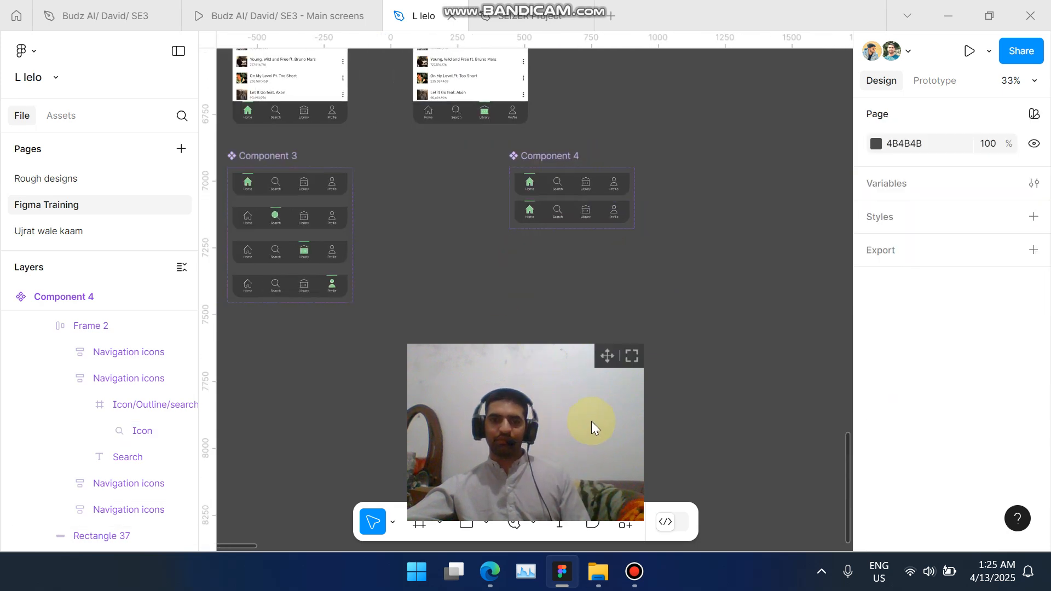
pyautogui.click(634, 571)
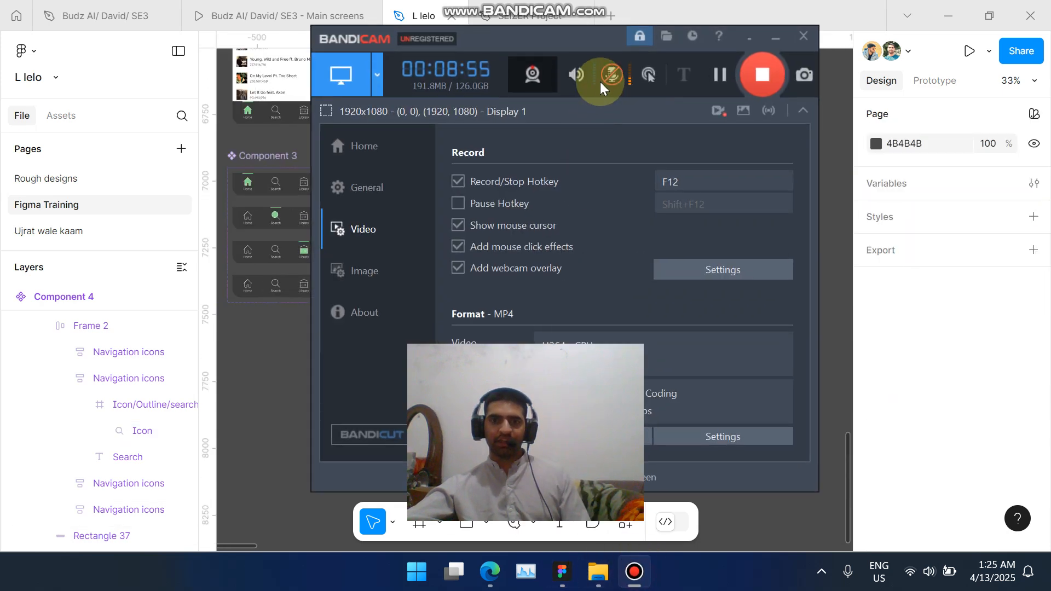
pyautogui.click(610, 75)
pyautogui.click(714, 77)
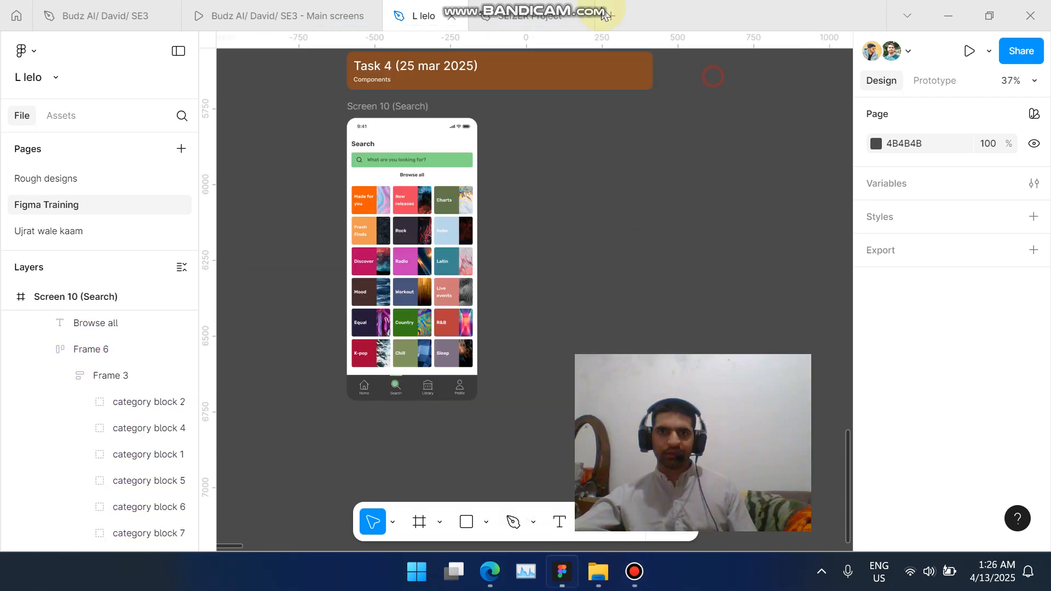
# Examine the category blocks and nav bar of Screen 10 (Search) in the Task 4 section.
pyautogui.scroll(4, 468, 261)
pyautogui.scroll(1, 528, 242)
pyautogui.scroll(1, 400, 175)
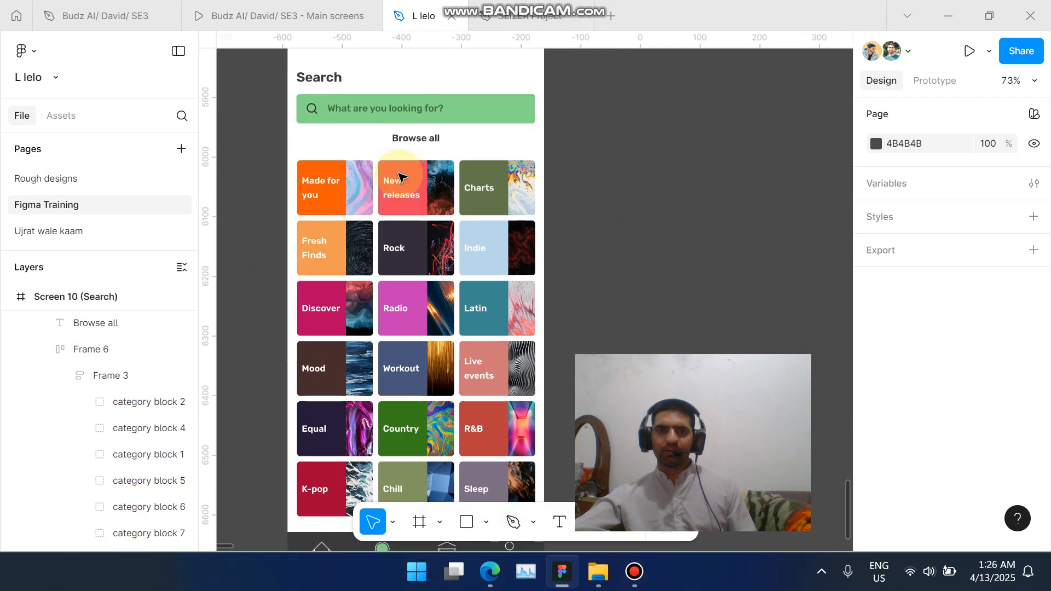
pyautogui.hscroll(-2, 419, 184)
pyautogui.scroll(-2, 469, 170)
pyautogui.hscroll(2, 469, 170)
pyautogui.scroll(4, 367, 189)
pyautogui.scroll(2, 408, 188)
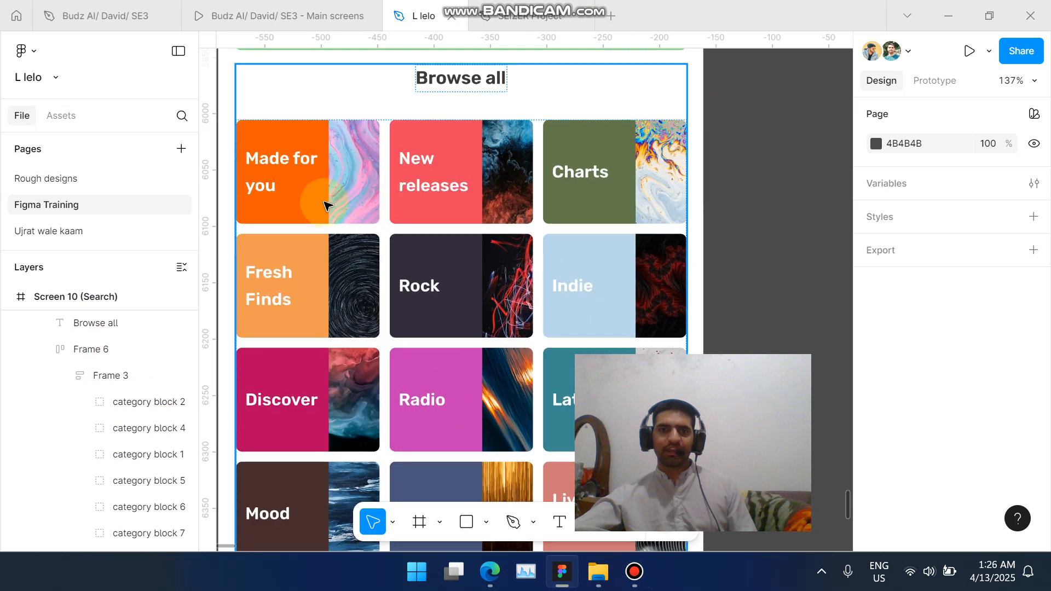
pyautogui.scroll(-5, 304, 206)
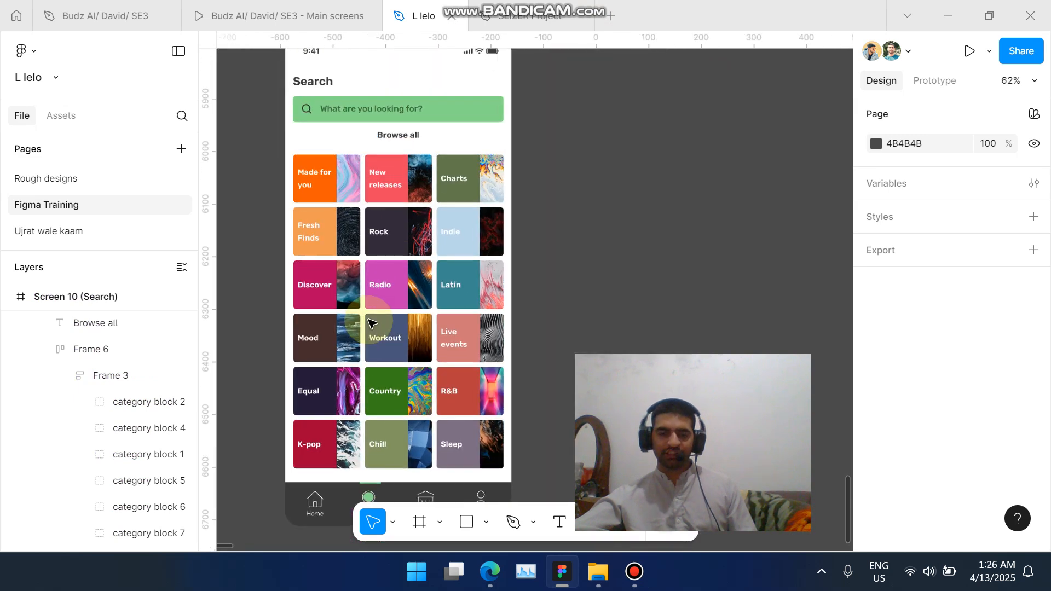
pyautogui.scroll(1, 372, 329)
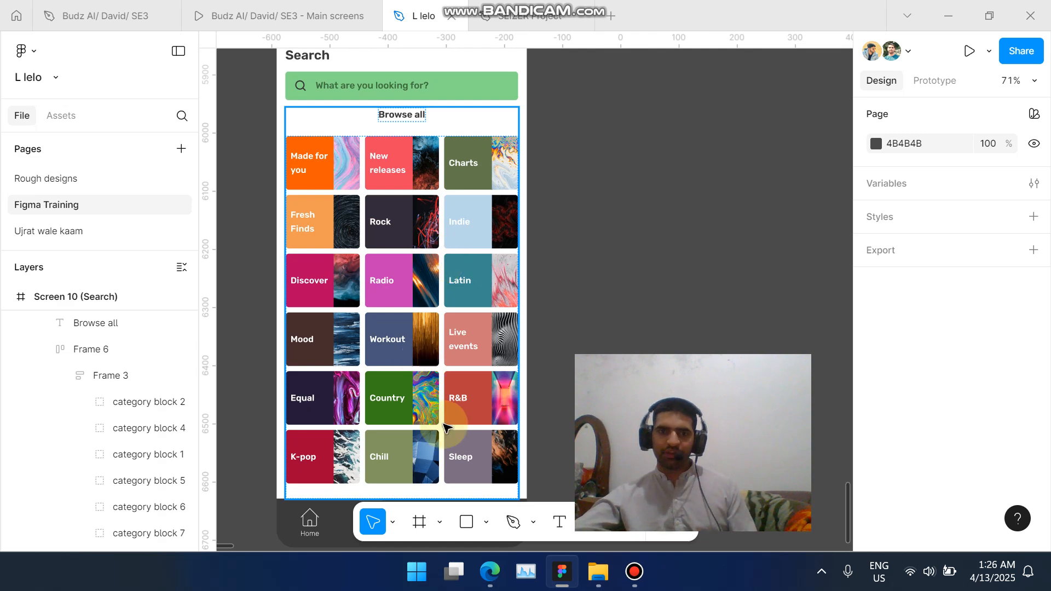
pyautogui.scroll(-1, 421, 360)
pyautogui.scroll(2, 462, 383)
pyautogui.scroll(-3, 423, 419)
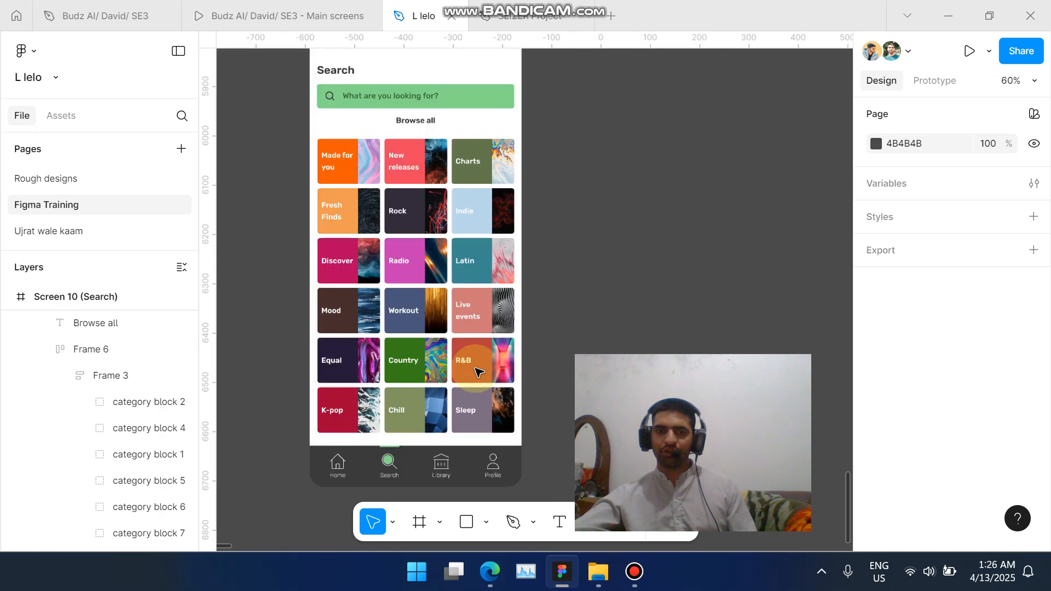
pyautogui.scroll(3, 376, 183)
pyautogui.scroll(-3, 382, 232)
# Look over the Task 3 component screens and return to the Browse all grid of Screen 10 (Search) for a closer look.
pyautogui.scroll(10, 460, 300)
pyautogui.scroll(-5, 416, 340)
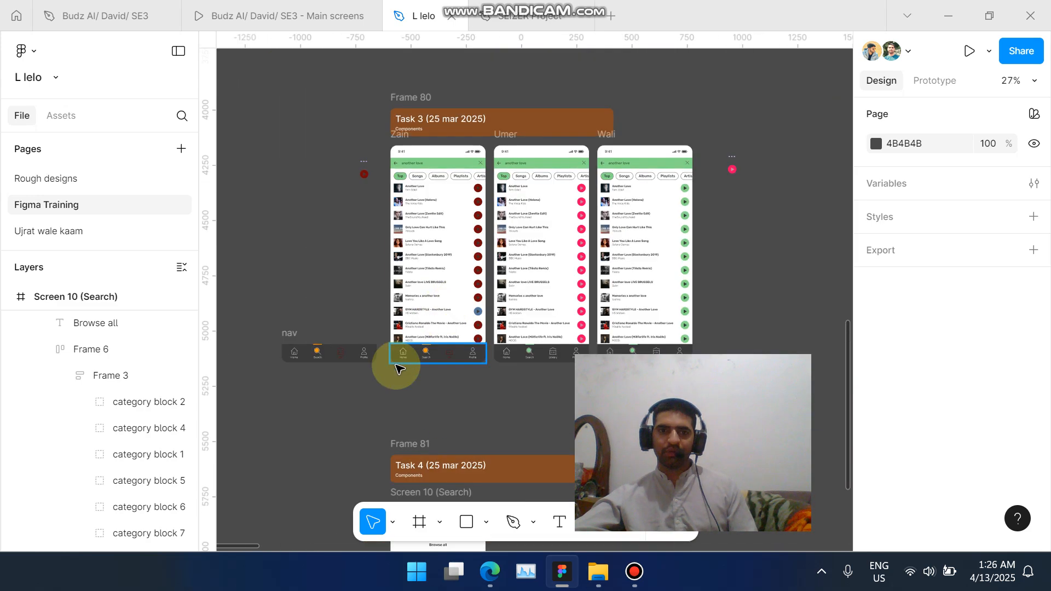
pyautogui.scroll(-4, 405, 350)
pyautogui.scroll(5, 436, 318)
pyautogui.scroll(-3, 432, 300)
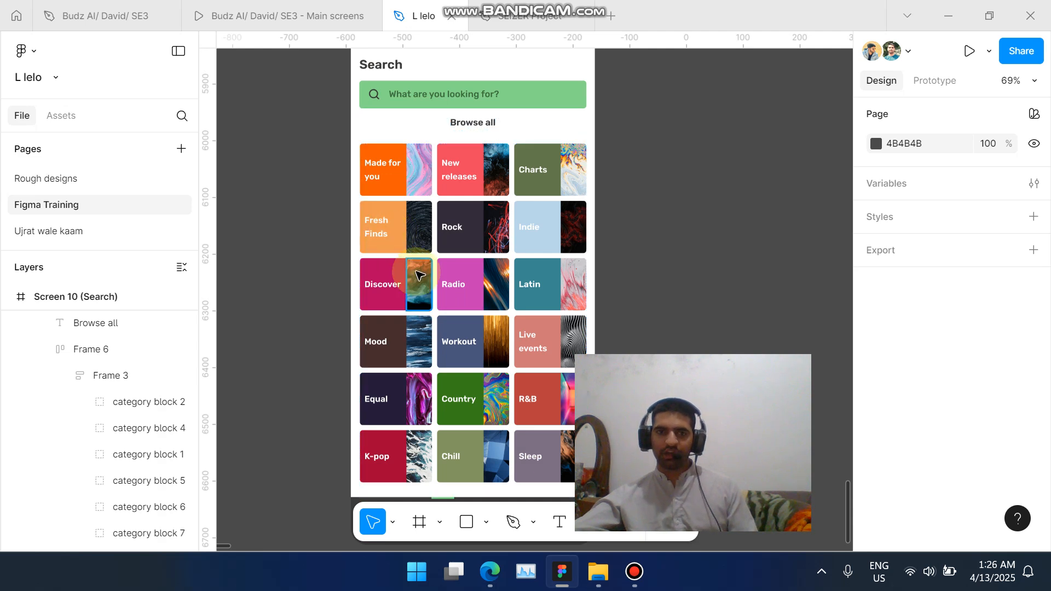
pyautogui.scroll(4, 420, 274)
pyautogui.scroll(-4, 453, 260)
pyautogui.hscroll(1, 563, 225)
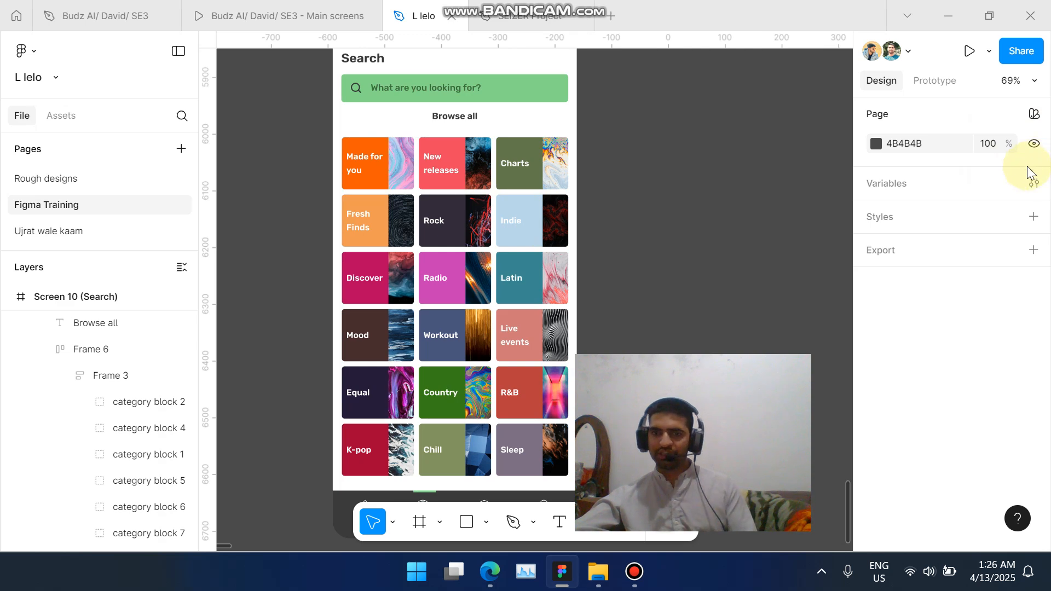
pyautogui.scroll(-2, 547, 186)
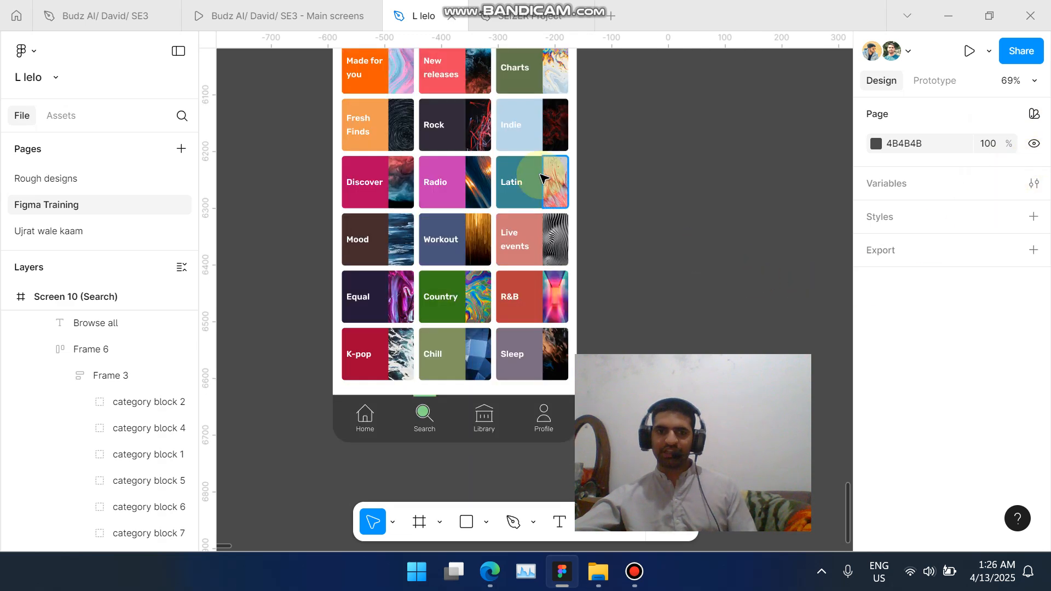
pyautogui.scroll(3, 542, 181)
pyautogui.hscroll(-1, 487, 208)
pyautogui.scroll(-3, 490, 216)
pyautogui.scroll(1, 490, 217)
pyautogui.scroll(1, 464, 216)
pyautogui.scroll(4, 416, 165)
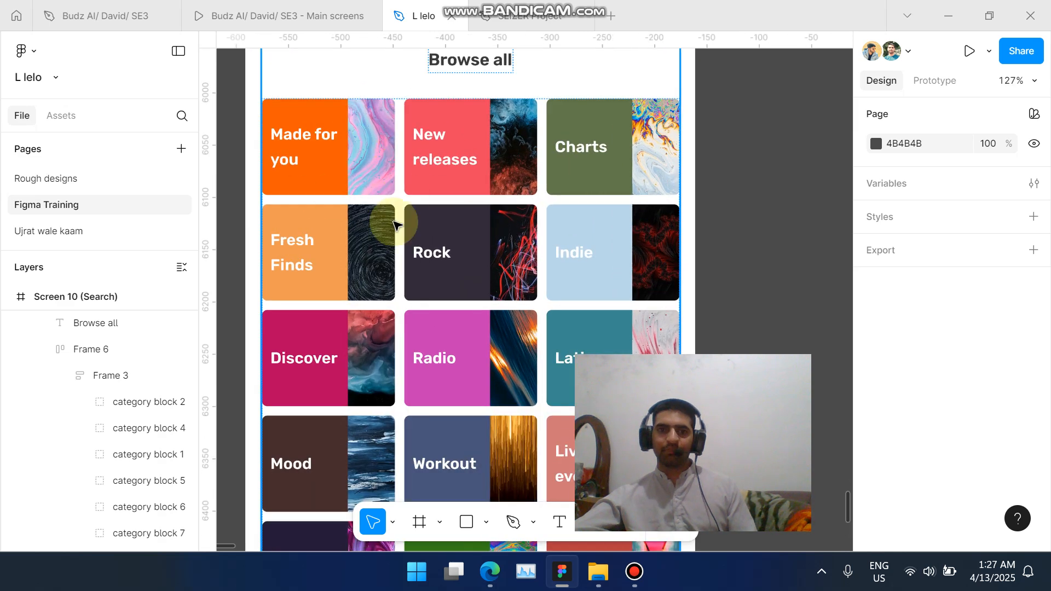
pyautogui.scroll(-5, 480, 197)
pyautogui.hscroll(2, 666, 235)
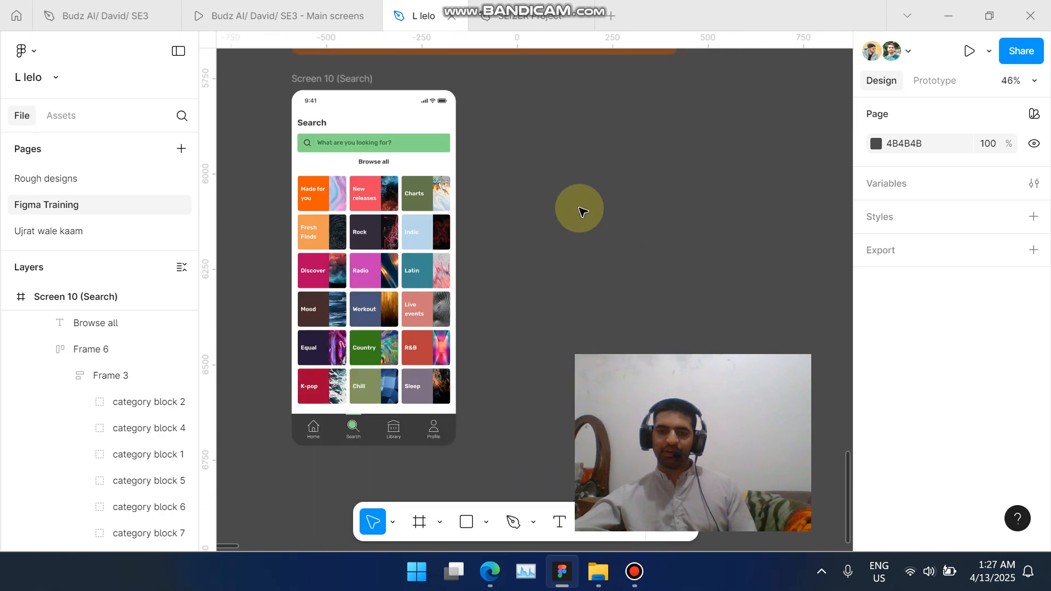
pyautogui.hscroll(1, 584, 211)
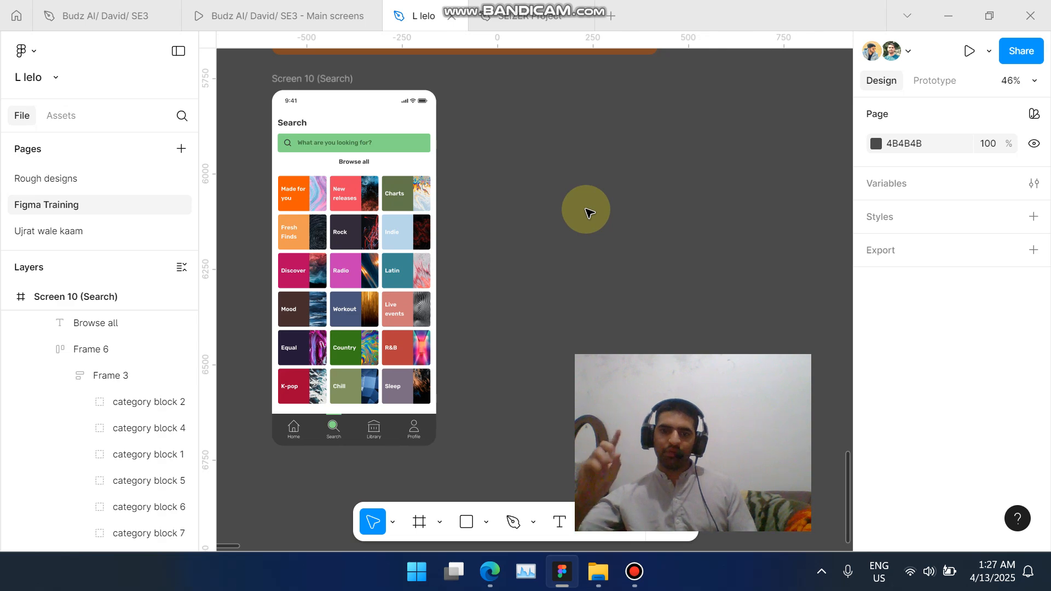
pyautogui.scroll(2, 582, 215)
pyautogui.hscroll(-3, 507, 215)
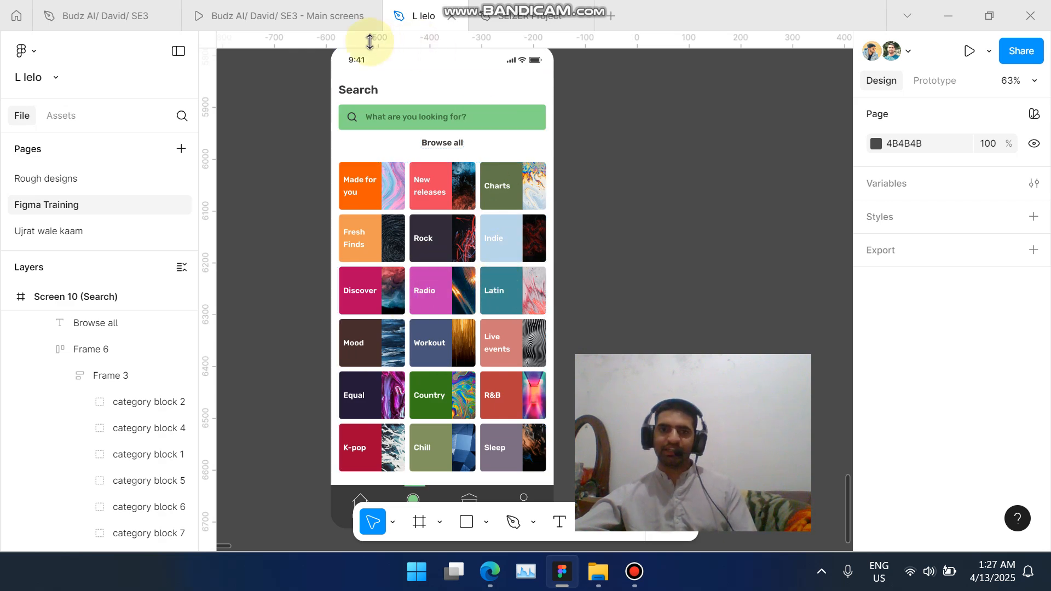
# Duplicate the Screen 10 (Search) frame beside the original with a 60 px gap, at X -101, Y 5781.
pyautogui.scroll(-3, 413, 64)
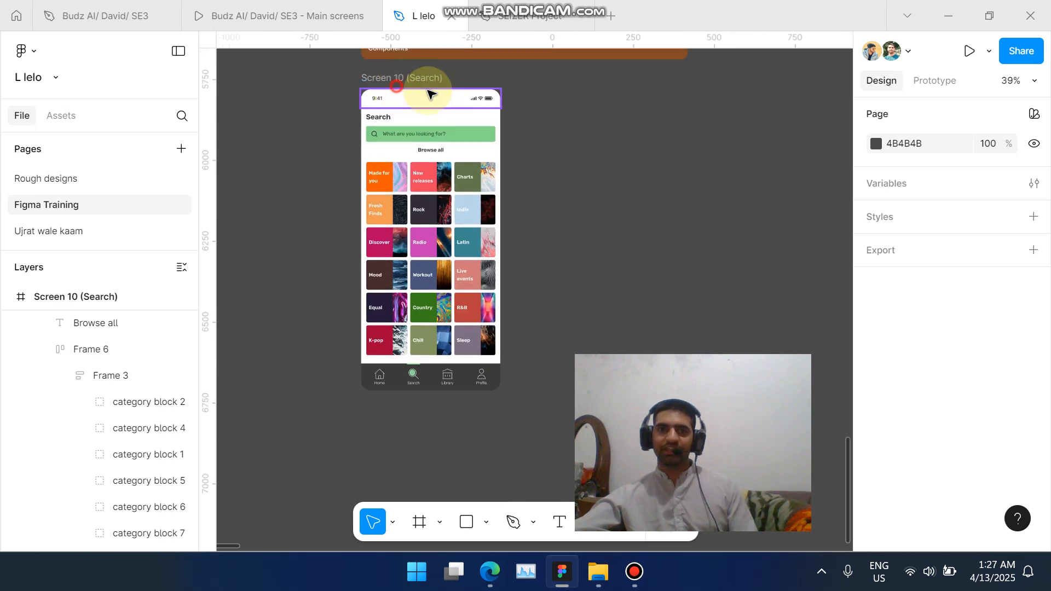
pyautogui.click(484, 95)
pyautogui.press('Delete')
pyautogui.moveTo(391, 77); pyautogui.dragTo(552, 96)
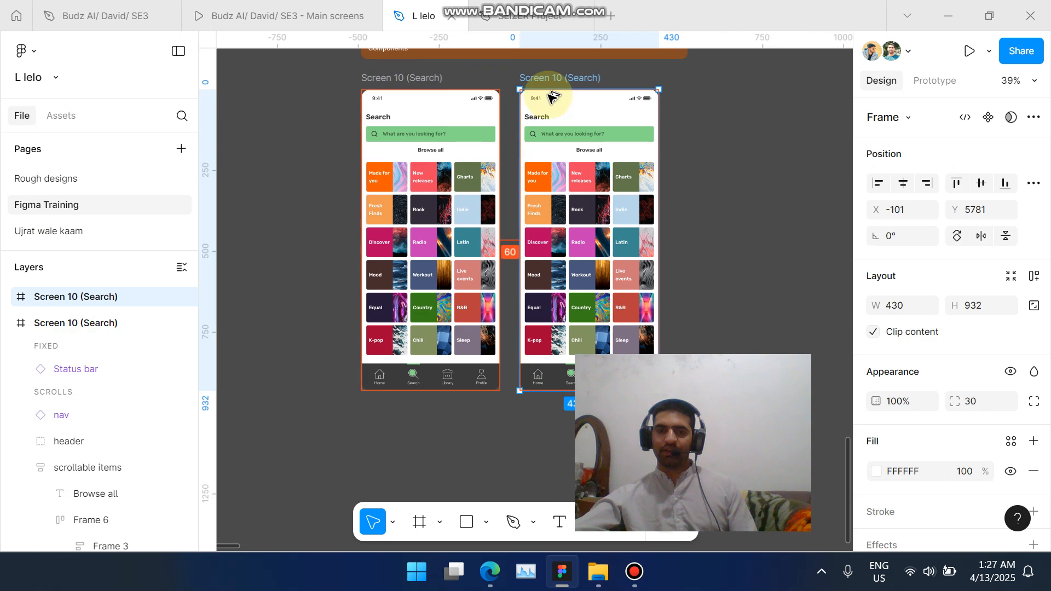
pyautogui.scroll(2, 598, 207)
pyautogui.scroll(3, 612, 196)
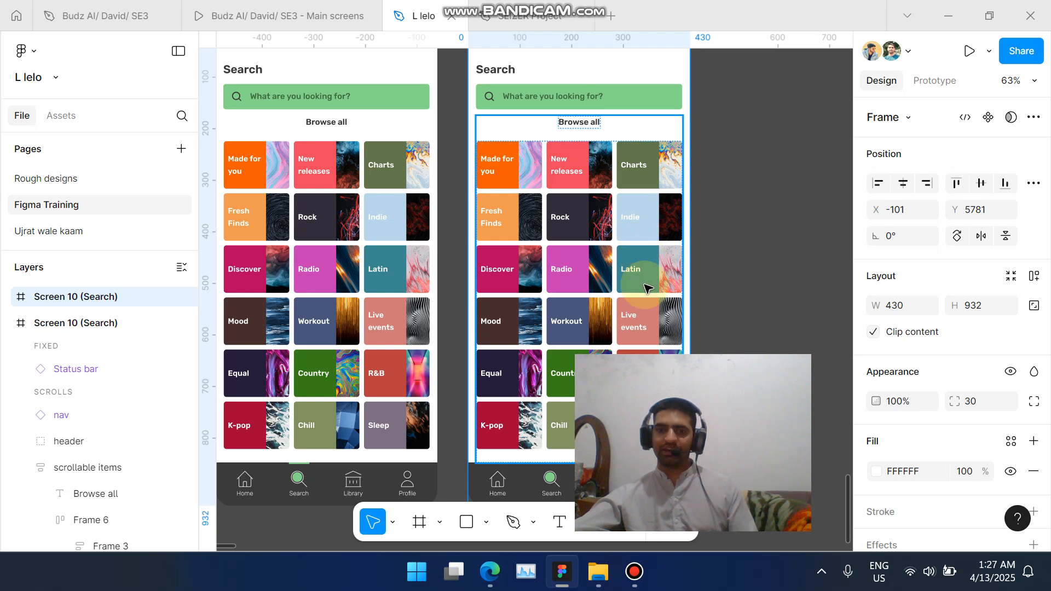
pyautogui.scroll(-2, 688, 301)
pyautogui.hscroll(1, 690, 302)
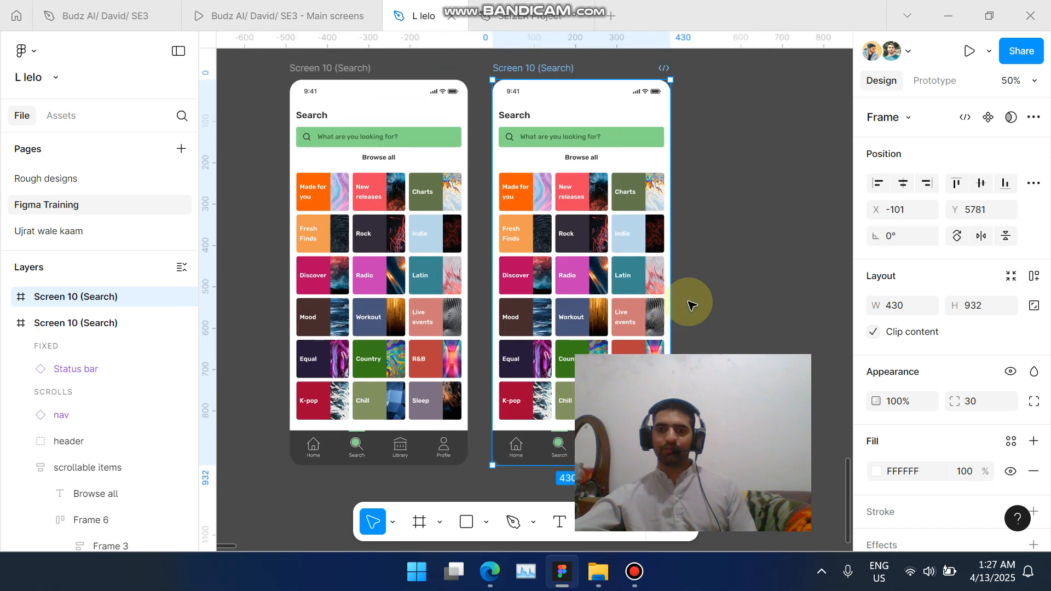